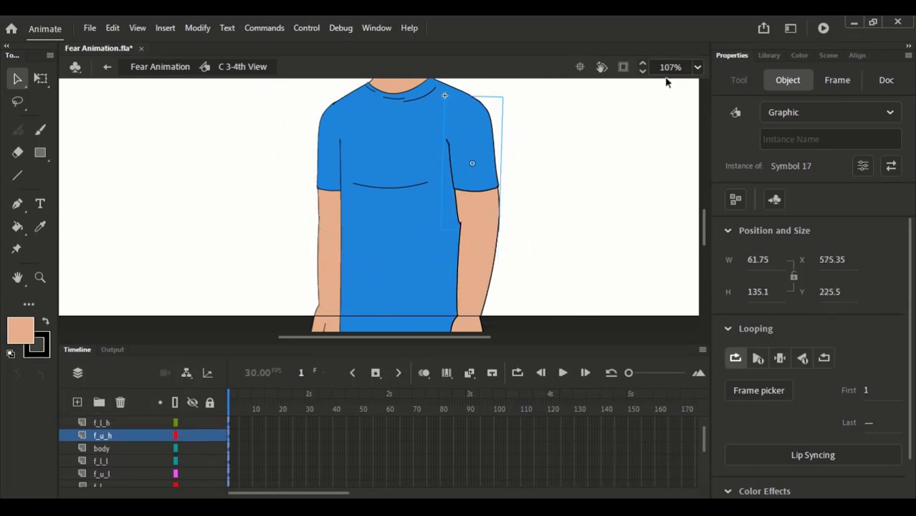
- Open the character's face symbol, C face 3-4th view, for editing and frame the whole face
left_click(697, 67)
left_click(711, 87)
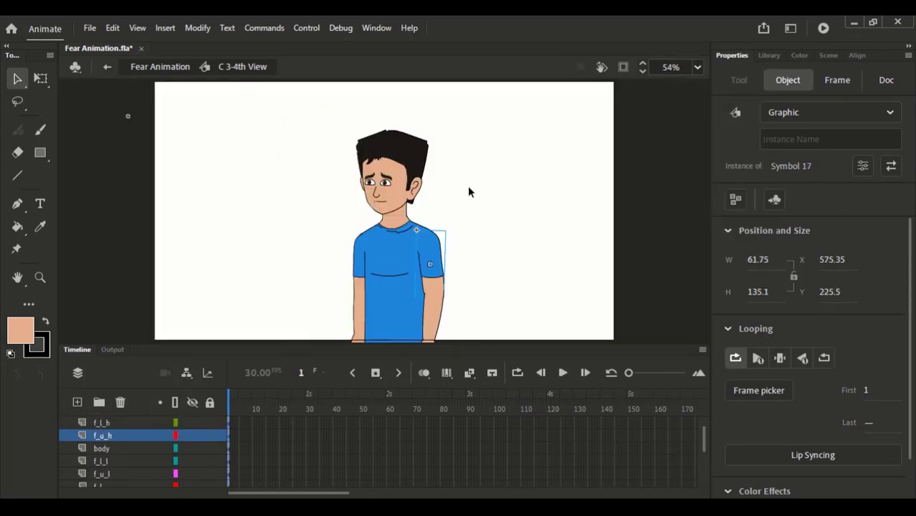
left_click(435, 185)
left_click_drag(368, 135, 409, 195)
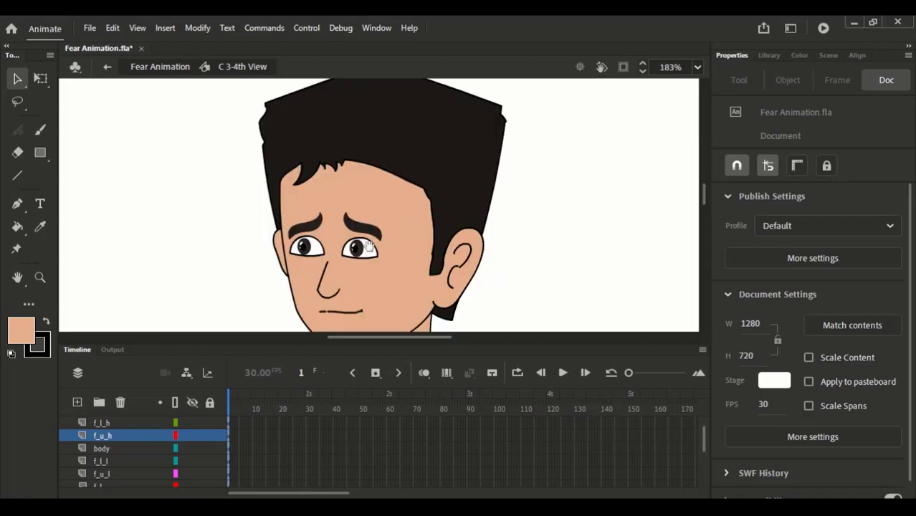
scroll(384, 248, "down", 2)
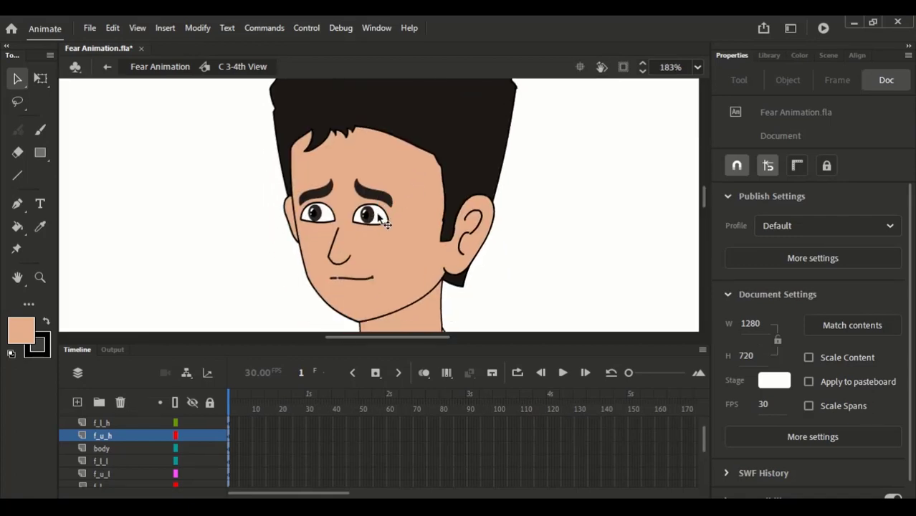
scroll(388, 172, "up", 3)
double_click(393, 192)
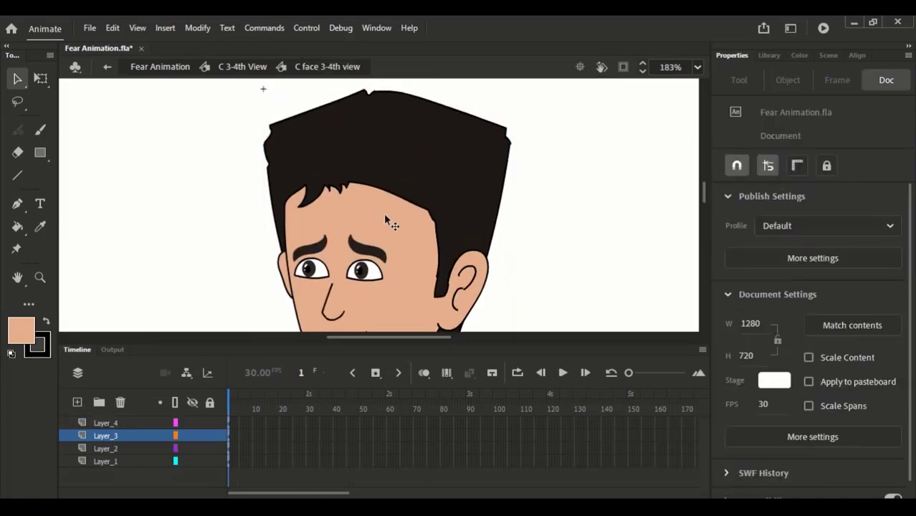
scroll(380, 248, "down", 3)
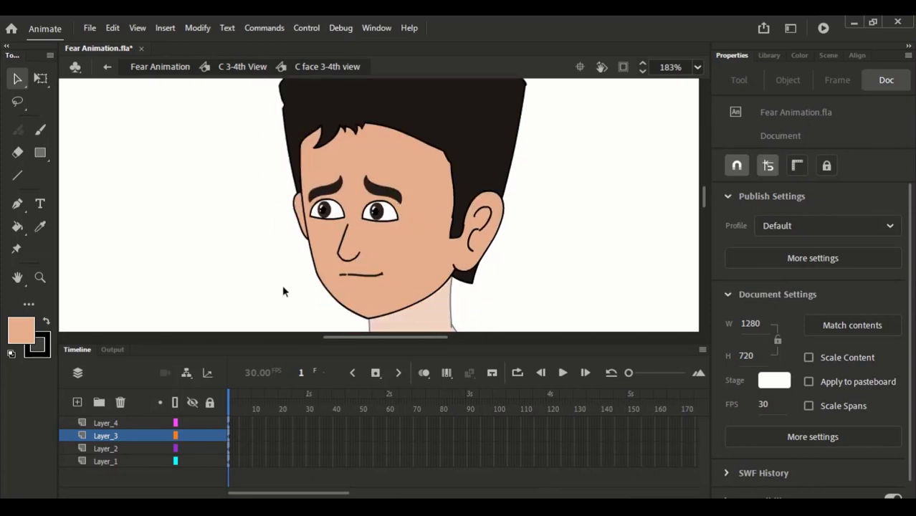
scroll(429, 185, "up", 2)
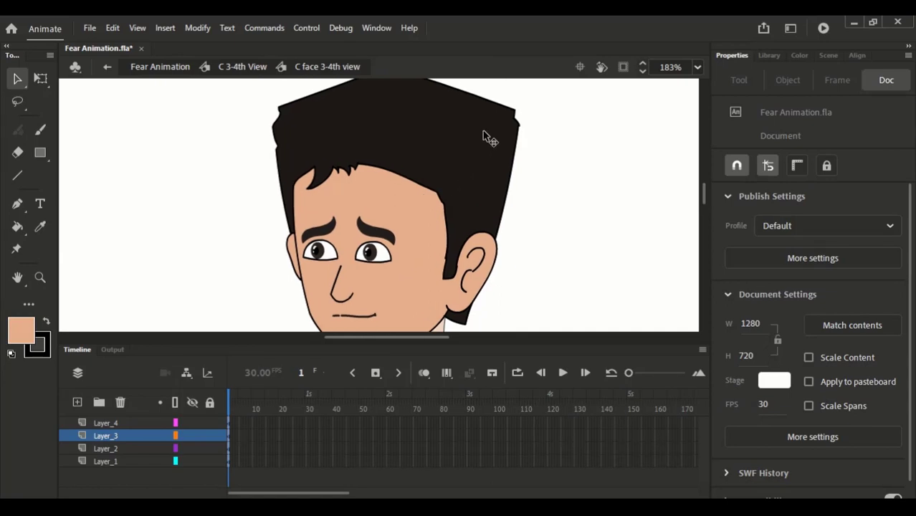
left_click_drag(345, 252, 366, 211)
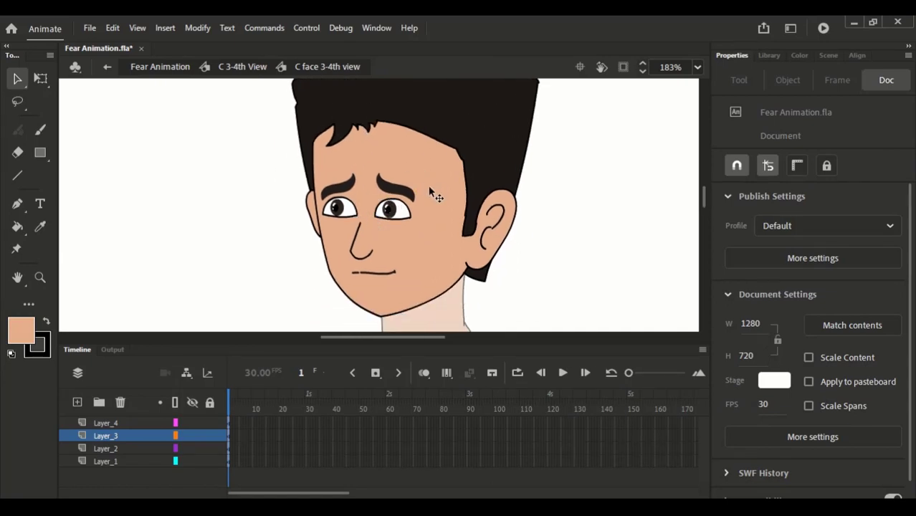
- Delete Layer_4 from the face symbol
left_click(135, 448)
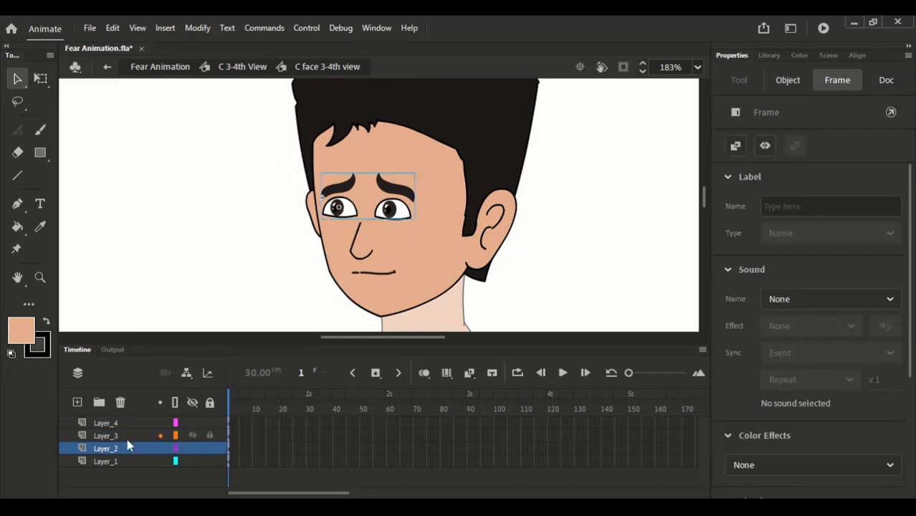
left_click(119, 423)
left_click(121, 403)
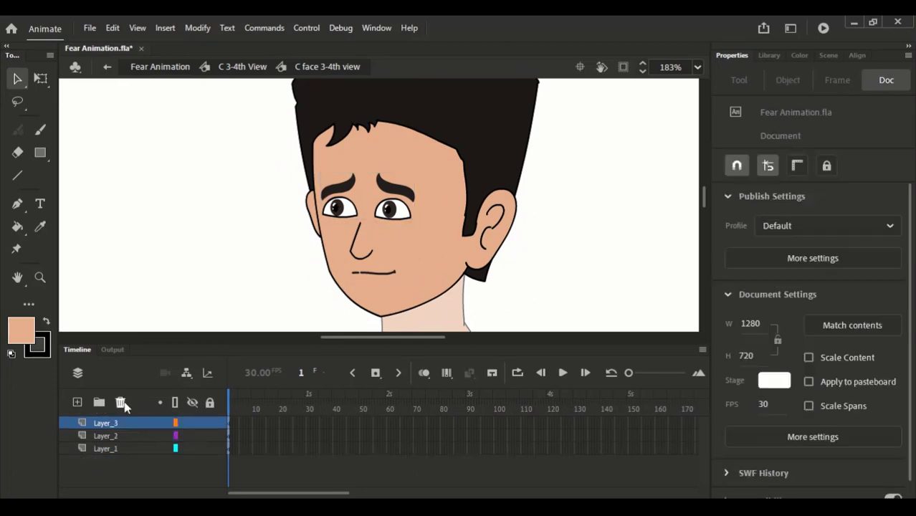
- Examine which parts of the face Layer_1, Layer_2 and Layer_3 hold, including the mouth and the eye symbol
left_click(120, 436)
left_click(124, 450)
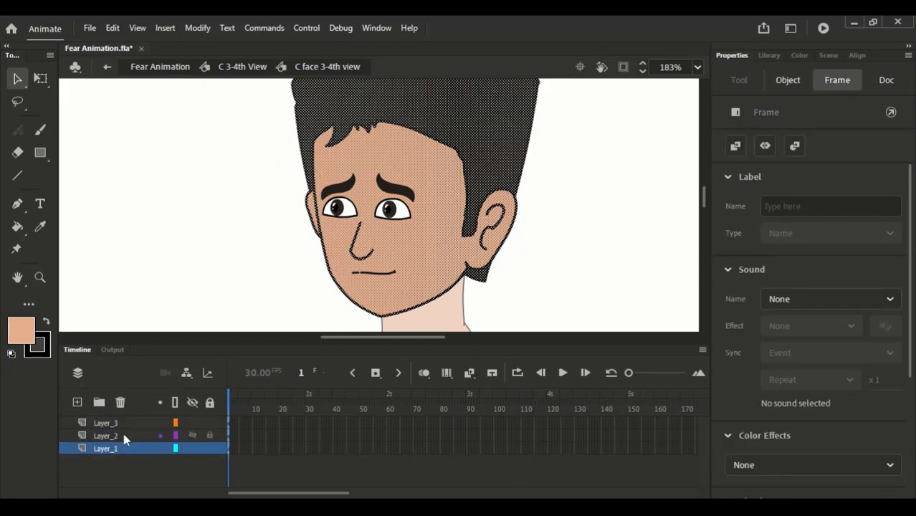
left_click(123, 436)
left_click(121, 425)
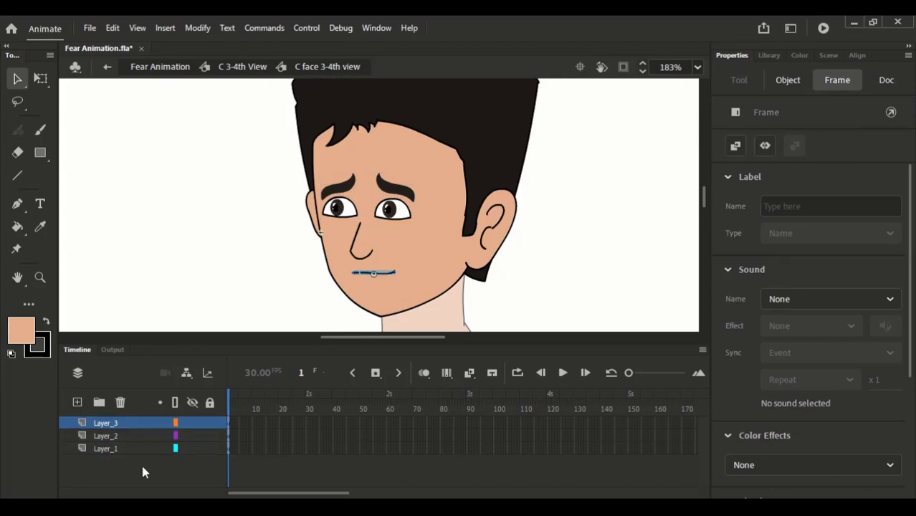
left_click(142, 467)
left_click(121, 424)
left_click(197, 457)
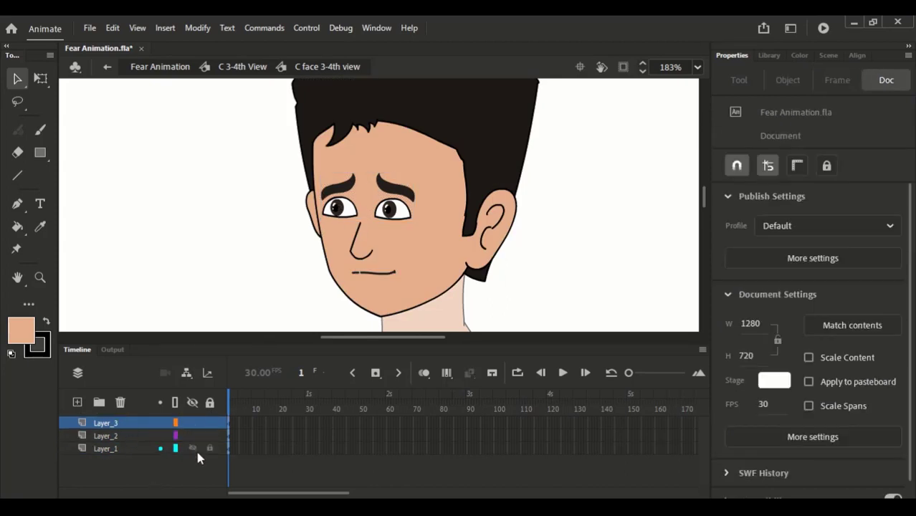
left_click(385, 278)
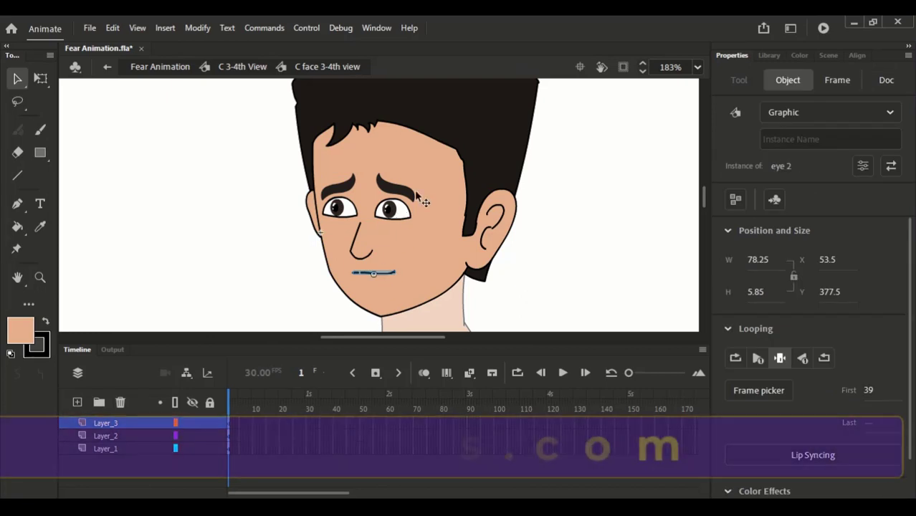
left_click(408, 185)
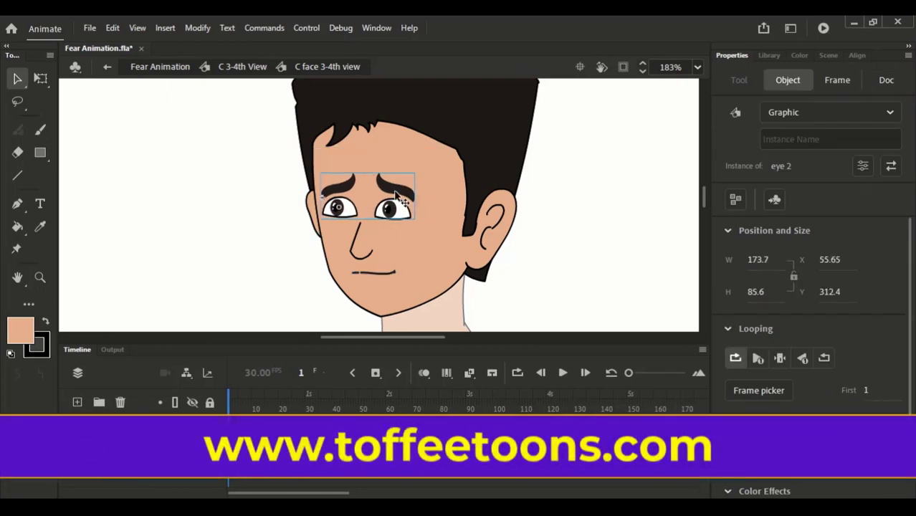
- Open the eye 2 symbol for editing and inspect the two eyebrow shapes up close
double_click(398, 196)
left_click_drag(323, 150, 438, 241)
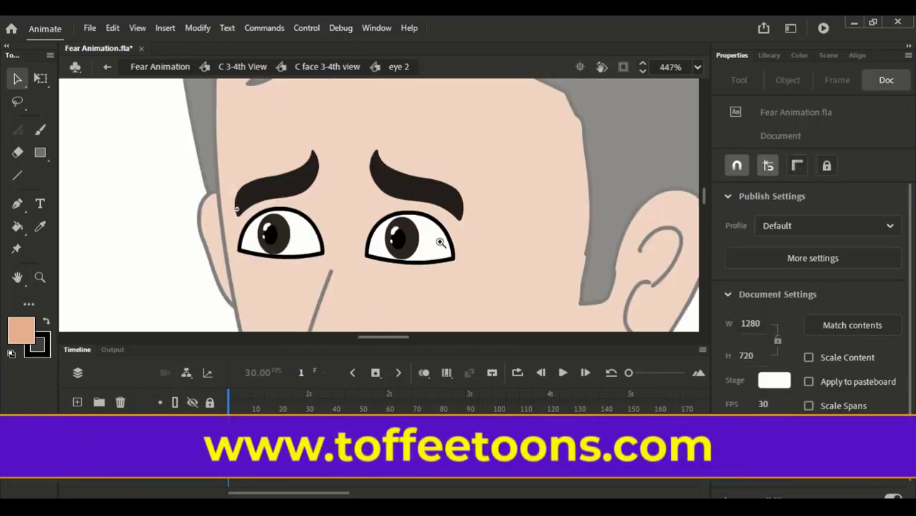
left_click(406, 187)
left_click(305, 183)
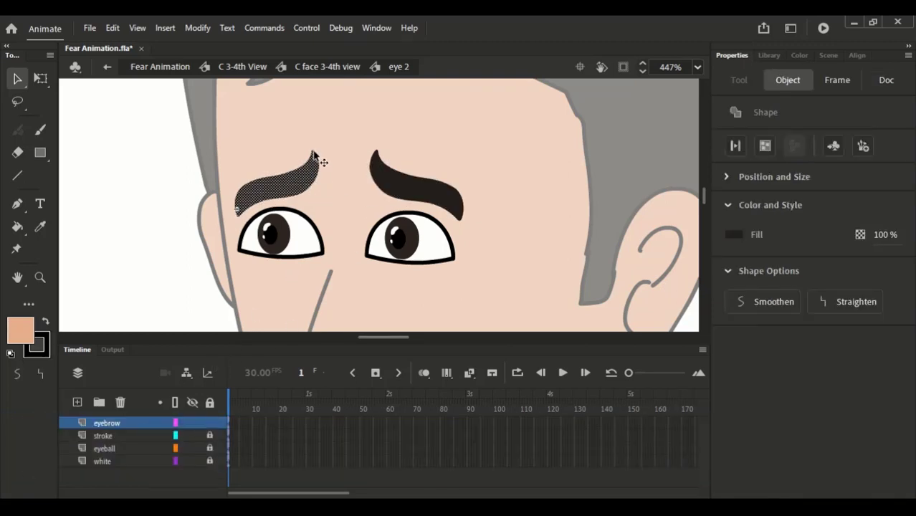
left_click(403, 145)
scroll(251, 154, "up", 1)
left_click(41, 130)
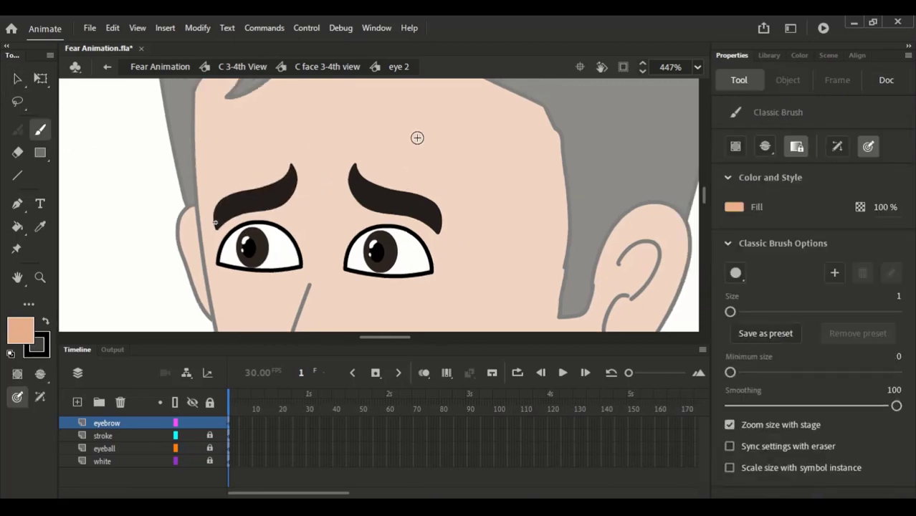
left_click_drag(410, 132, 495, 132)
key("ctrl+z")
key("ctrl+z")
- Brush a closed, slightly bent bar-shaped eyebrow outline on the forehead in black and fill it with black
left_click(47, 322)
left_click_drag(404, 125, 404, 149)
left_click_drag(406, 126, 531, 135)
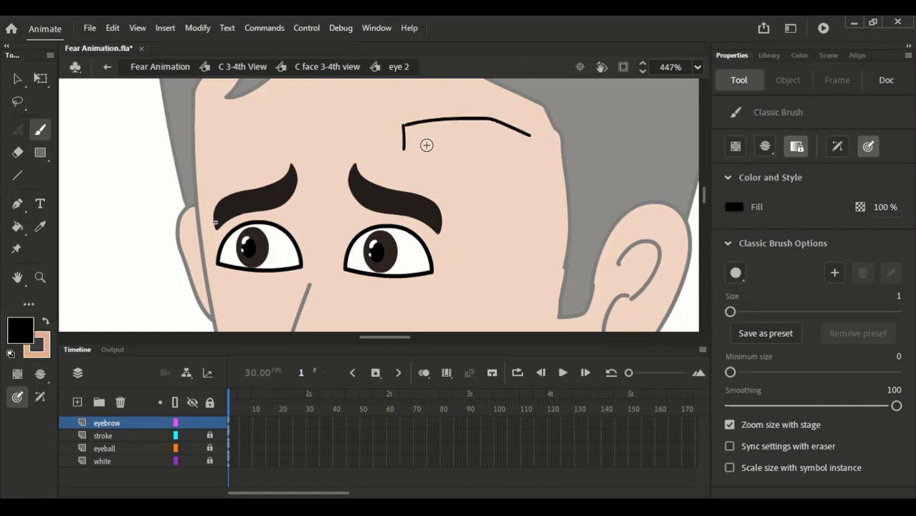
left_click_drag(406, 149, 530, 135)
key("ctrl+z")
mouse_move(436, 147)
left_mouse_down()
mouse_move(525, 160)
mouse_move(531, 138)
left_mouse_up()
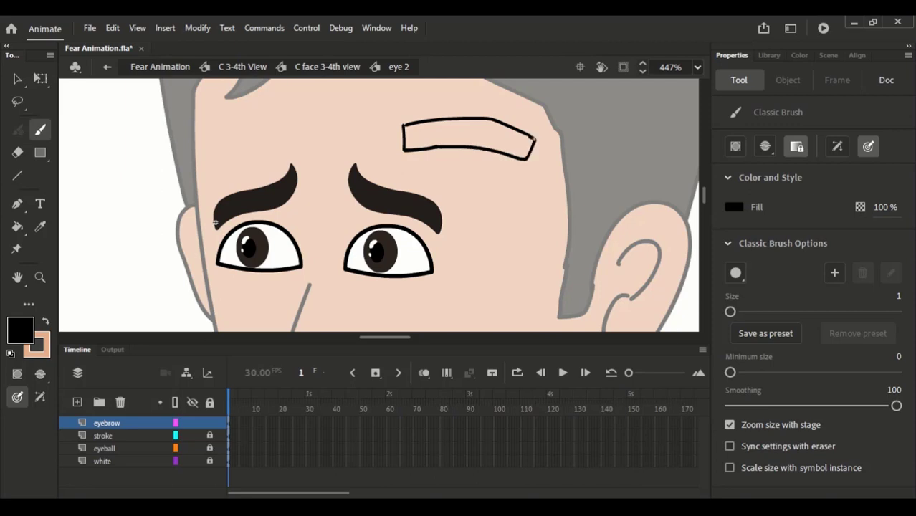
key("k")
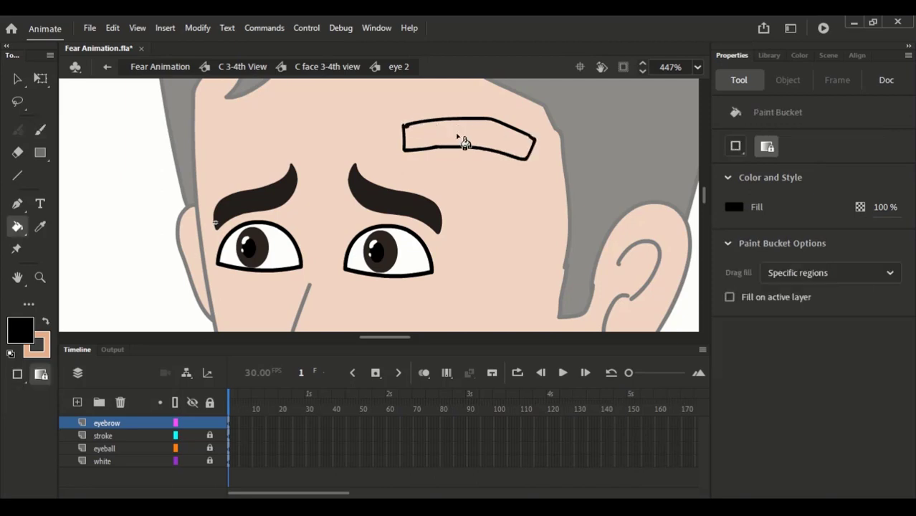
left_click(463, 141)
key("b")
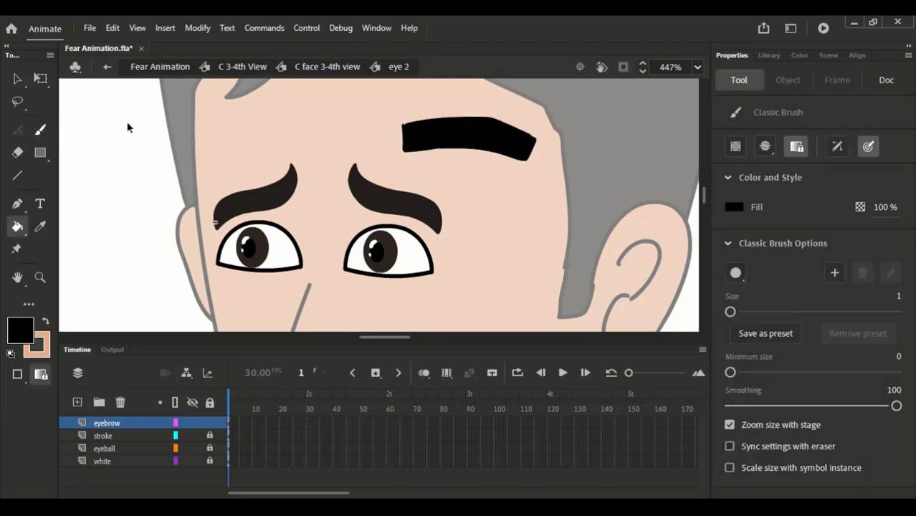
- Undo the fill and all outline strokes of the bar-shaped eyebrow on the forehead
key("ctrl+z")
key("ctrl+z")
key("ctrl+z")
key("ctrl+z")
key("ctrl+z")
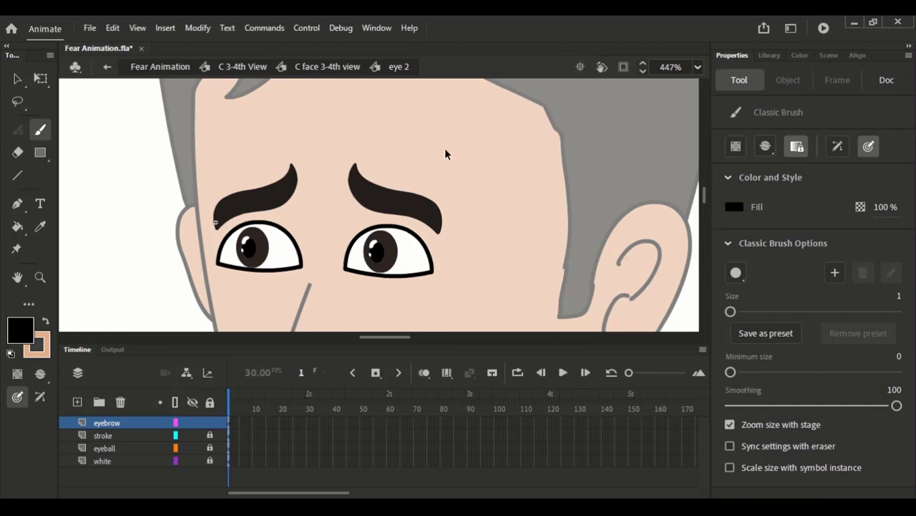
- Try sketching a curved, worried eyebrow outline on the forehead with the Classic Brush, and undo it
left_click_drag(442, 106, 536, 150)
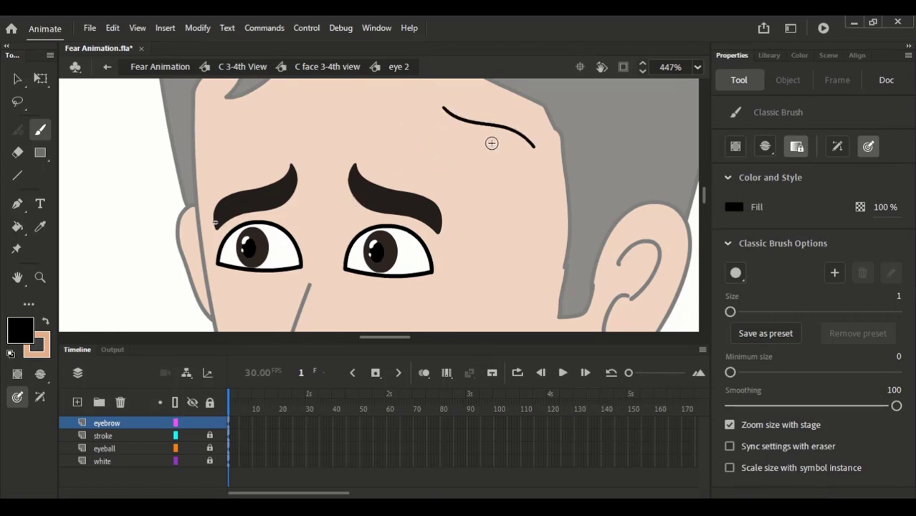
key("ctrl+z")
mouse_move(450, 106)
left_mouse_down()
mouse_move(472, 129)
mouse_move(528, 149)
left_mouse_up()
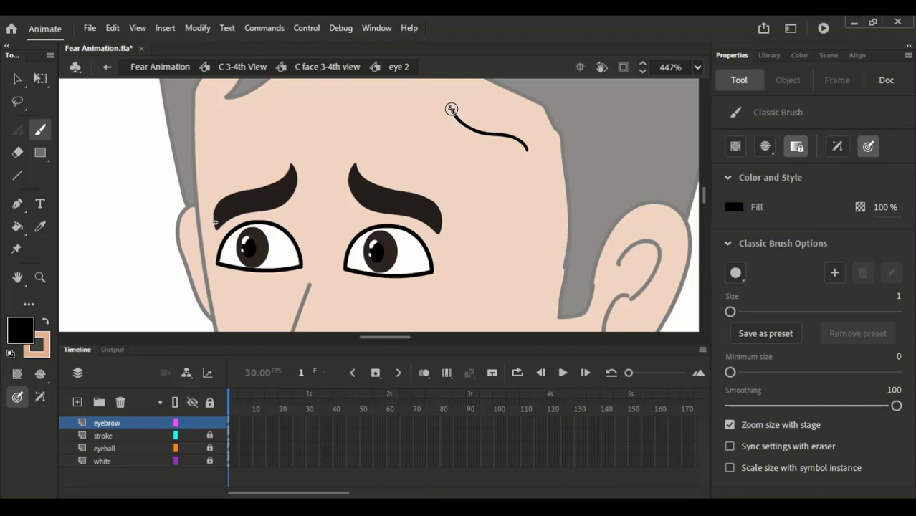
mouse_move(451, 106)
left_mouse_down()
mouse_move(450, 138)
mouse_move(482, 157)
mouse_move(522, 175)
mouse_move(528, 148)
left_mouse_up()
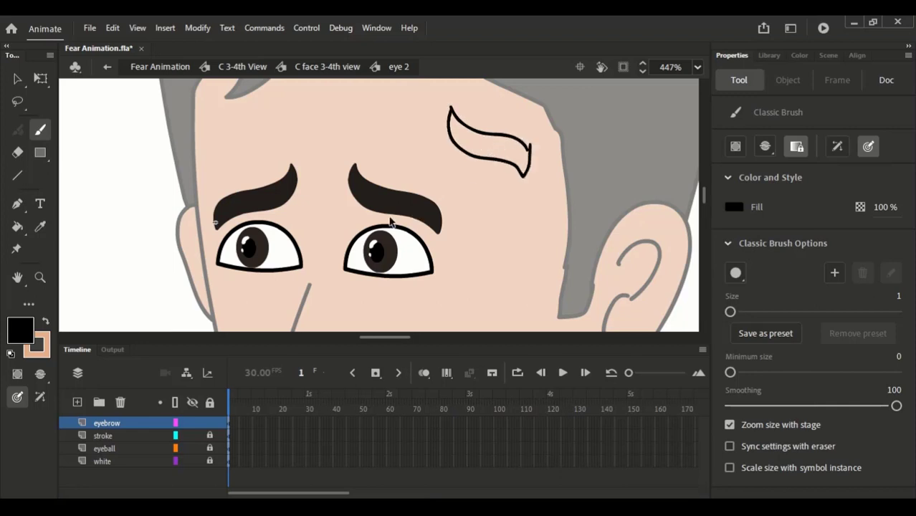
key("ctrl+z")
key("ctrl+z")
left_click(17, 79)
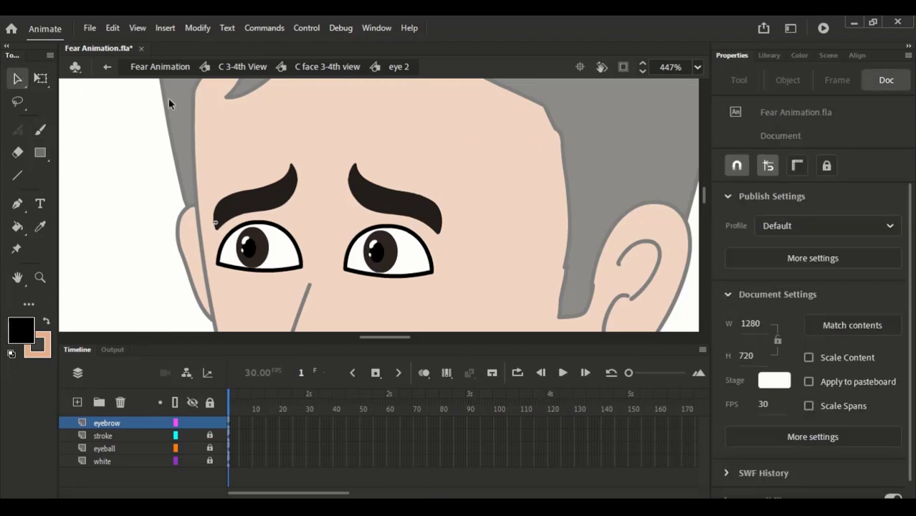
- Unlock the stroke and eyeball layers of the eye symbol and select both eyeballs
left_click_drag(304, 228, 359, 126)
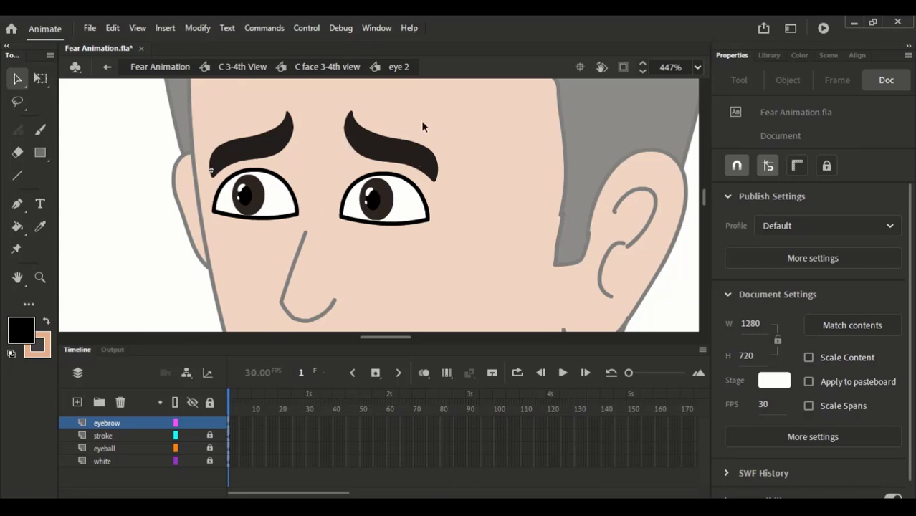
left_click(211, 436)
left_click(118, 437)
left_click(213, 316)
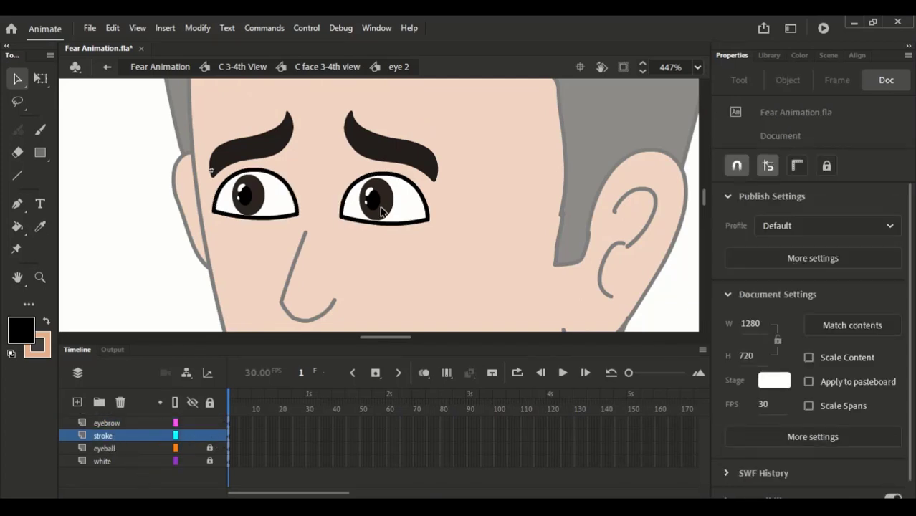
left_click(159, 448)
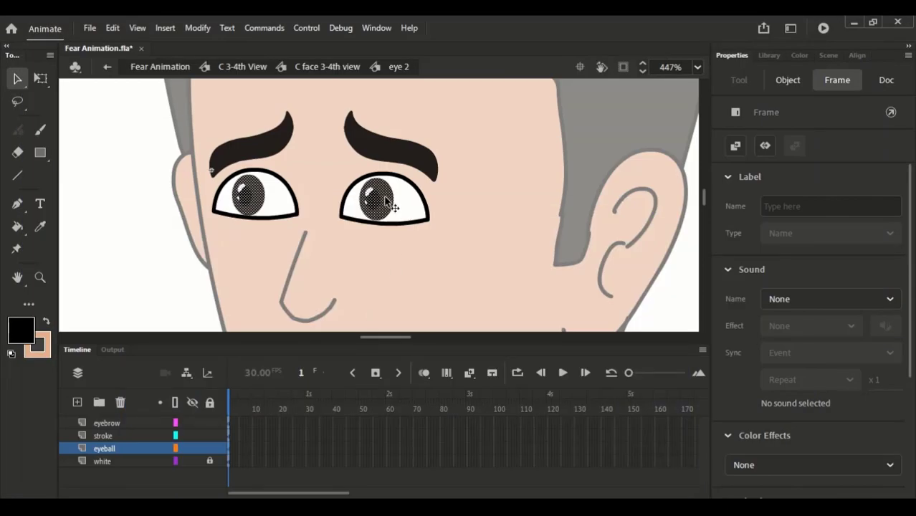
- Scale both eyeballs down together to roughly half size and place one inside the viewer's right eye
left_click_drag(378, 195, 495, 174)
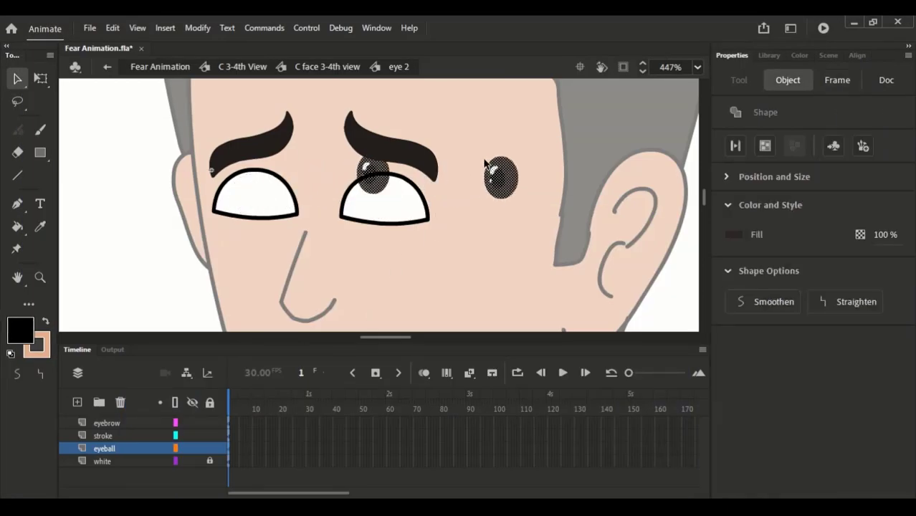
key("q")
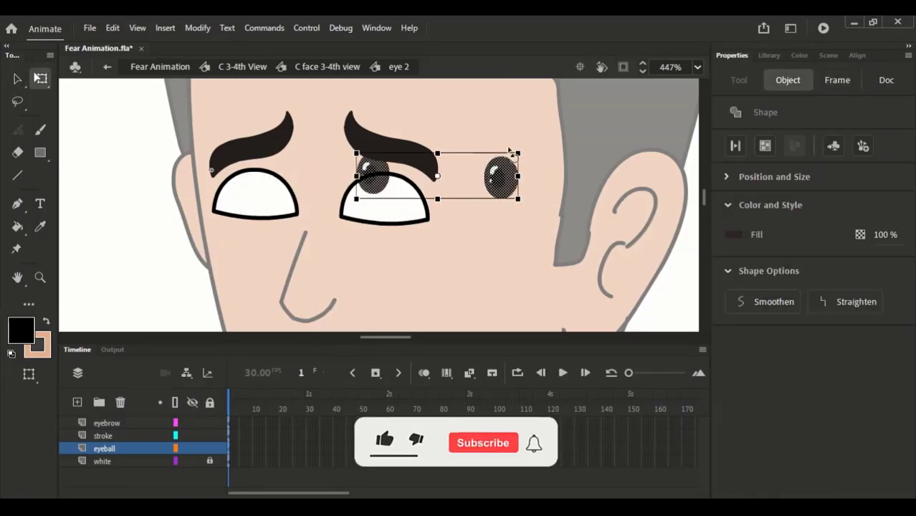
left_click_drag(520, 154, 473, 135)
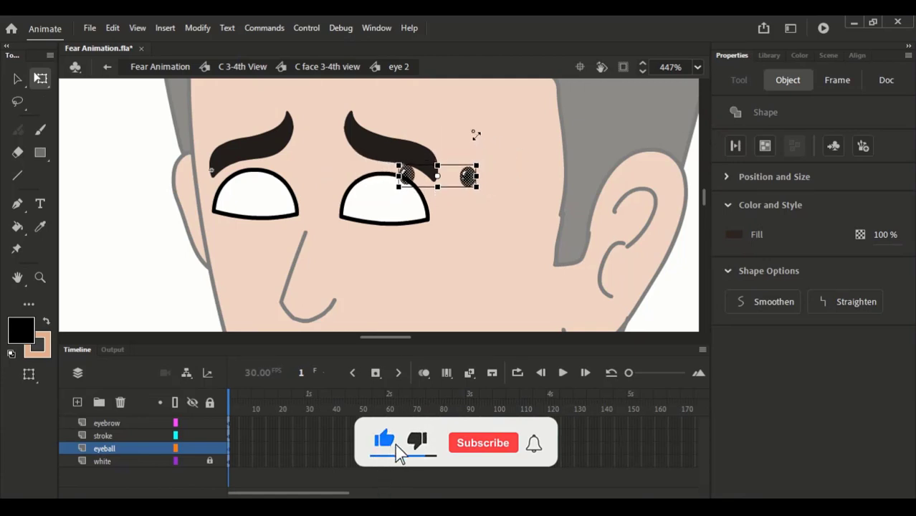
key("v")
left_click_drag(471, 178, 380, 204)
- Enlarge the two shrunken eyeballs slightly with Free Transform
key("z")
left_click_drag(326, 135, 442, 257)
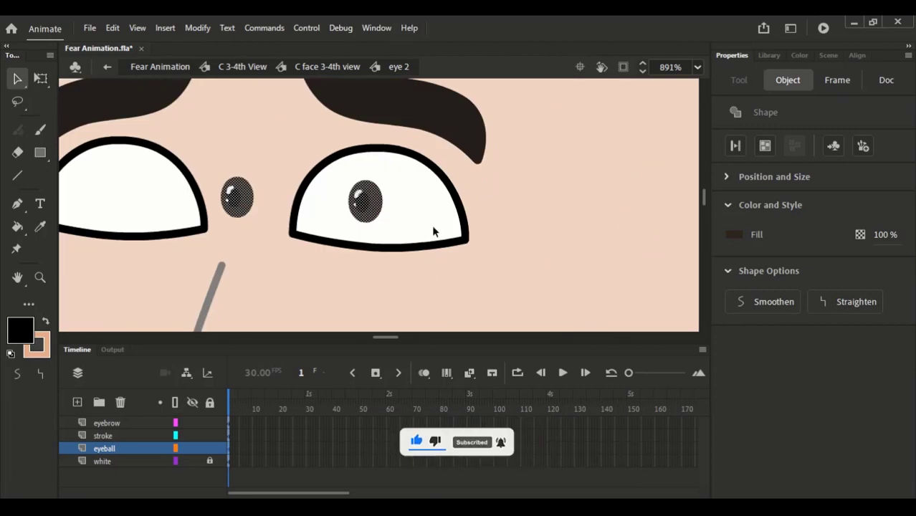
key("q")
left_click_drag(388, 169, 456, 216)
key("space")
- Move the remaining shrunken eyeball from between the eyes into the viewer's left eye and nudge it into place, leaving the eye outline unselected
key("v")
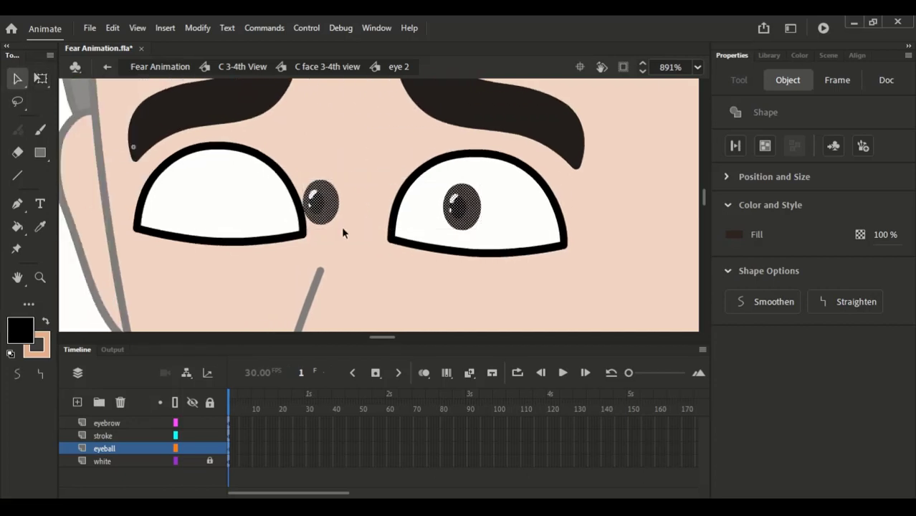
left_click(352, 213)
left_click_drag(360, 236, 304, 169)
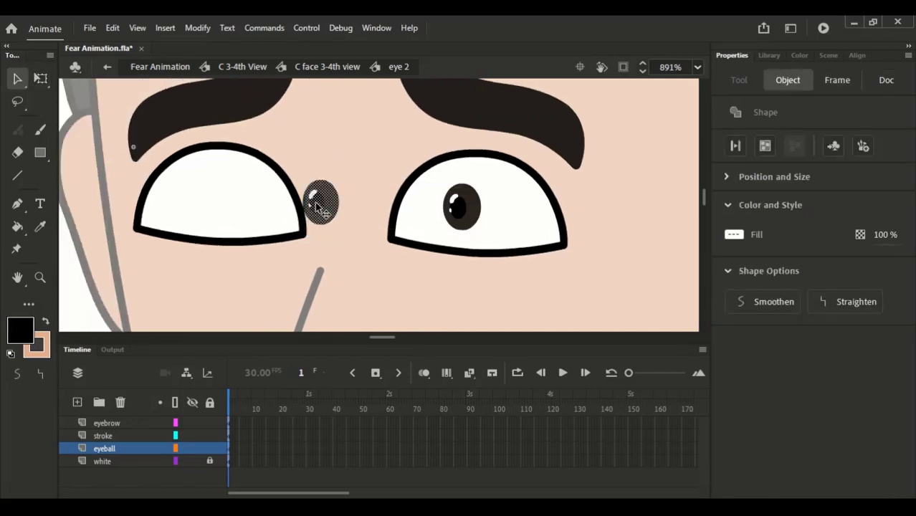
left_click_drag(356, 225, 298, 172)
left_click(304, 223, "shift")
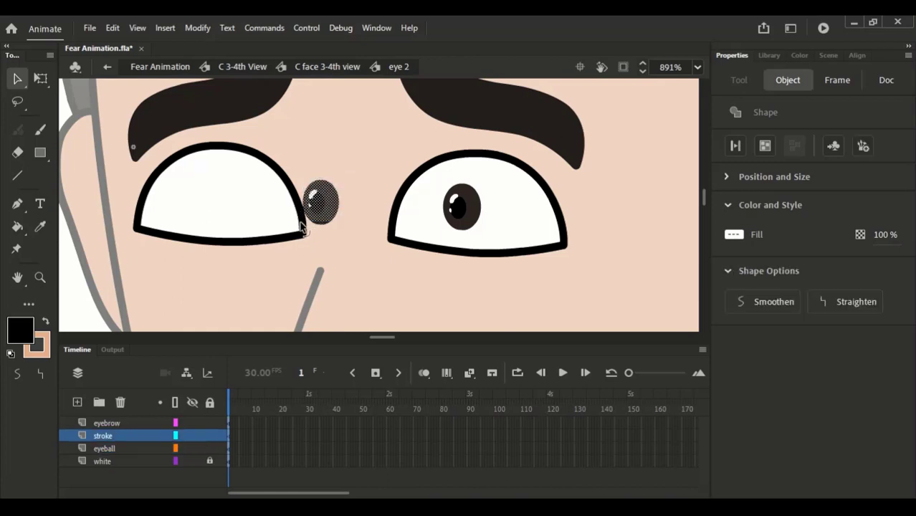
left_click_drag(364, 233, 304, 175)
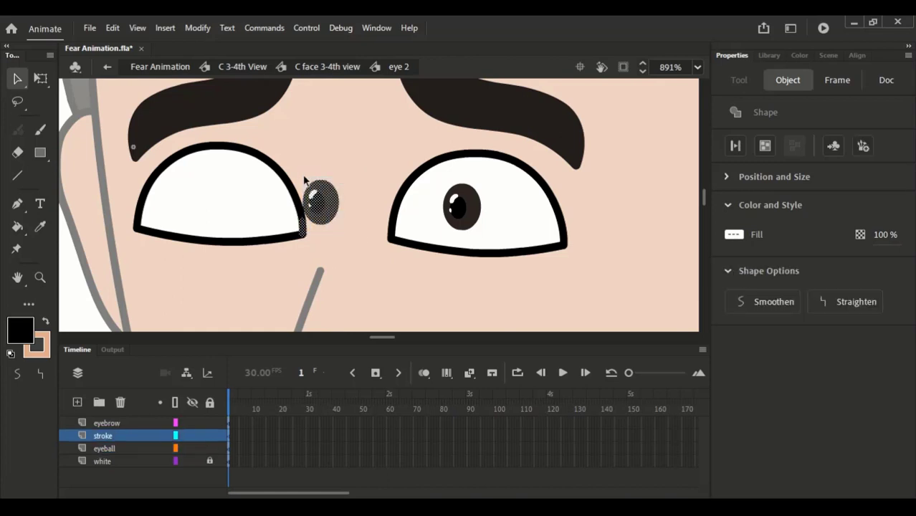
left_click(309, 233, "shift")
left_click_drag(321, 209, 212, 204)
key("Left")
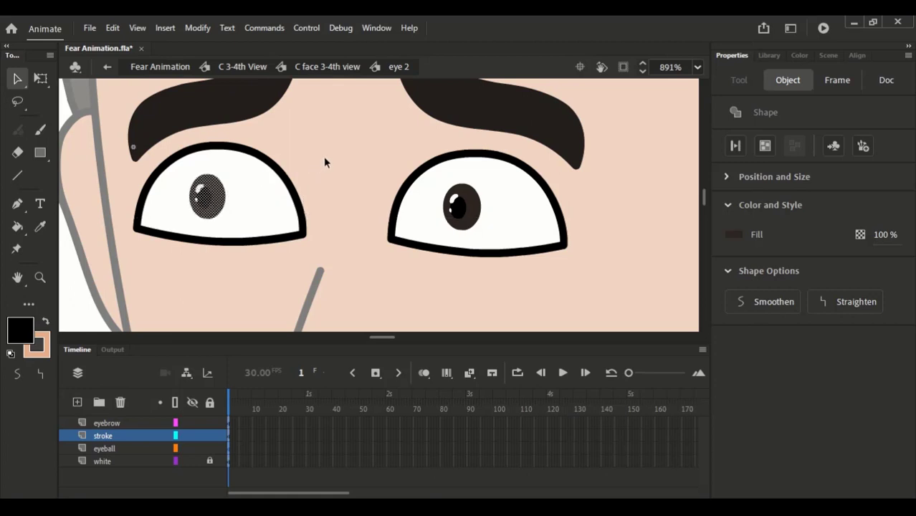
key("Down")
key("Left")
left_click(342, 166)
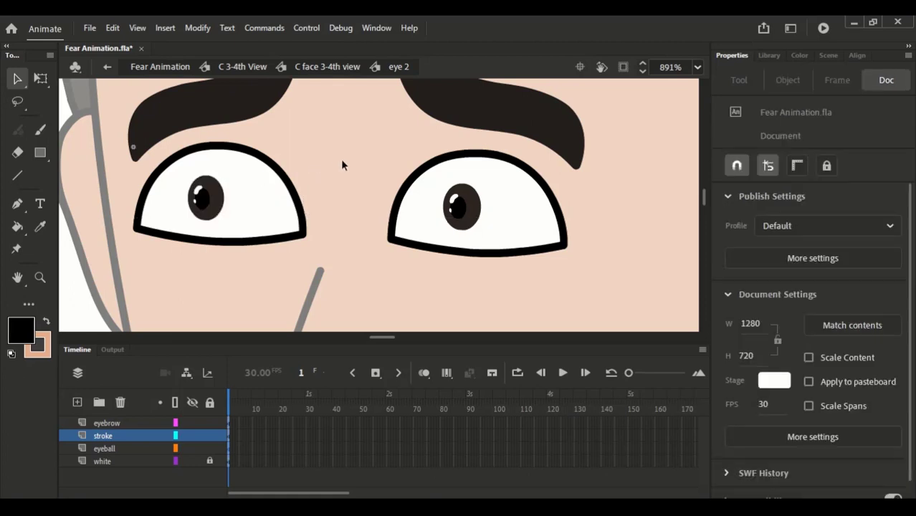
- Return from the eye symbol to the C face 3-4th view symbol and select the Mithi Lip 2 mouth instance
key("ctrl+minus")
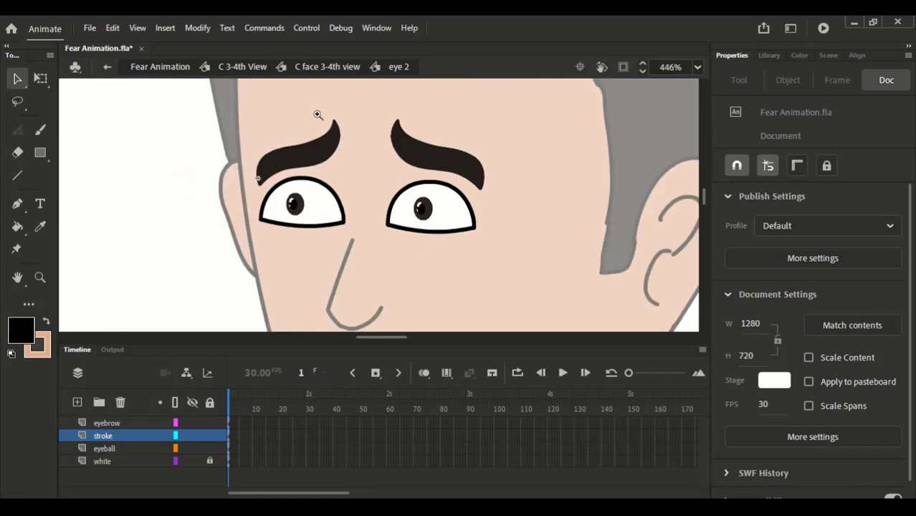
left_click_drag(317, 115, 405, 268)
left_click_drag(378, 301, 349, 251)
key("ctrl+minus")
key("ctrl+minus")
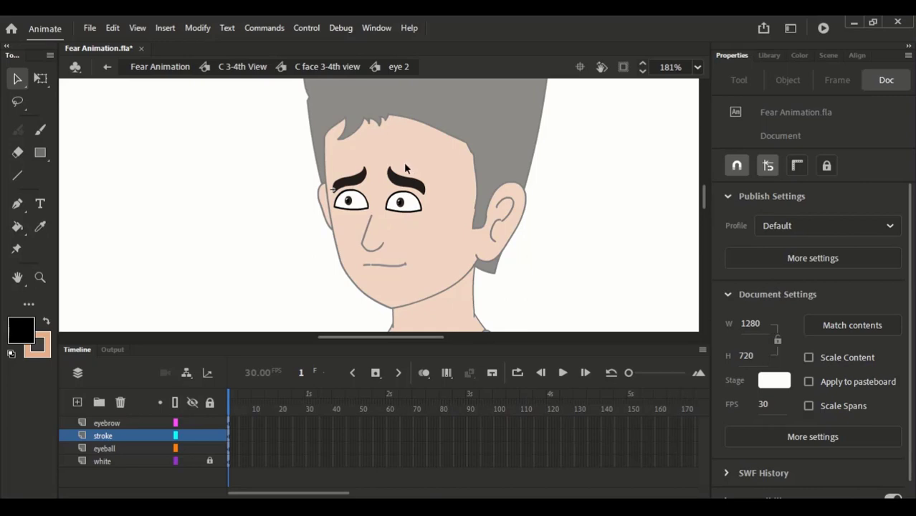
left_click(331, 67)
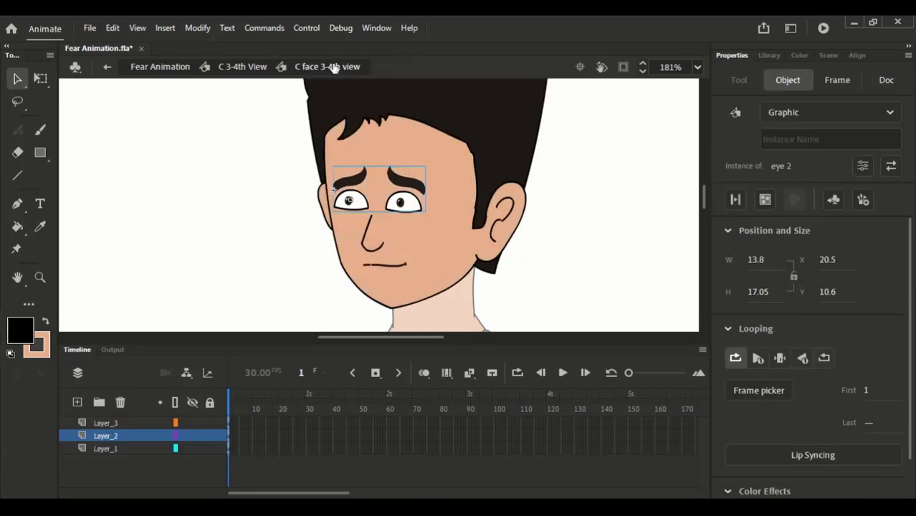
left_click(387, 266)
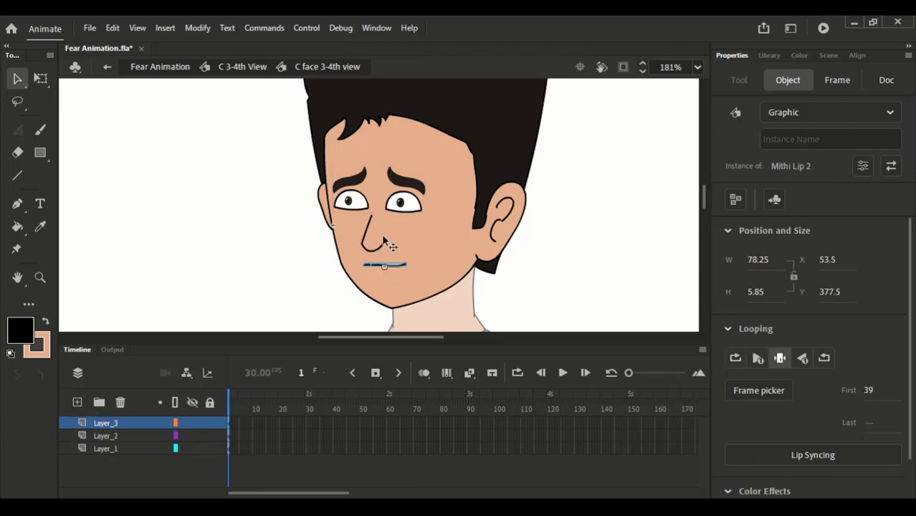
mouse_move(703, 204)
left_mouse_down()
mouse_move(708, 188)
mouse_move(706, 201)
left_mouse_up()
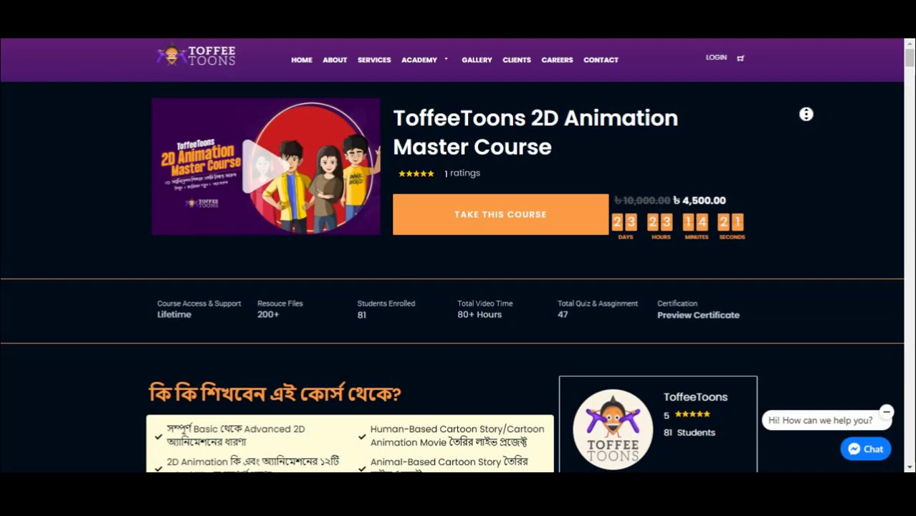
- Read through the ToffeeToons 2D Animation Master Course web page down to the lessons in its course curriculum
scroll(805, 121, "down", 2)
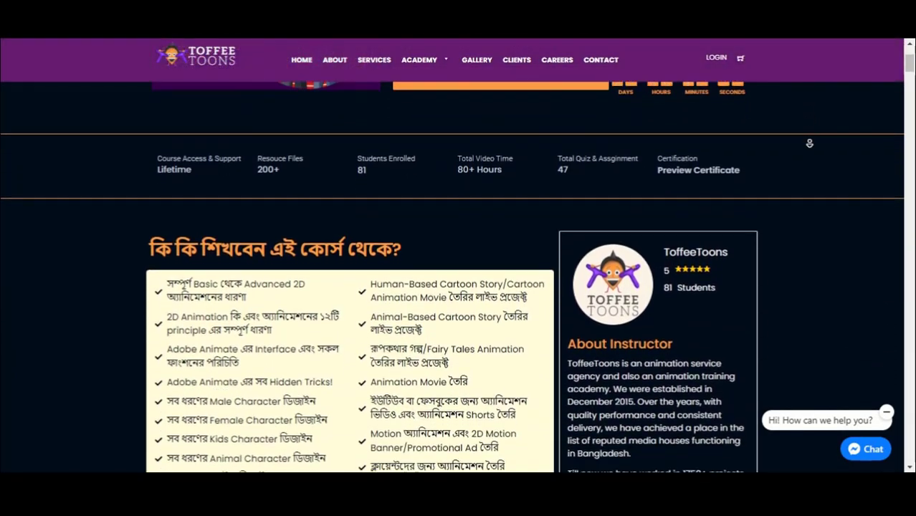
scroll(810, 143, "down", 8)
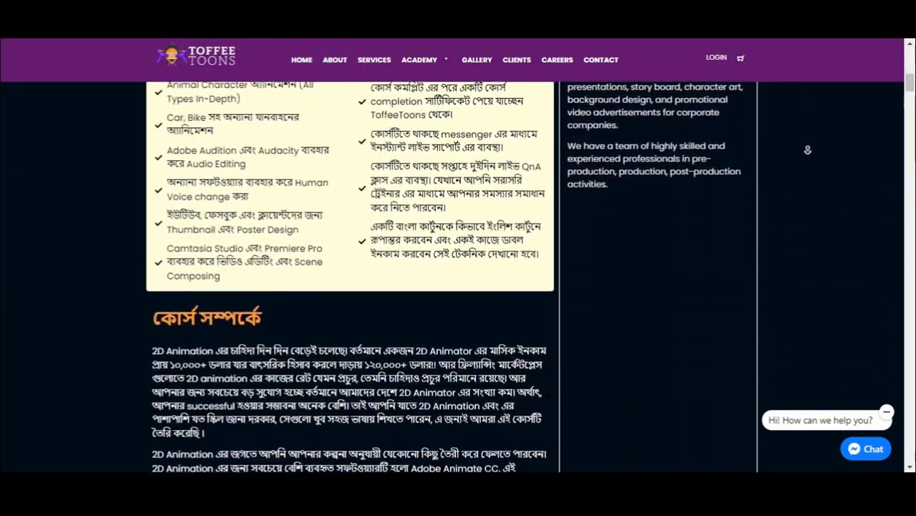
scroll(807, 150, "down", 8)
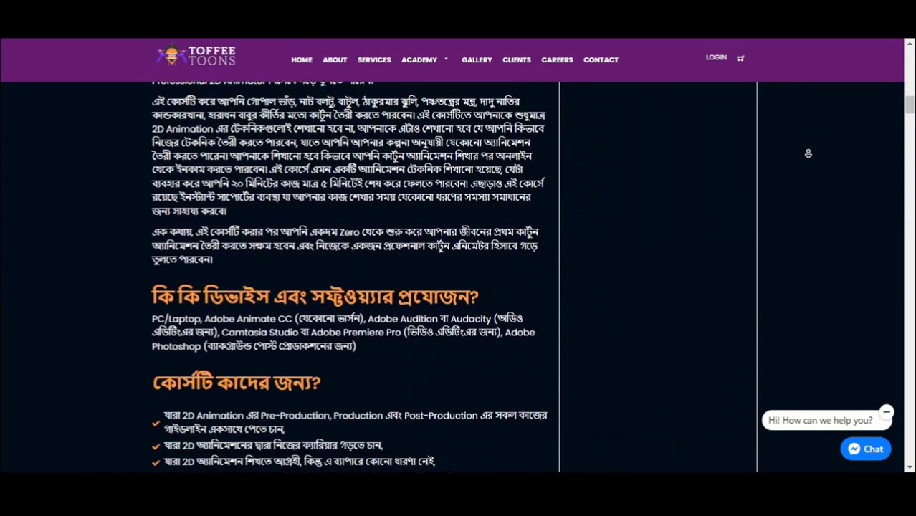
scroll(808, 153, "down", 10)
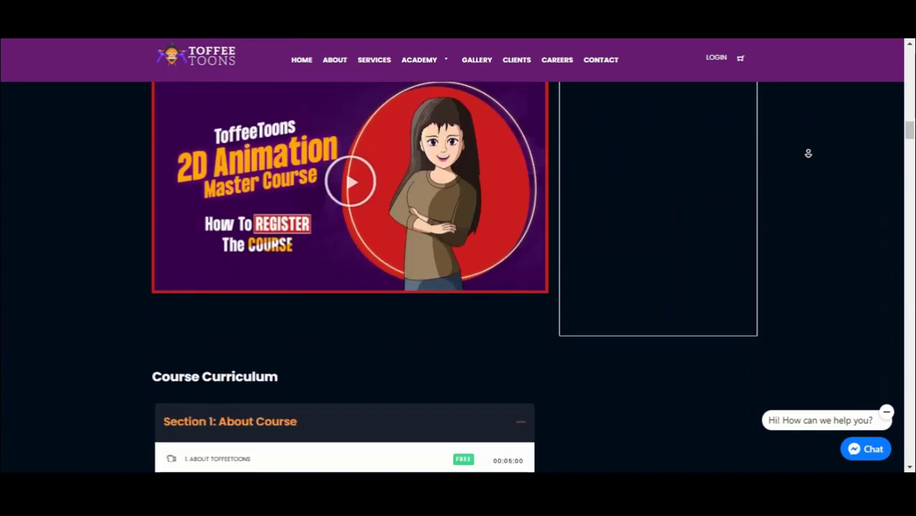
scroll(808, 152, "down", 10)
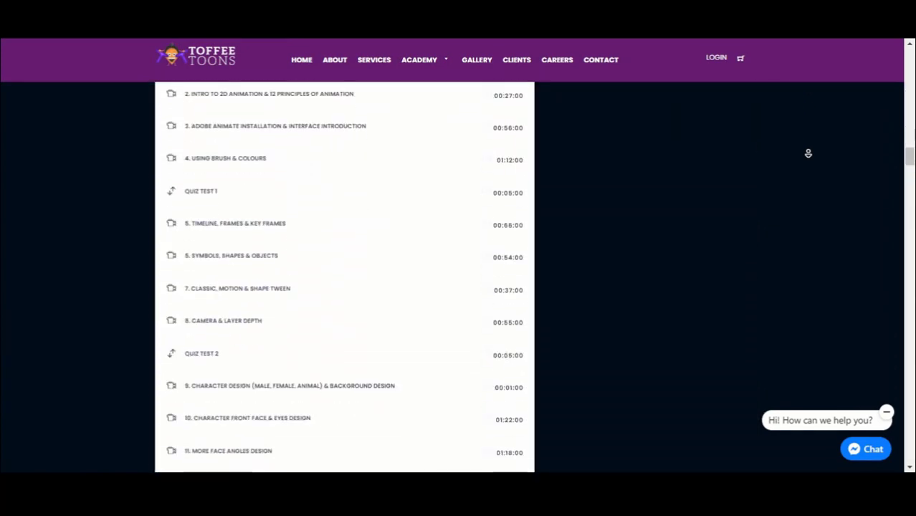
scroll(807, 153, "down", 5)
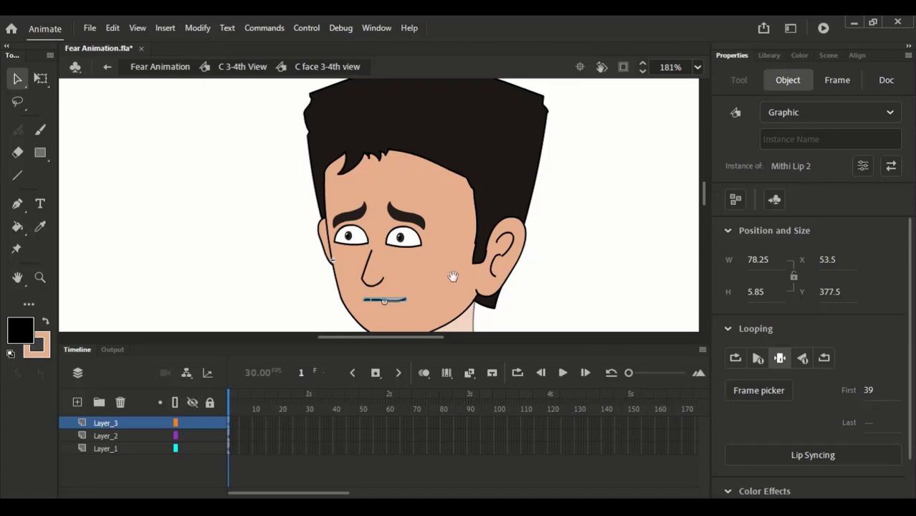
- Look through the posts of the Learn 2D Animation with ToffeeToons group on Facebook
left_click_drag(453, 277, 466, 228)
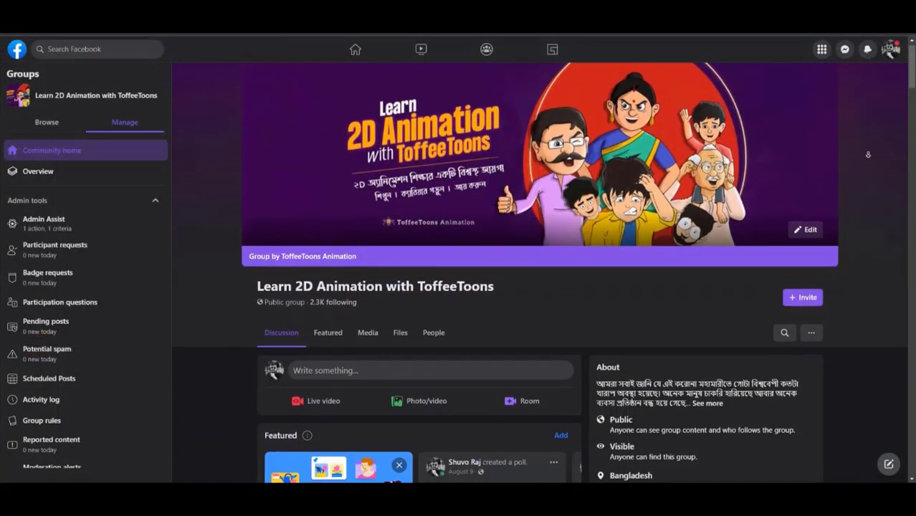
scroll(869, 169, "down", 2)
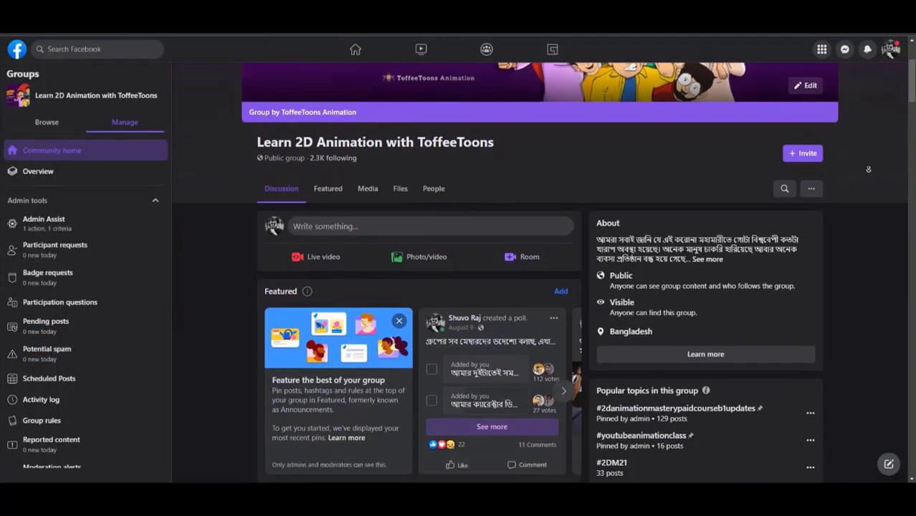
scroll(868, 169, "down", 10)
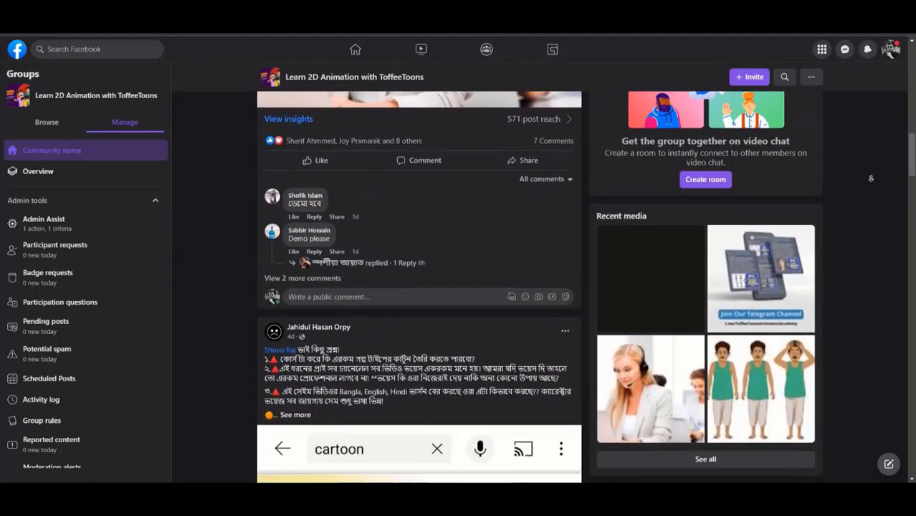
scroll(871, 179, "down", 10)
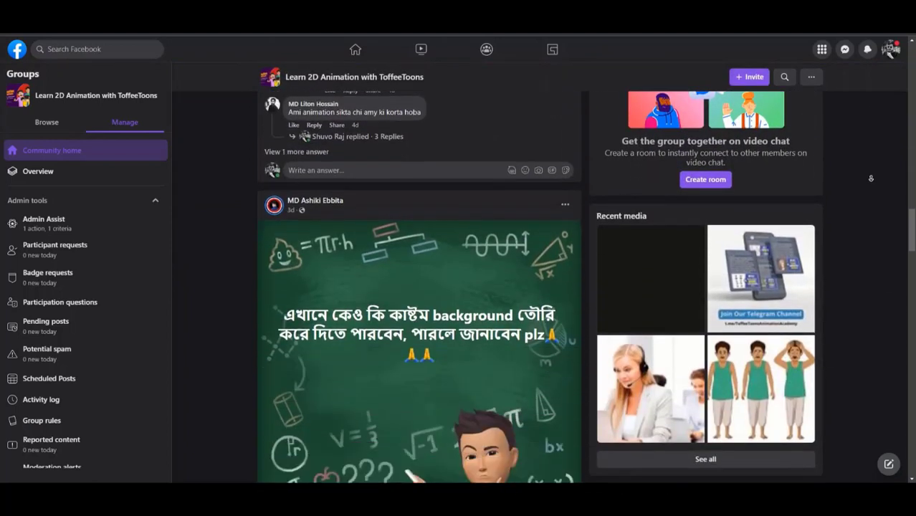
scroll(871, 178, "down", 10)
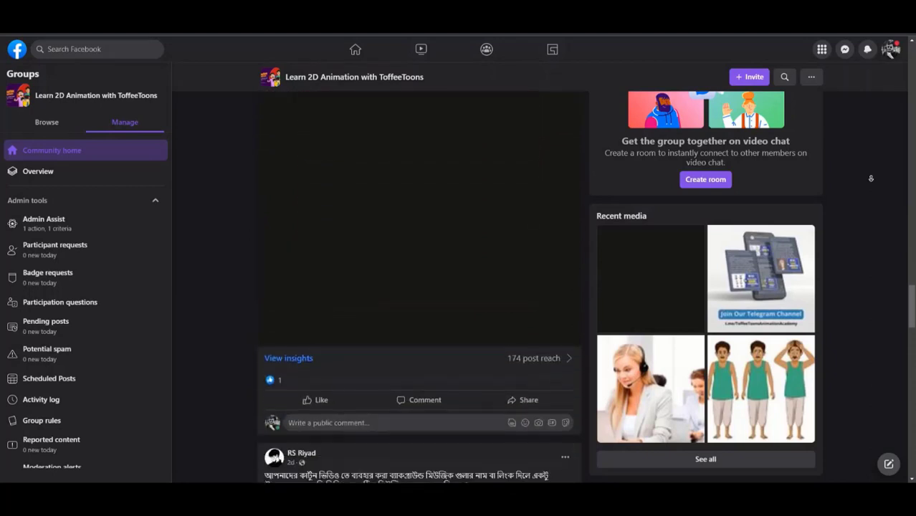
scroll(871, 178, "down", 10)
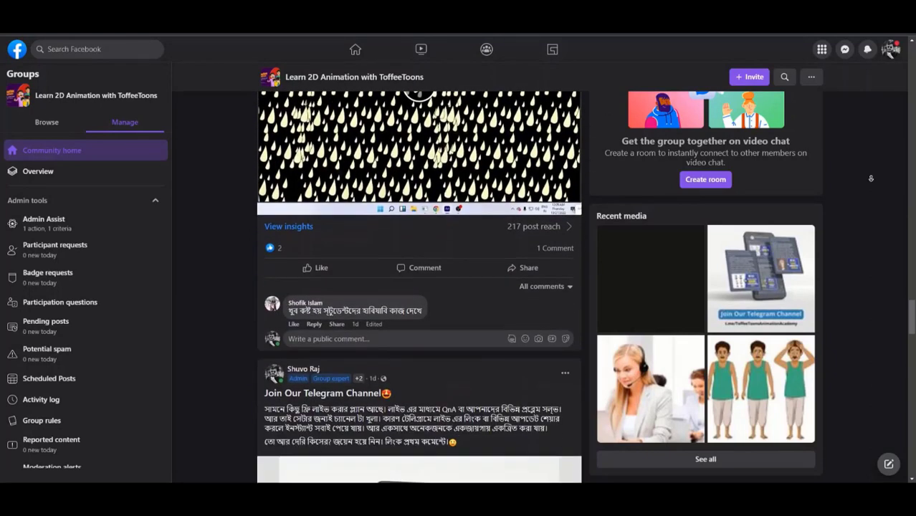
scroll(871, 179, "down", 10)
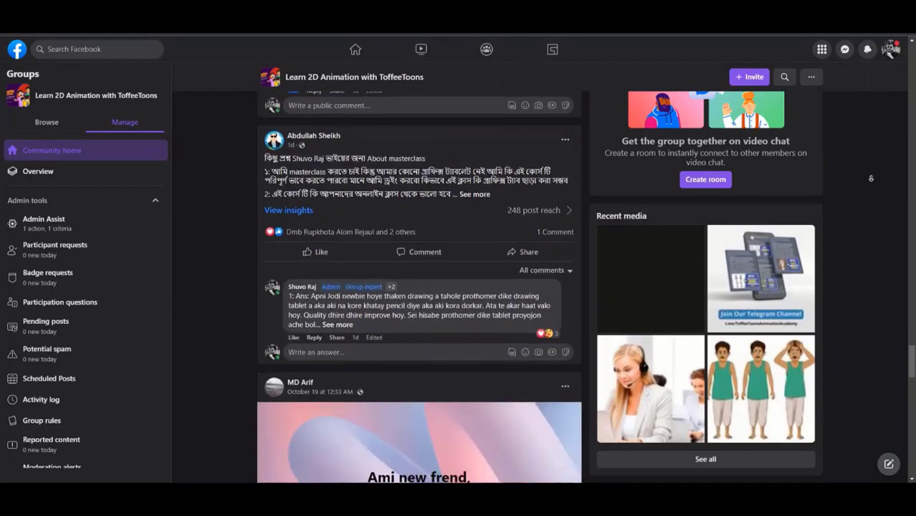
scroll(871, 179, "down", 10)
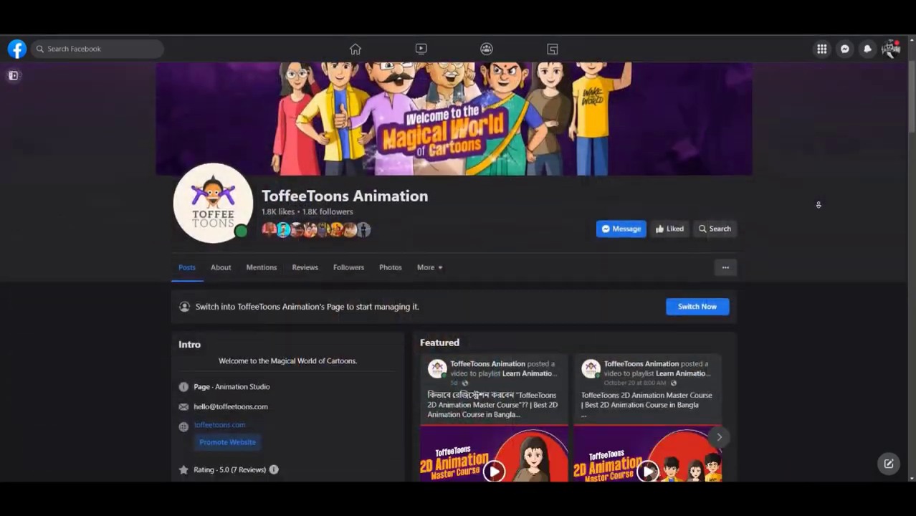
- Look through the photos and posts on the ToffeeToons Animation Facebook page
scroll(818, 207, "down", 10)
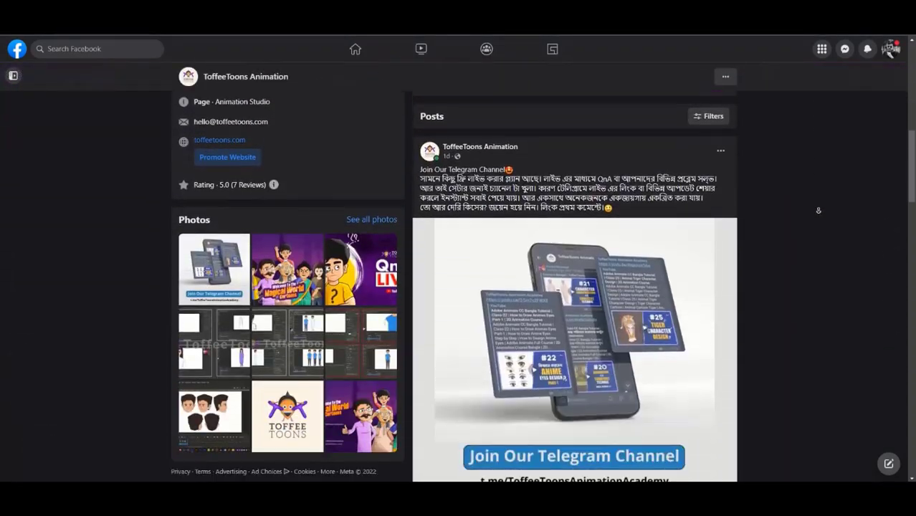
scroll(818, 210, "down", 12)
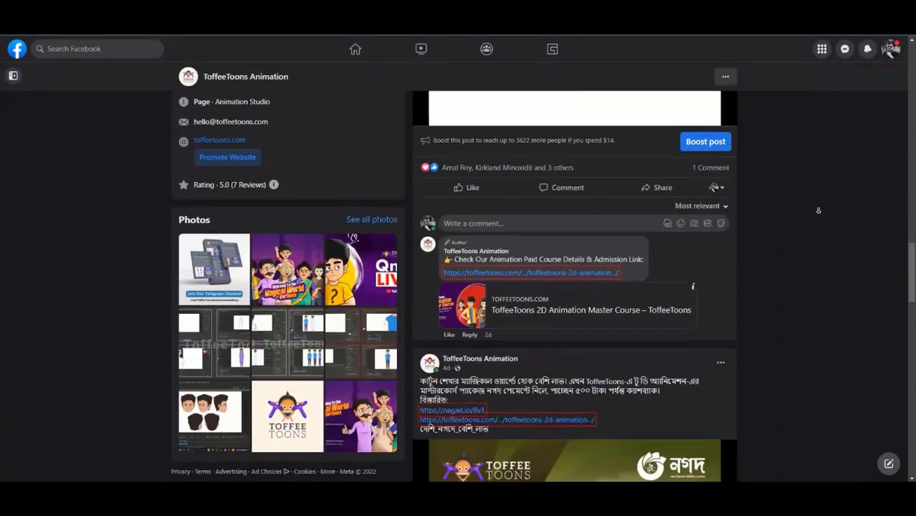
scroll(818, 210, "down", 12)
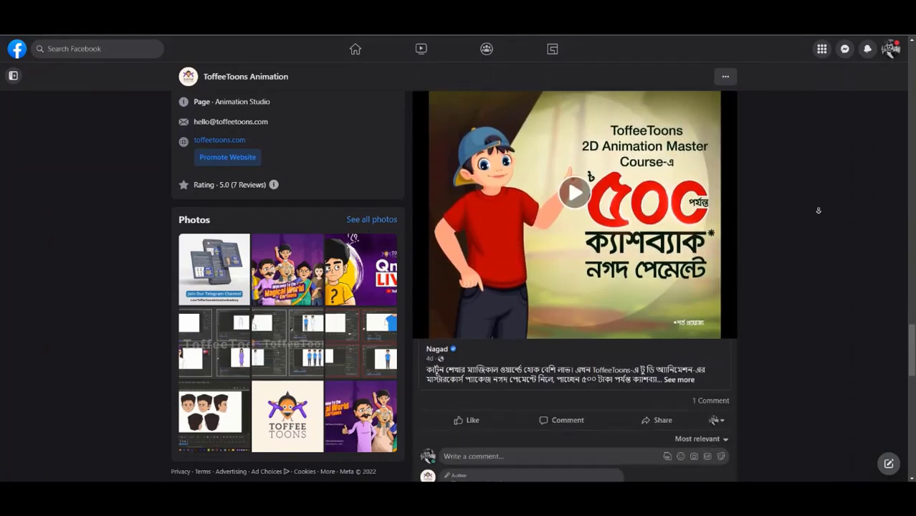
scroll(818, 210, "down", 12)
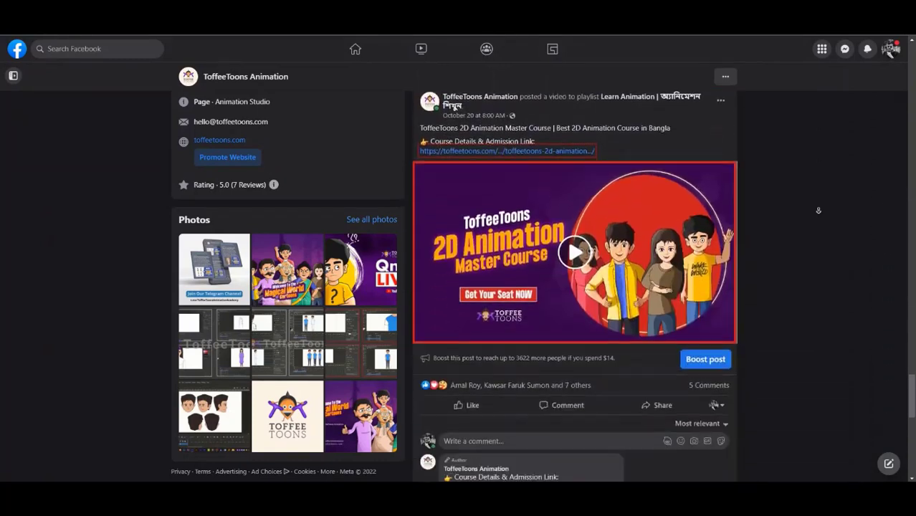
scroll(818, 210, "down", 12)
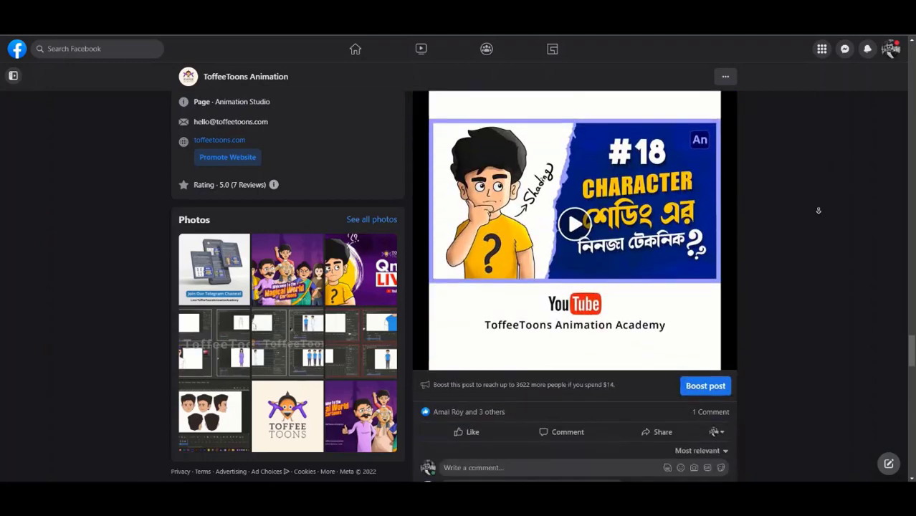
scroll(818, 210, "down", 12)
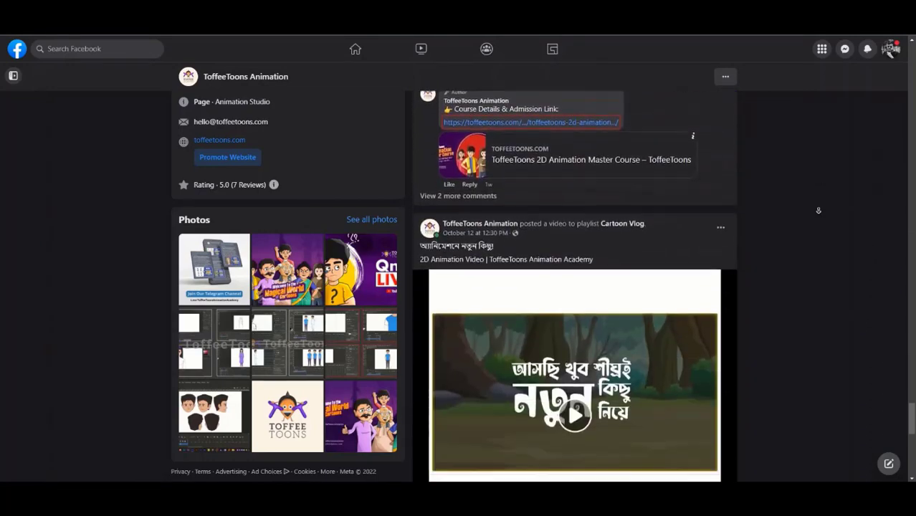
scroll(818, 210, "down", 3)
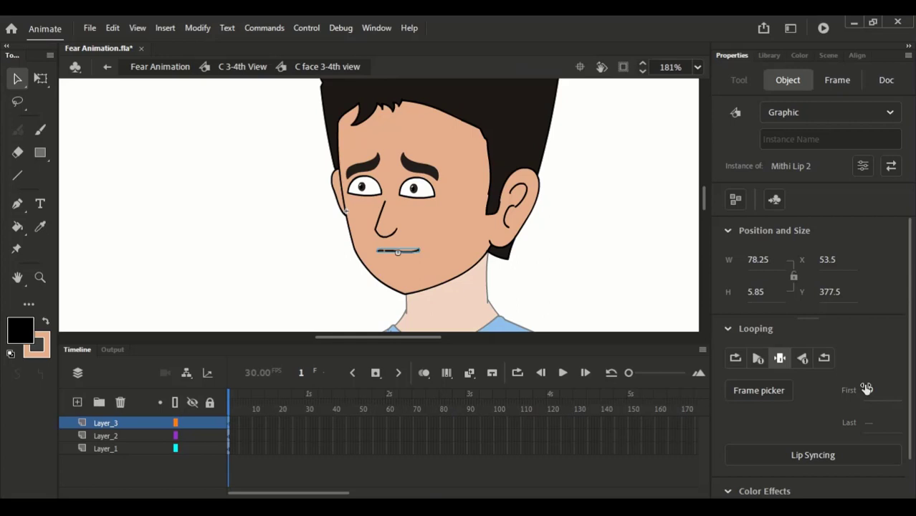
- Set the first frame of the Mithi Lip 2 mouth instance to 31
left_click(867, 388)
type("31")
key("Return")
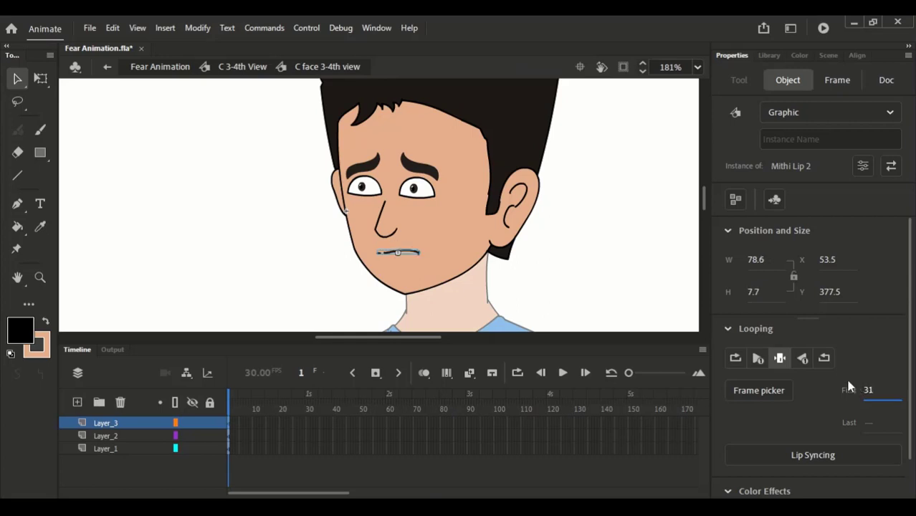
- Scrub through the mouth shapes on the timeline inside the Mithi Lip 2 symbol to find one that suits fear
double_click(418, 256)
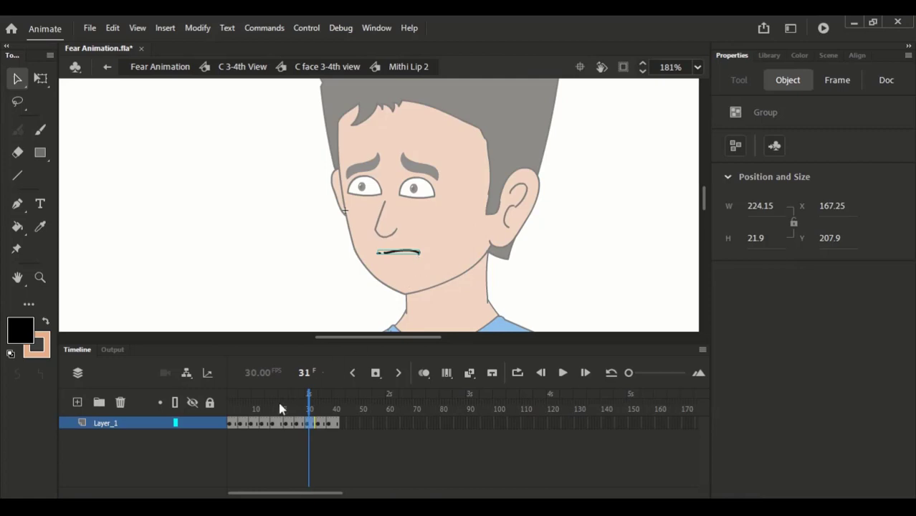
left_click_drag(247, 409, 276, 393)
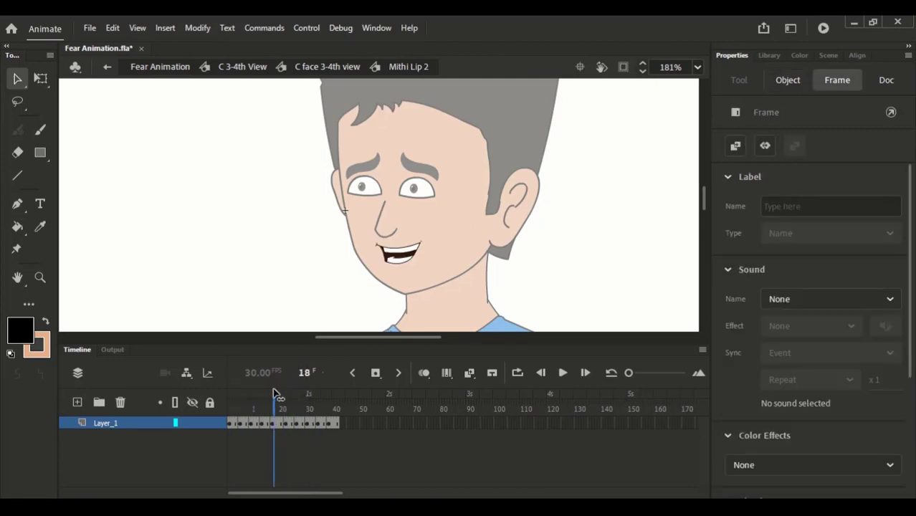
left_click(321, 82)
left_click(339, 67)
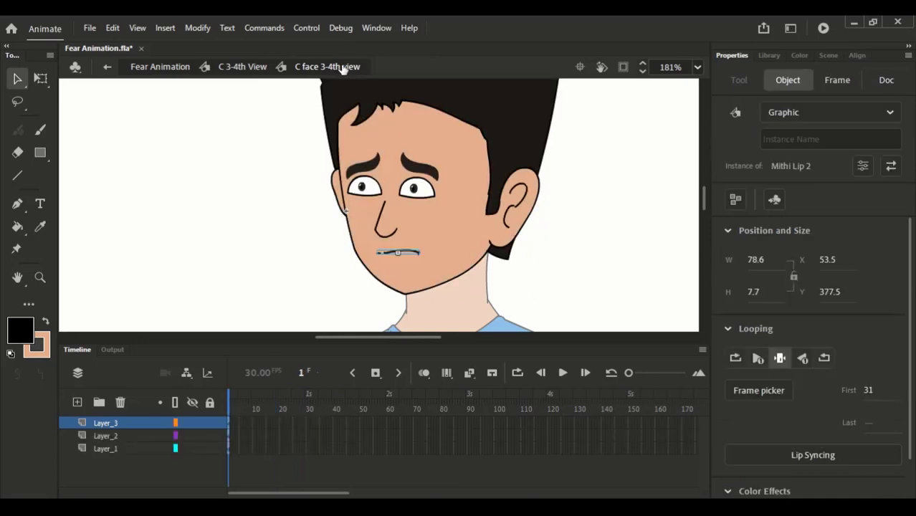
double_click(416, 256)
left_click_drag(286, 405, 266, 397)
left_click(391, 271)
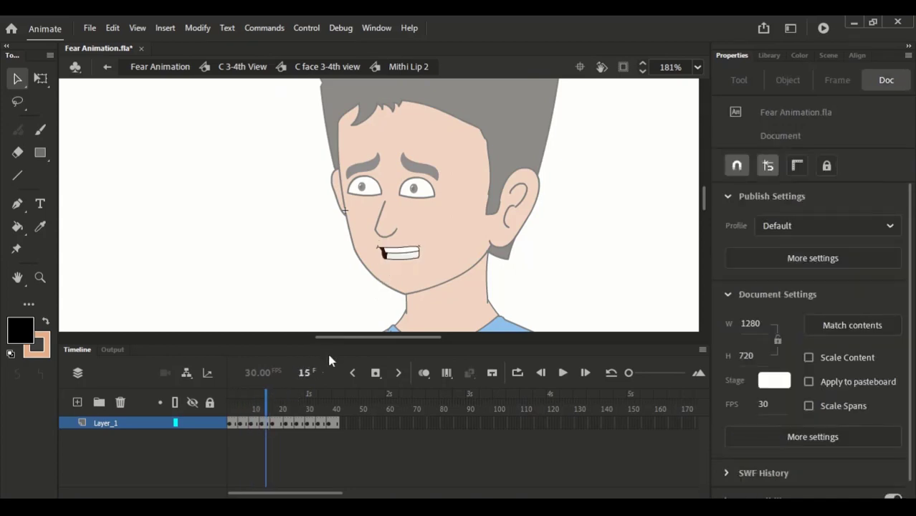
left_click(348, 67)
- Set the first frame of the Mithi Lip 2 mouth instance to 15, the clenched-teeth shape
left_click(870, 390)
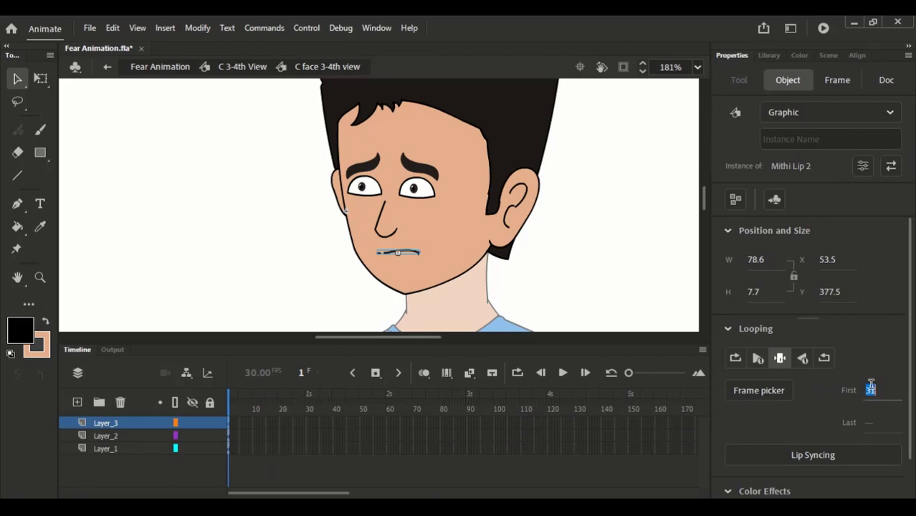
type("15")
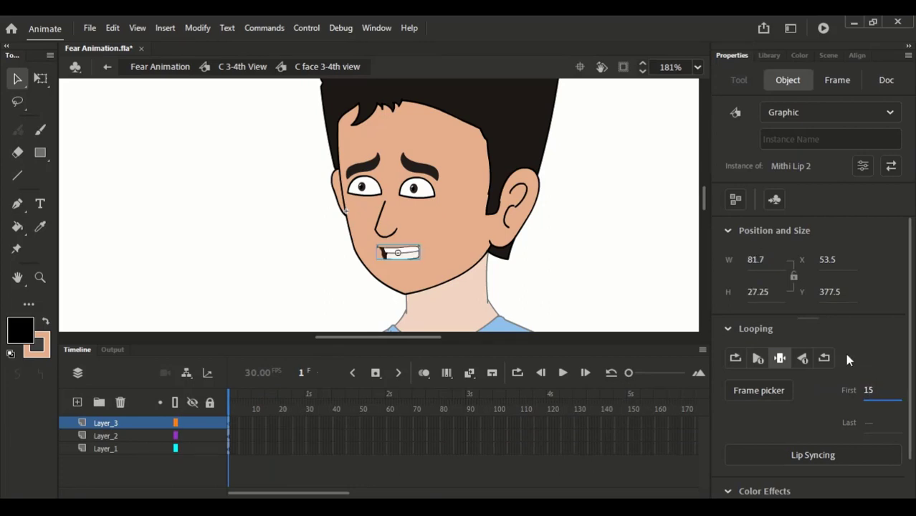
left_click(583, 157)
- Enlarge the clenched-teeth mouth proportionally about its centre to about 122 by 41 with the Free Transform tool
left_click(412, 251)
key("q")
scroll(458, 260, "up", 3)
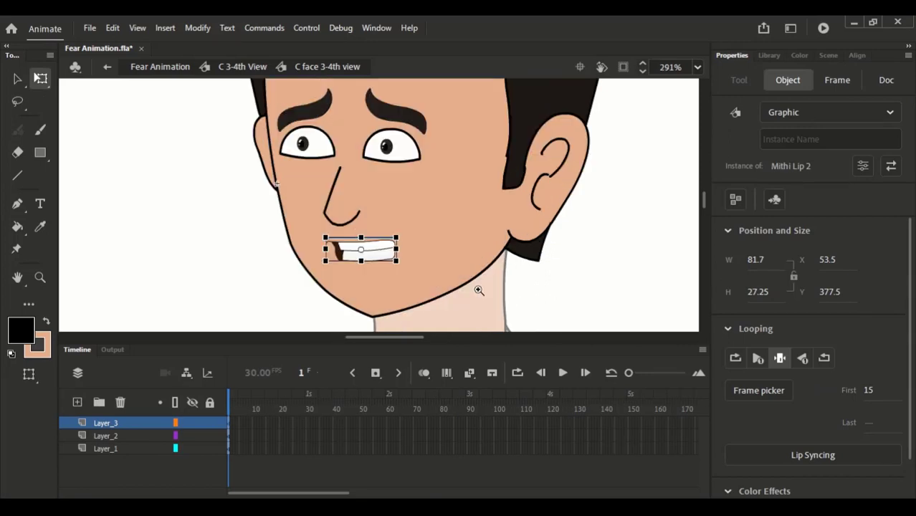
left_click_drag(398, 236, 422, 229)
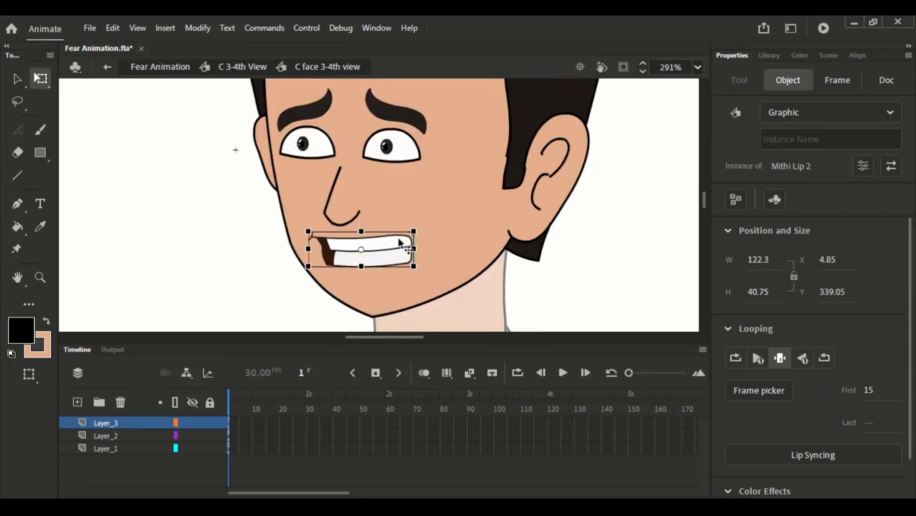
scroll(406, 248, "down", 3)
left_click(509, 119)
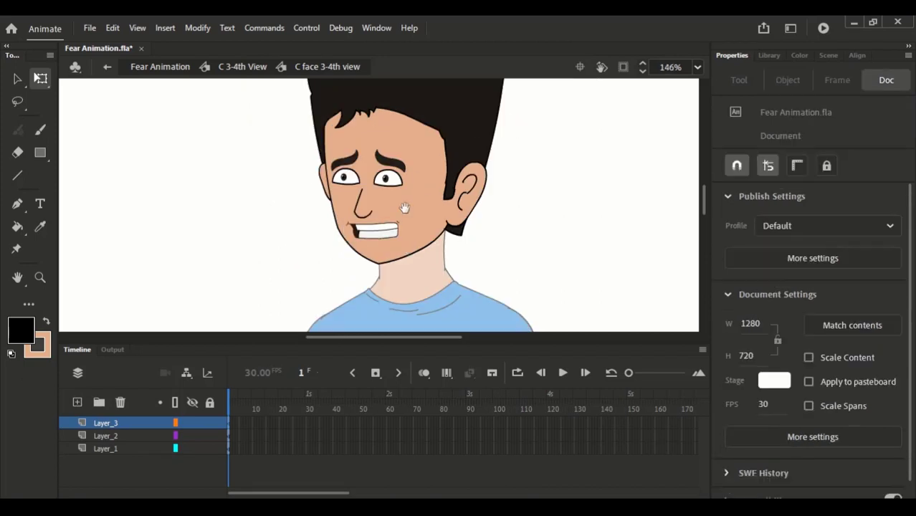
- Select the face's skin fill and copy its hex color code E5AF8B
scroll(405, 208, "up", 1)
key("v")
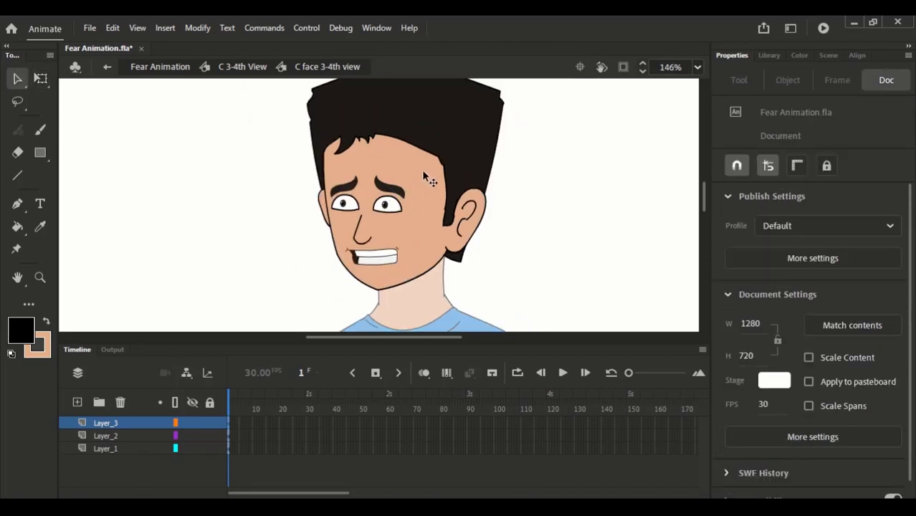
left_click(423, 174)
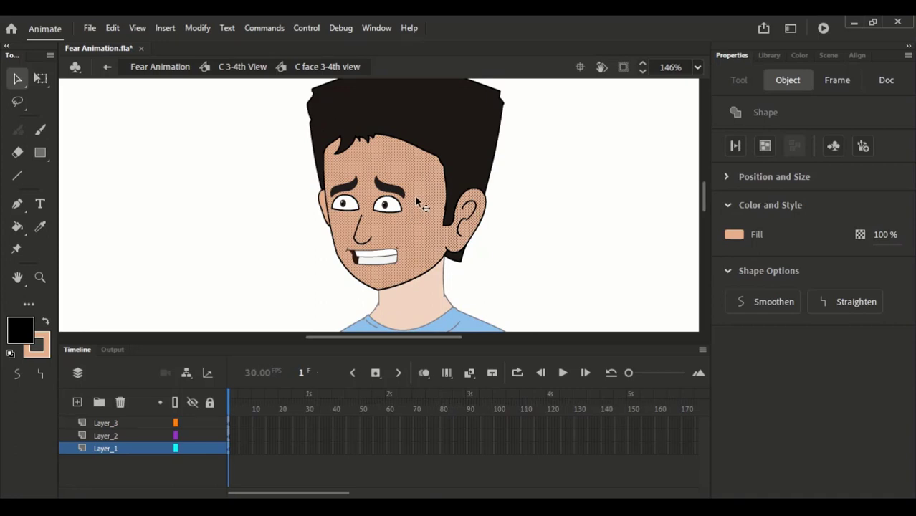
key("ctrl+space")
left_click_drag(354, 113, 476, 291)
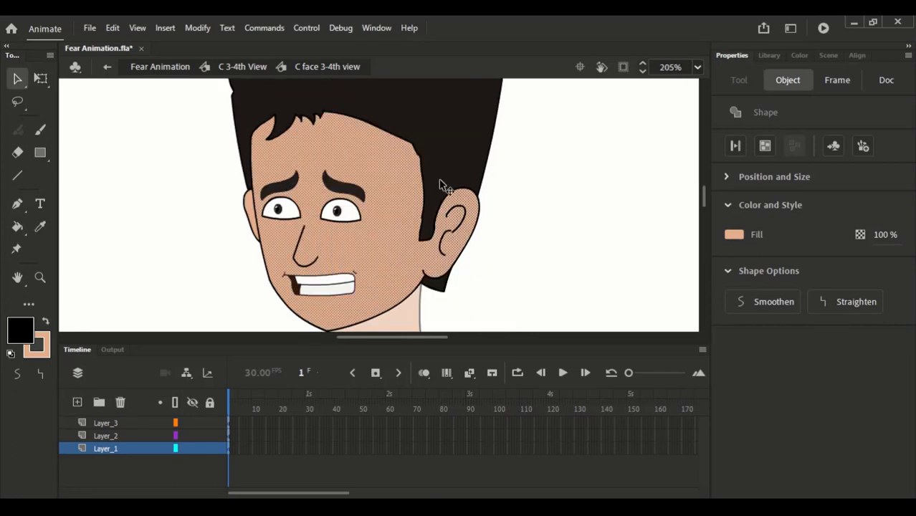
left_click_drag(451, 178, 466, 161)
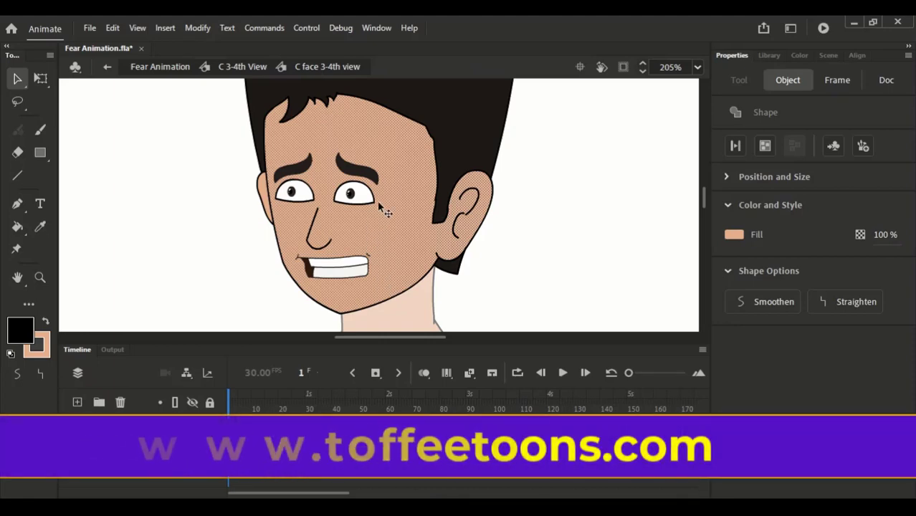
left_click(799, 55)
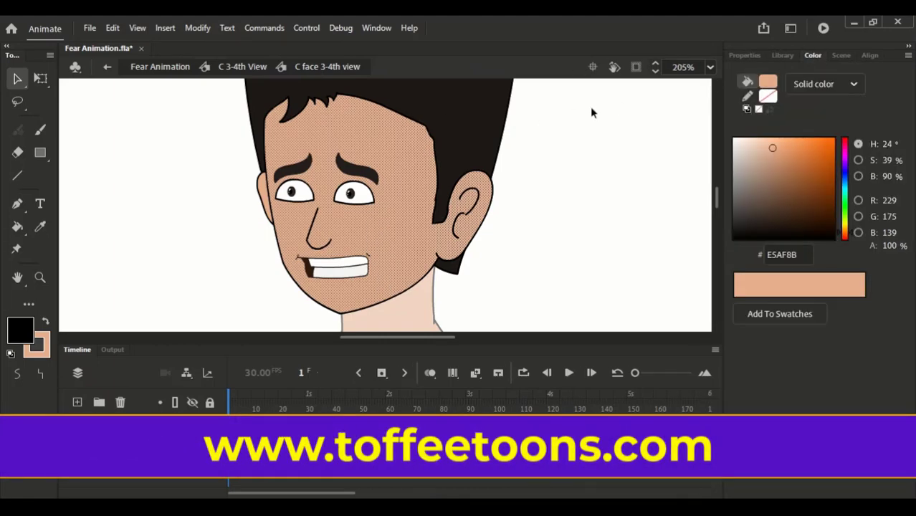
left_click(814, 86)
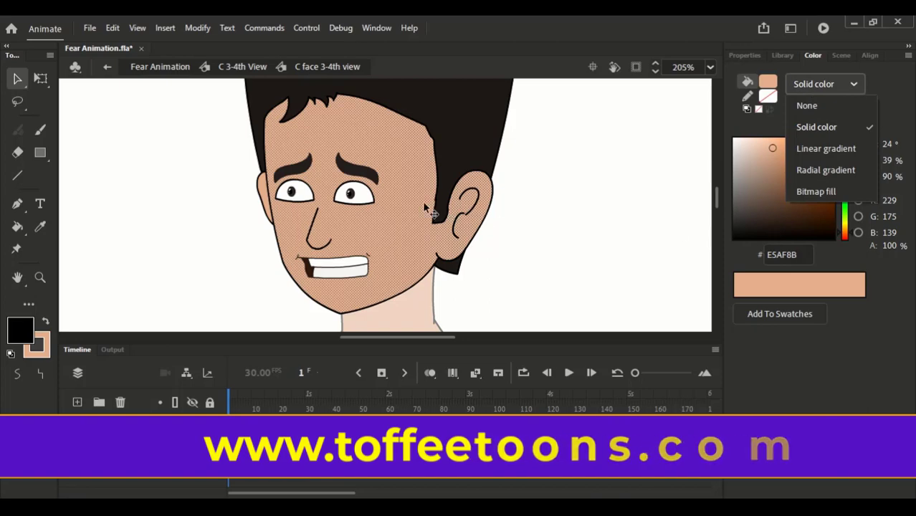
left_click(799, 255)
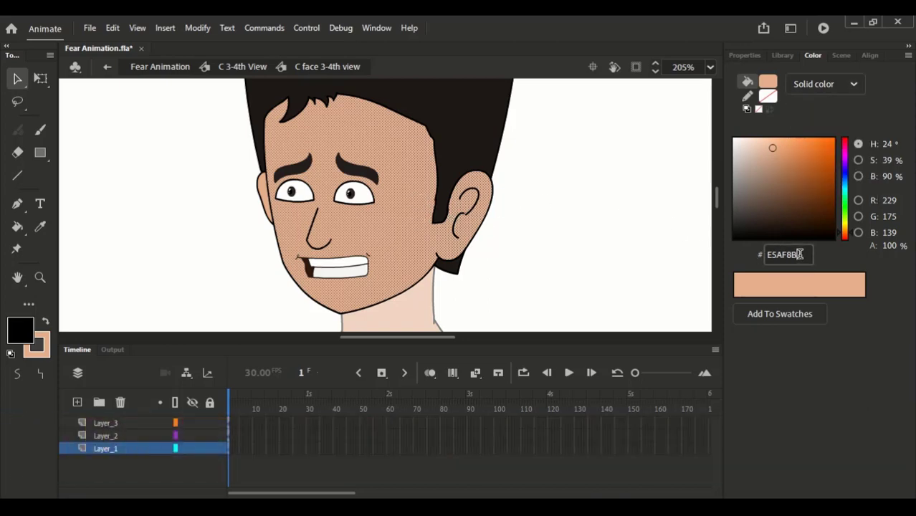
left_click_drag(799, 255, 764, 255)
key("ctrl+c")
- Change the face fill to a linear gradient and give its first color stop the copied skin tone E5AF8B
left_click(825, 85)
left_click(814, 150)
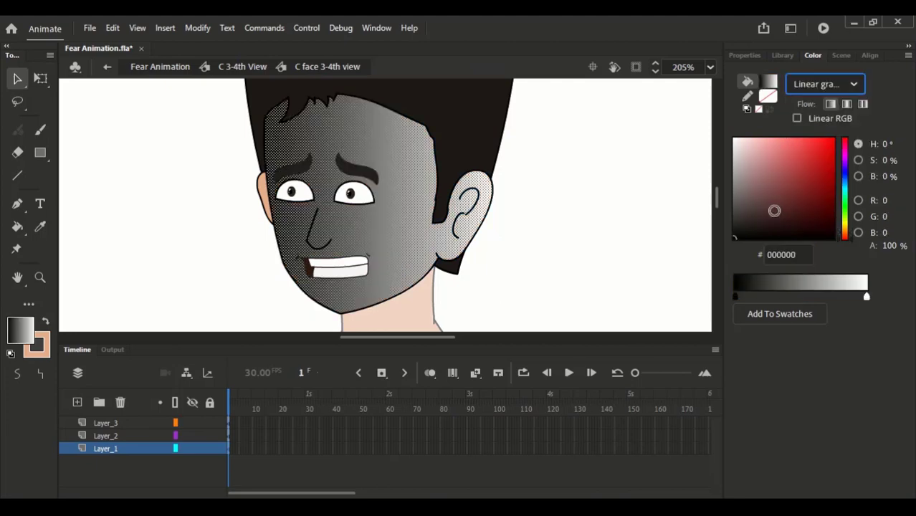
key("ctrl+minus")
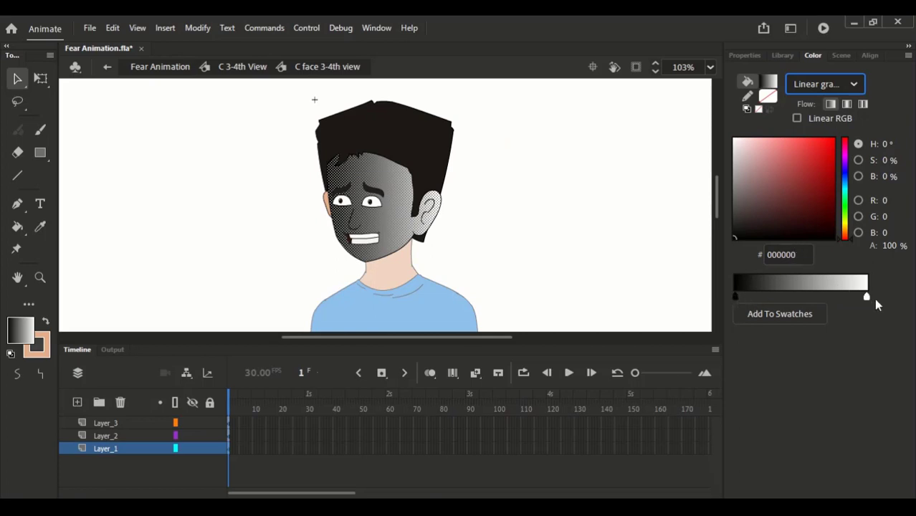
left_click(789, 254)
key("ctrl+v")
key("Return")
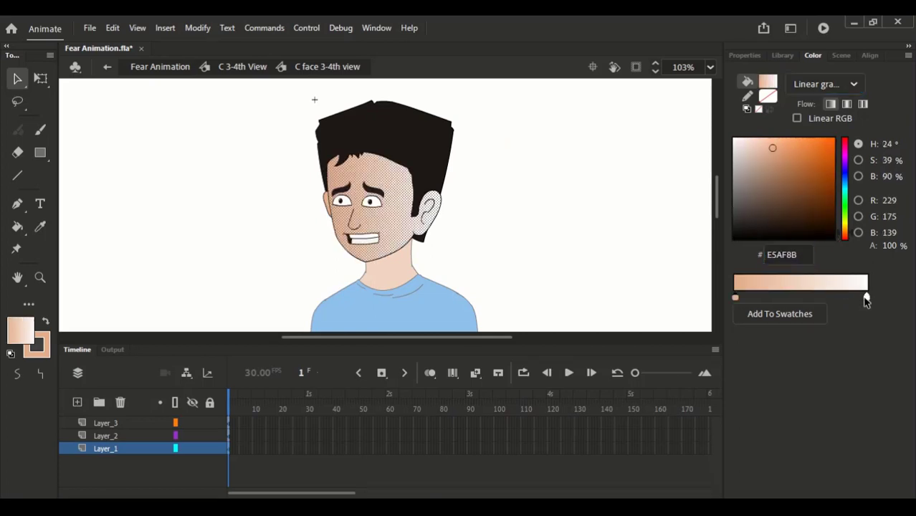
- Replace the white end stop of the face gradient with the skin tone E5AF8B
left_click(866, 297)
left_click_drag(789, 253, 740, 266)
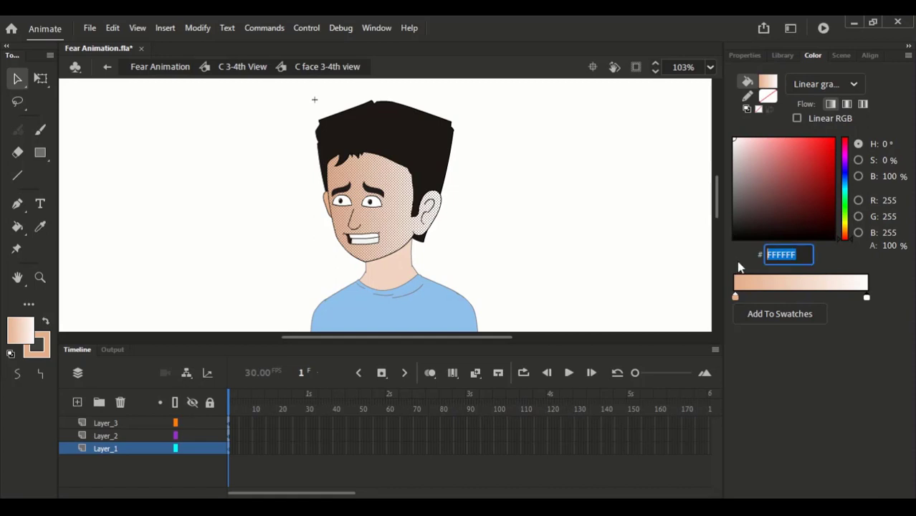
key("ctrl+v")
key("Return")
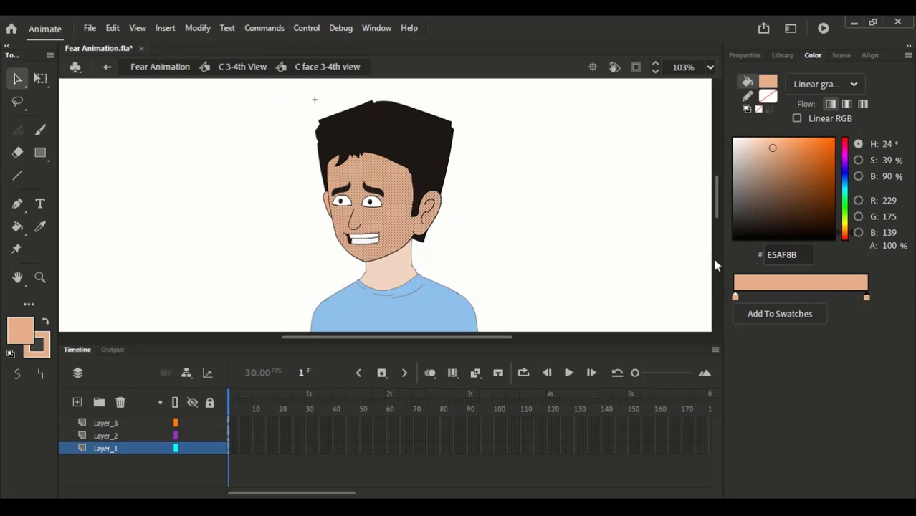
- Recolor the first stop of the face gradient to the red EE3921
scroll(664, 279, "down", 5)
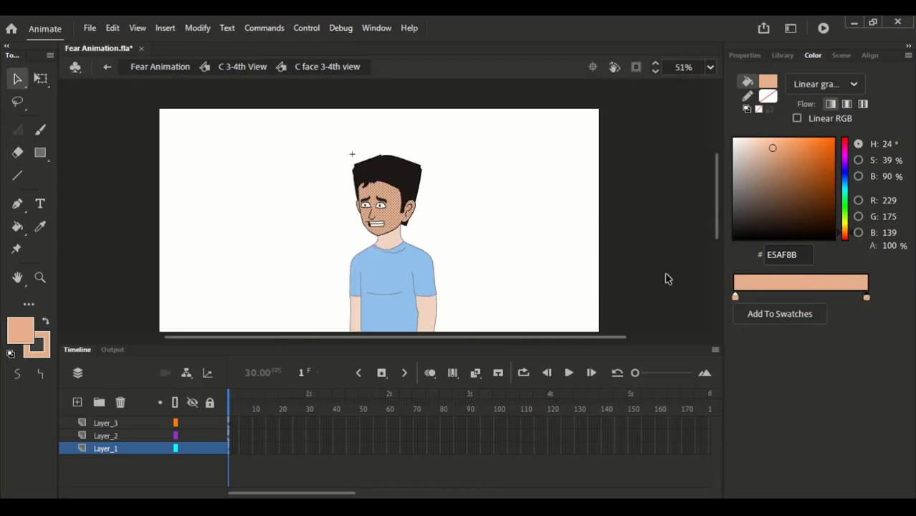
scroll(511, 236, "up", 5)
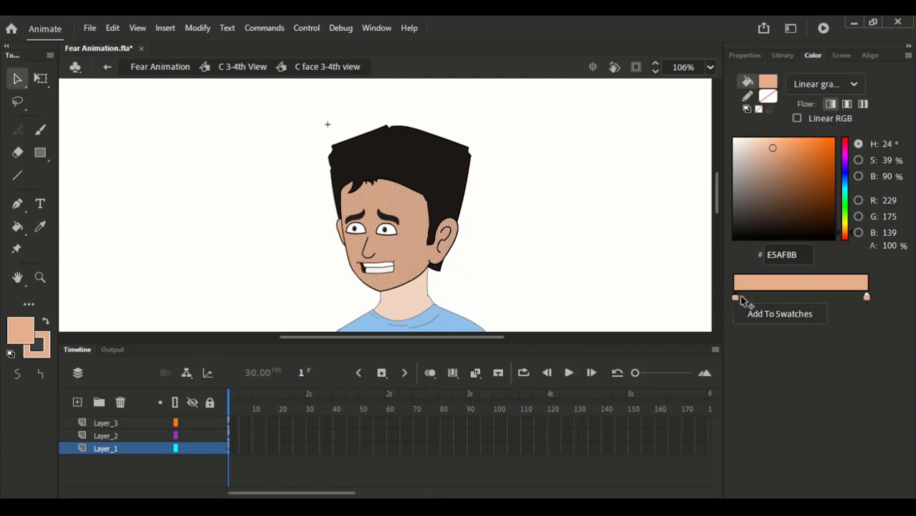
left_click_drag(846, 233, 846, 235)
left_click_drag(794, 159, 831, 147)
left_click_drag(846, 234, 848, 241)
left_click_drag(829, 143, 820, 145)
left_click(848, 240)
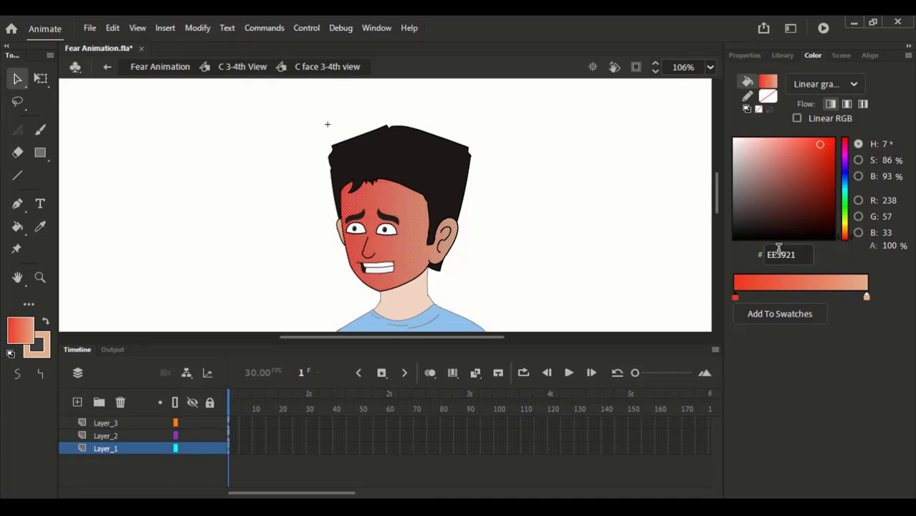
- Rotate the face gradient a quarter turn with the Gradient Transform tool so that red starts at the forehead
left_click(41, 79)
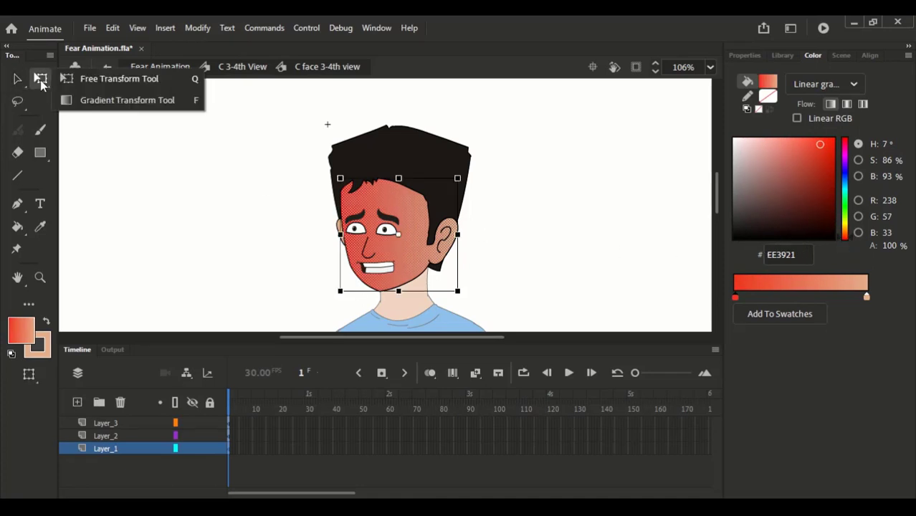
left_click(109, 101)
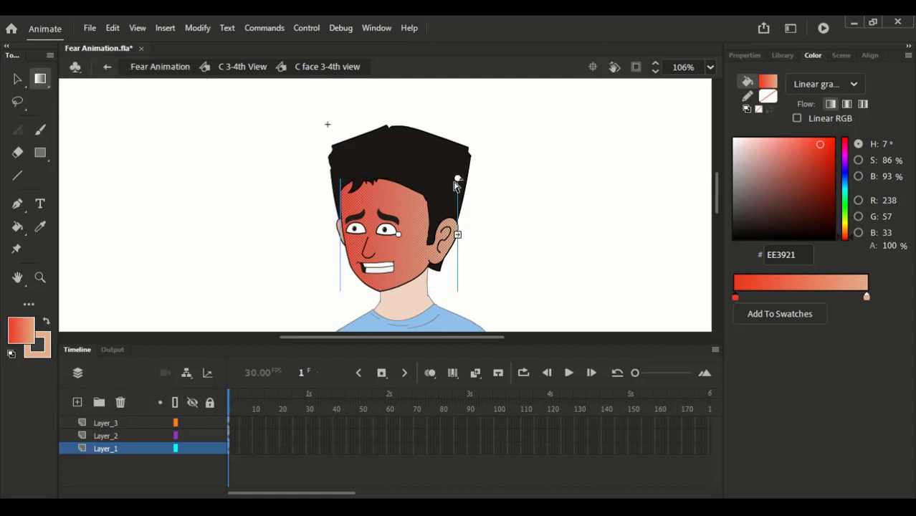
mouse_move(459, 179)
left_mouse_down()
mouse_move(476, 230)
mouse_move(468, 277)
mouse_move(434, 261)
left_mouse_up()
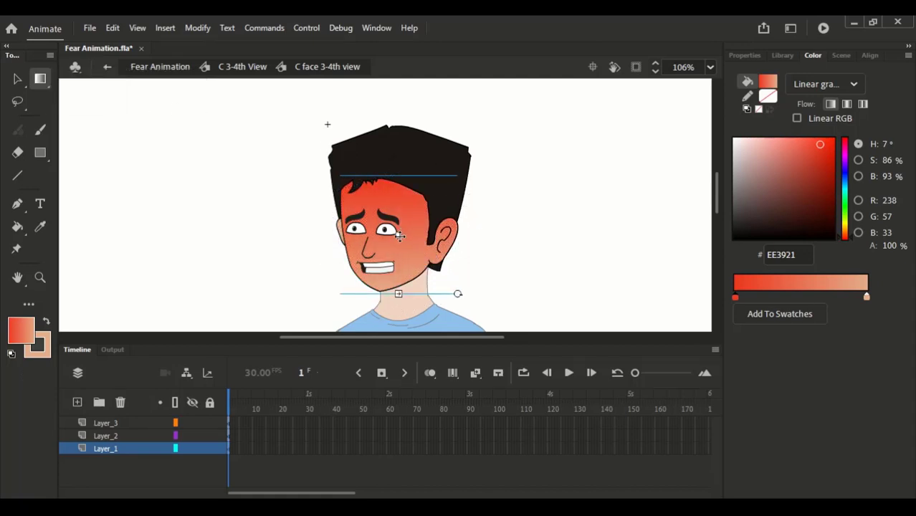
- Shift and shorten the face gradient so it fades from red at the hairline to skin tone at mouth level
left_click_drag(400, 235, 399, 213)
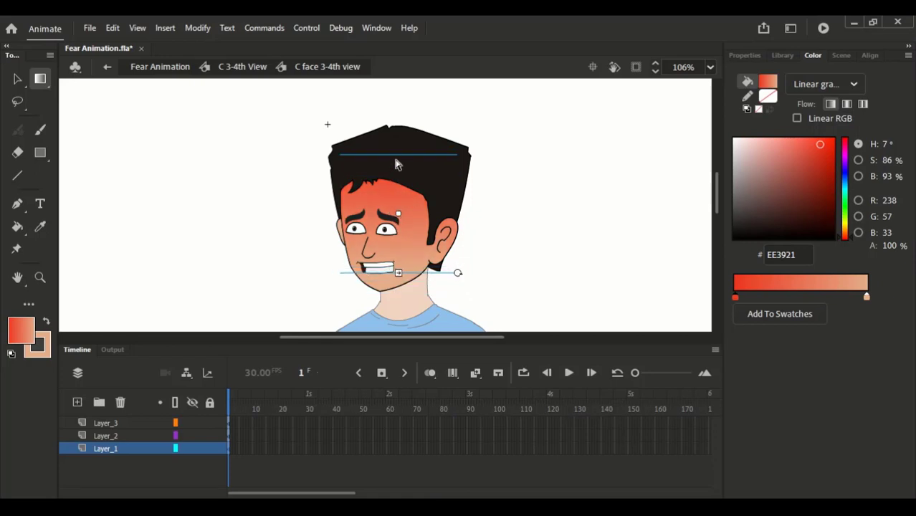
left_click_drag(398, 272, 399, 248)
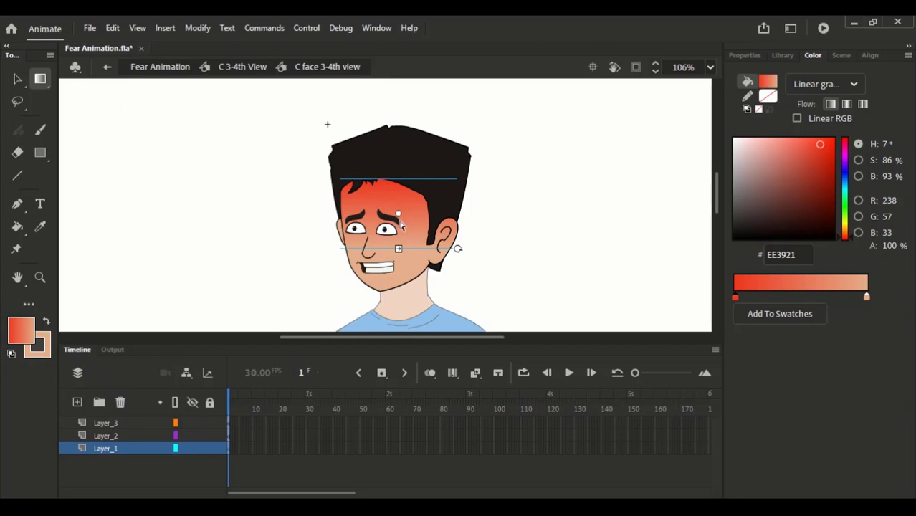
left_click_drag(400, 213, 399, 215)
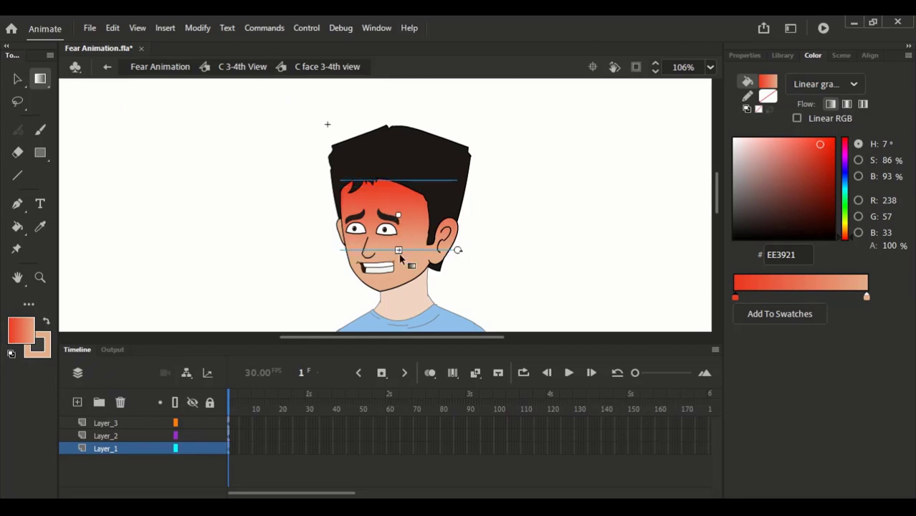
left_click_drag(398, 250, 398, 266)
left_click_drag(399, 217, 399, 224)
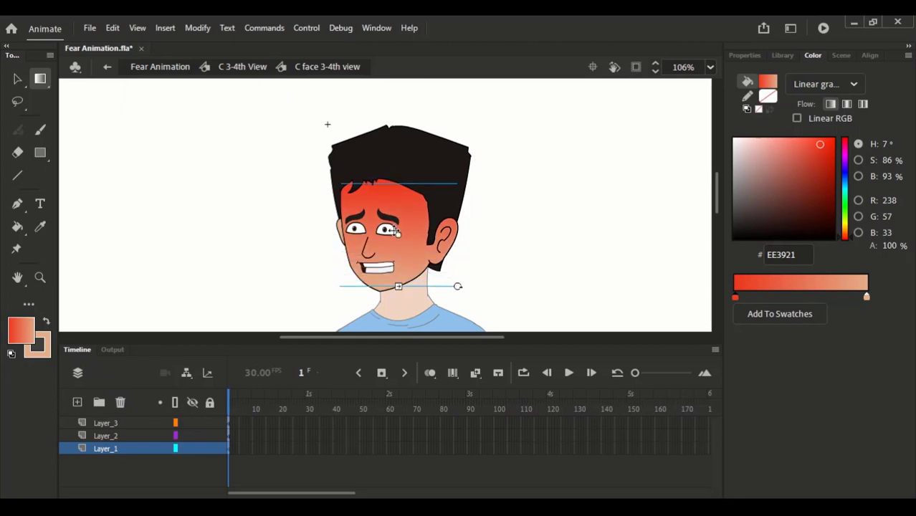
left_click_drag(398, 281, 398, 267)
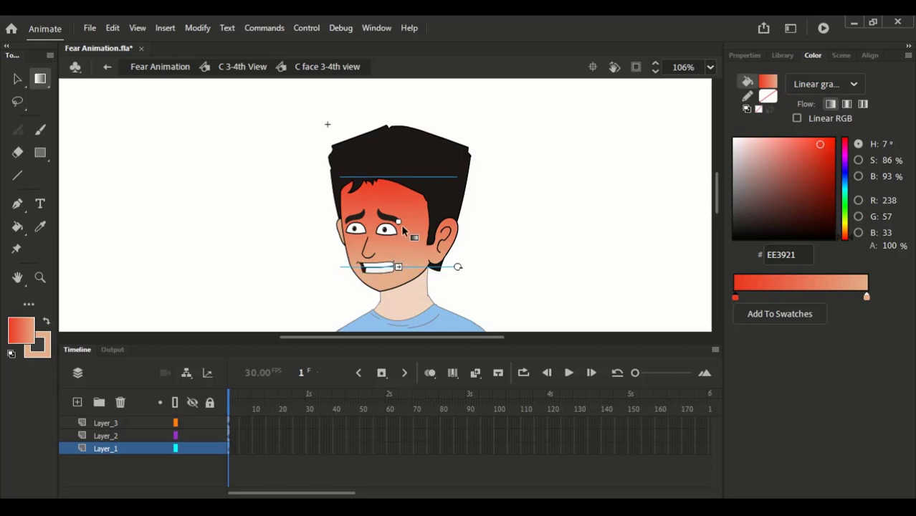
- Reselect the face fill and deepen the gradient's red stop to D91900
key("v")
left_click(402, 262)
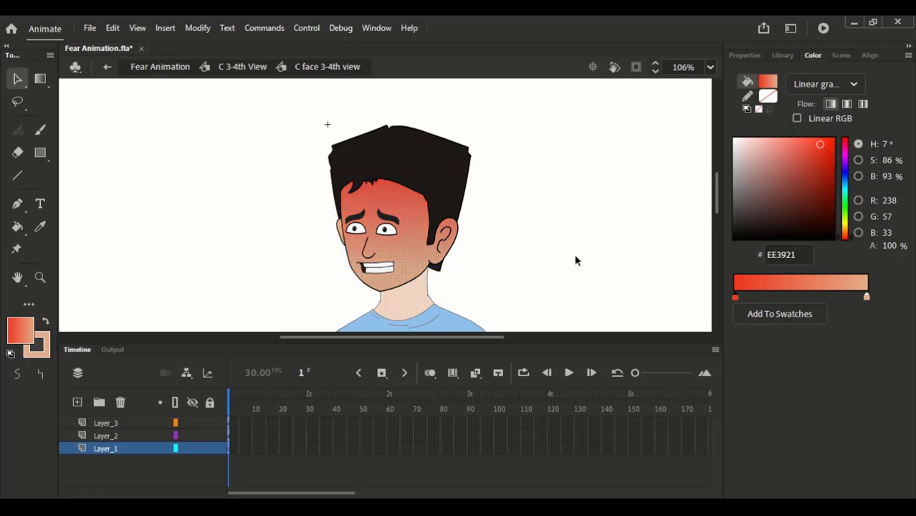
left_click_drag(821, 160, 833, 153)
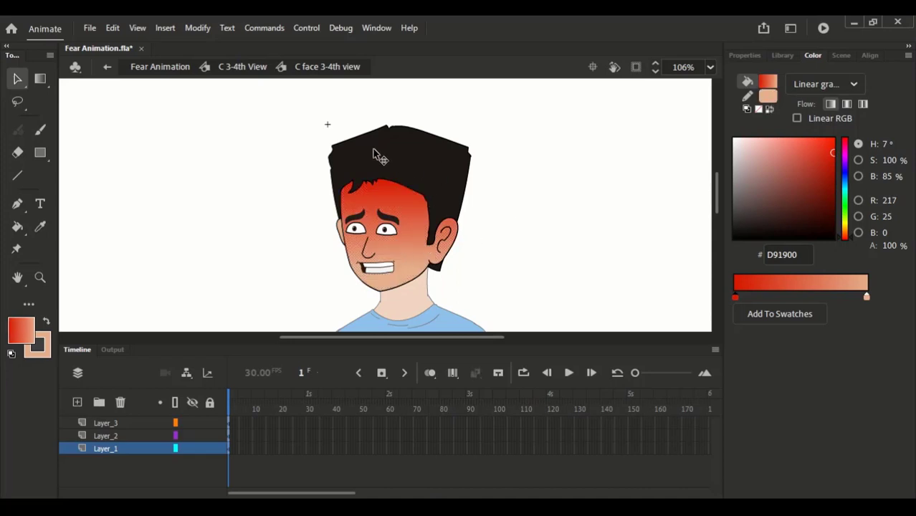
- Sample the face's red-to-skin gradient and apply it to the far ear
scroll(456, 275, "up", 3)
key("i")
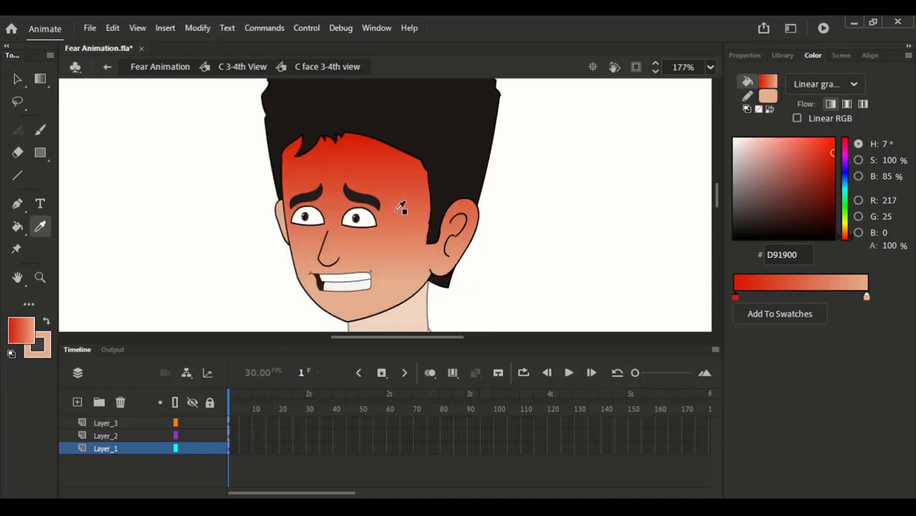
left_click(399, 209)
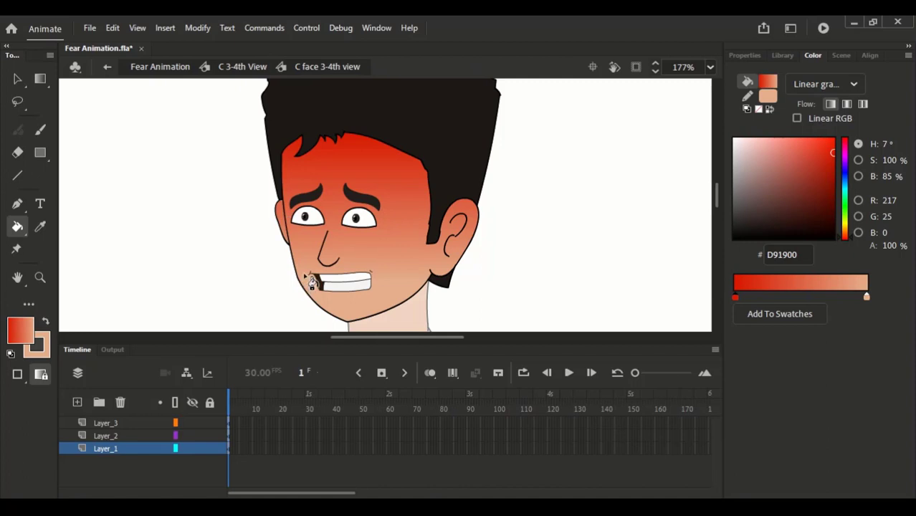
left_click(18, 79)
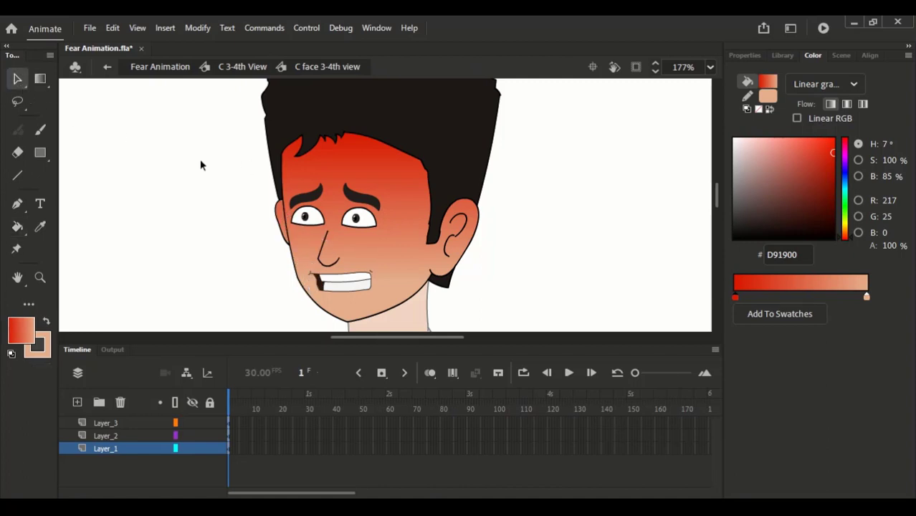
- Add a new layer directly above Layer_2 and activate the Classic Brush
left_click(115, 435)
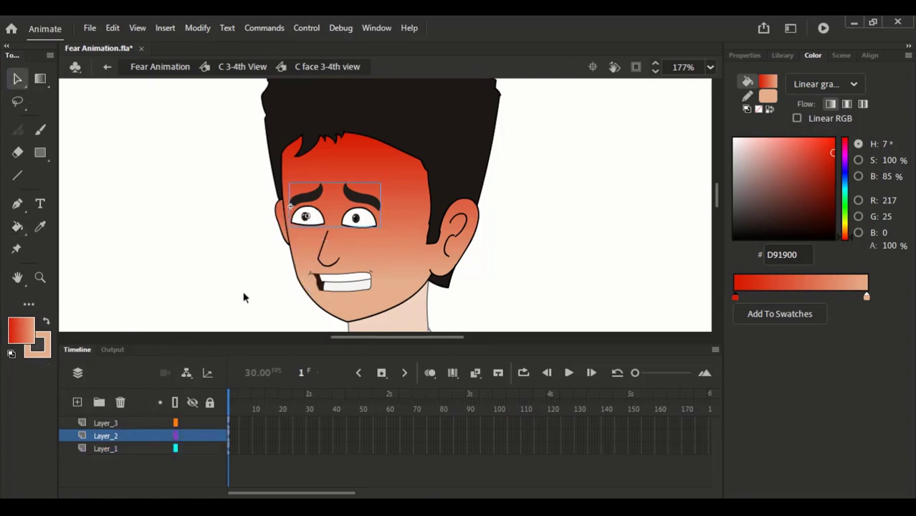
left_click(230, 216)
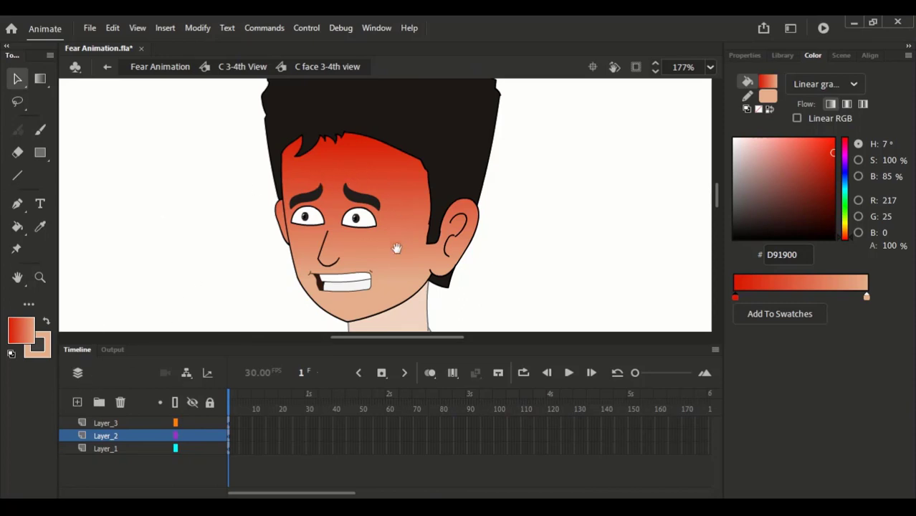
left_click_drag(396, 248, 405, 146)
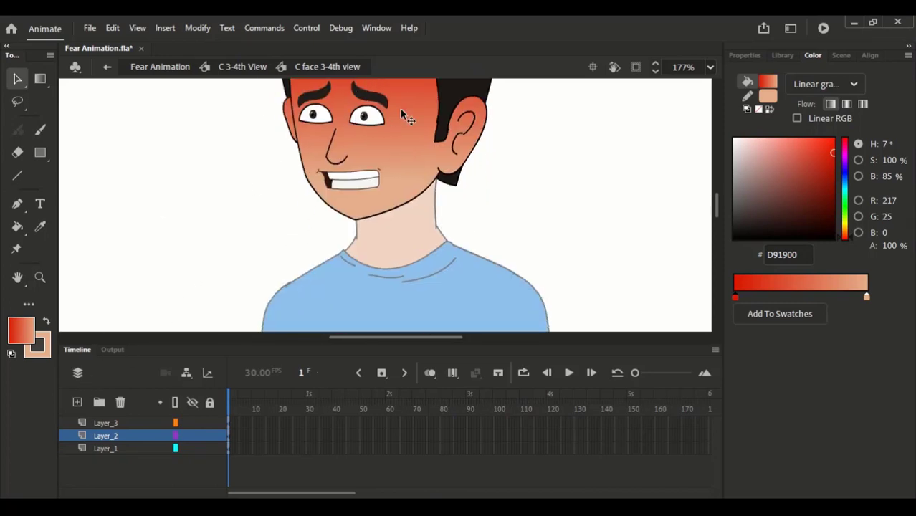
left_click_drag(428, 240, 435, 132)
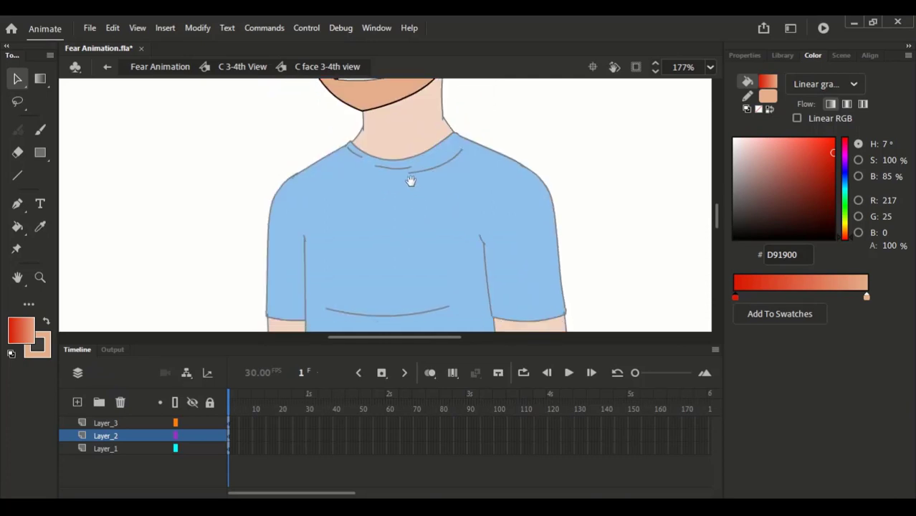
scroll(411, 181, "up", 5)
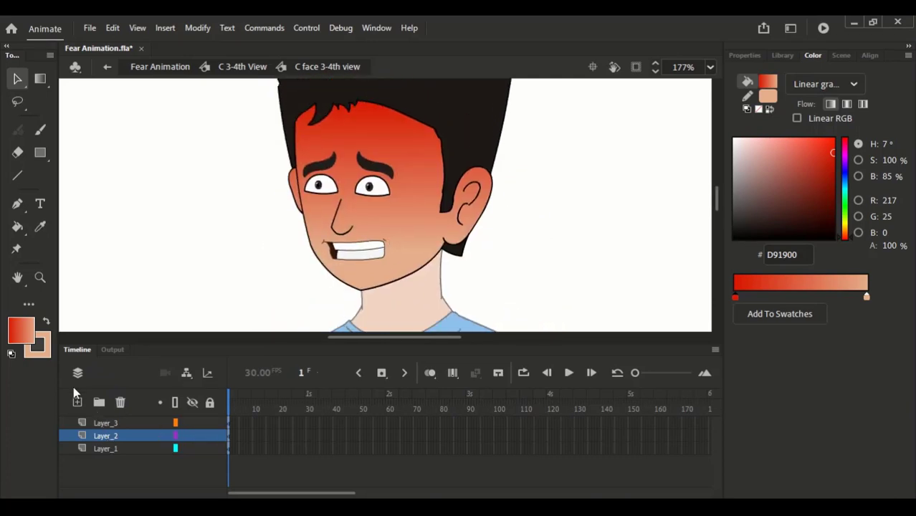
left_click(77, 401)
left_click(41, 129)
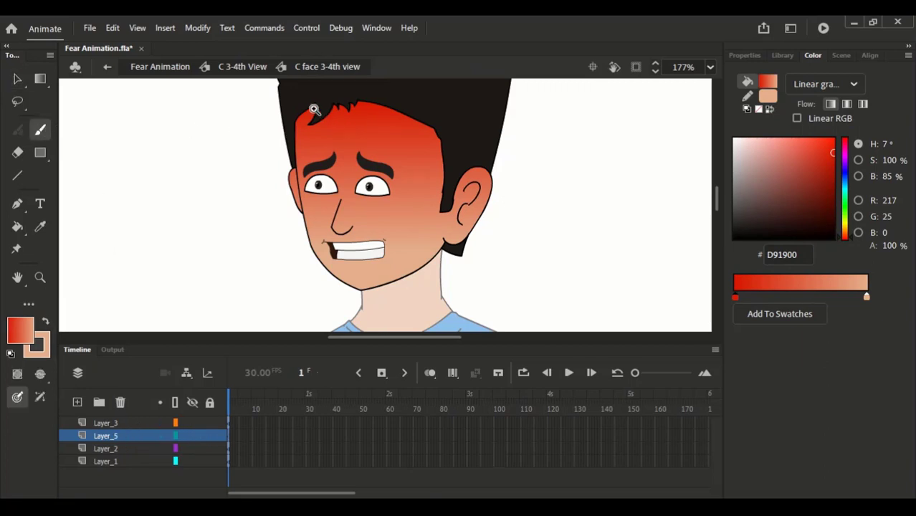
- Set the brush fill to a solid dark brown, 2D2323
scroll(337, 140, "up", 3)
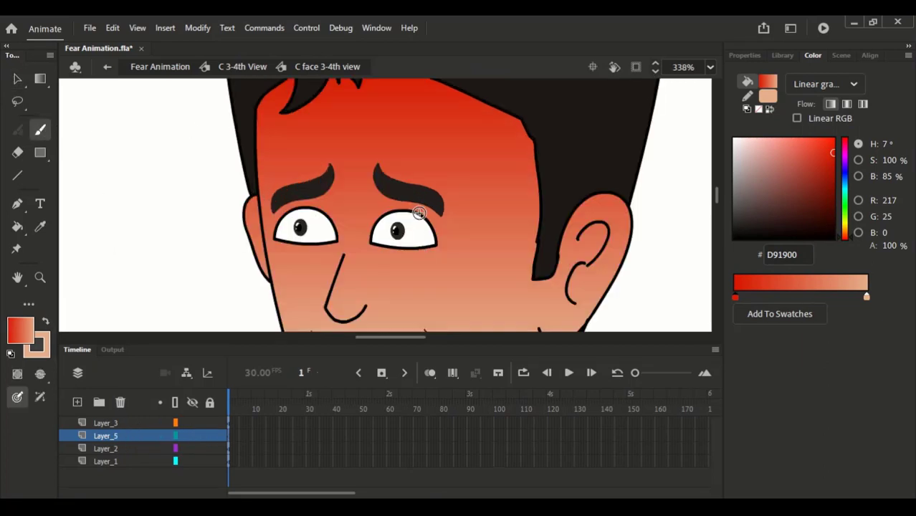
left_click(29, 328)
left_click(87, 195)
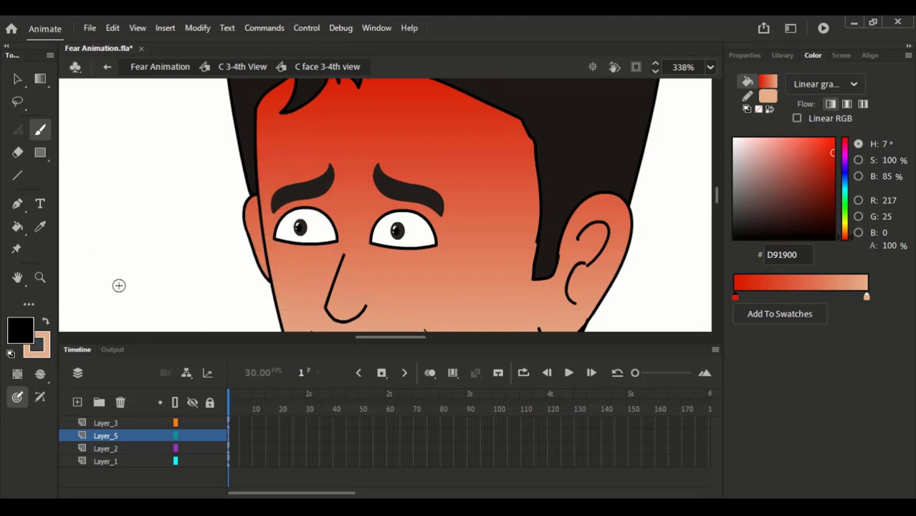
mouse_move(758, 201)
left_mouse_down()
mouse_move(741, 222)
mouse_move(756, 213)
mouse_move(755, 221)
left_mouse_up()
left_click(819, 84)
left_click(806, 126)
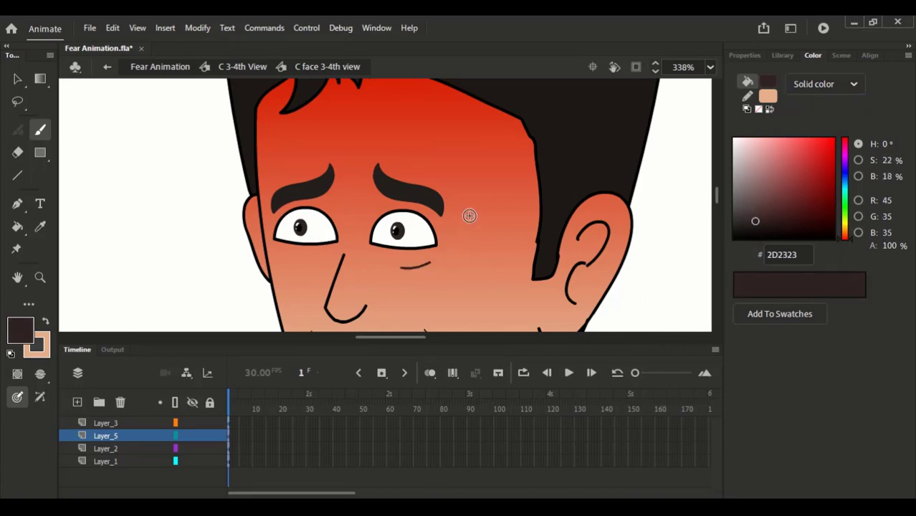
- With brush size 1, draw wrinkles under the near eye, creases on the nose's far side and curved lines around both pupils
left_click(745, 55)
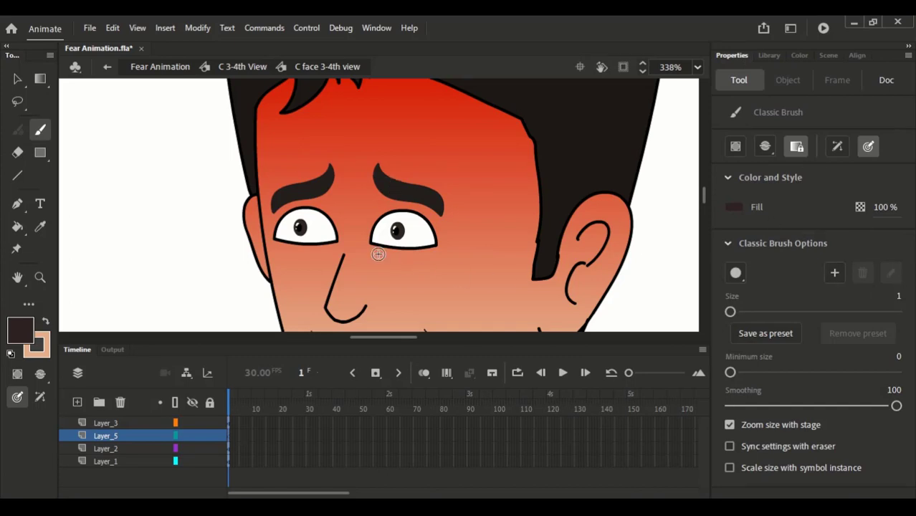
left_click_drag(372, 251, 434, 262)
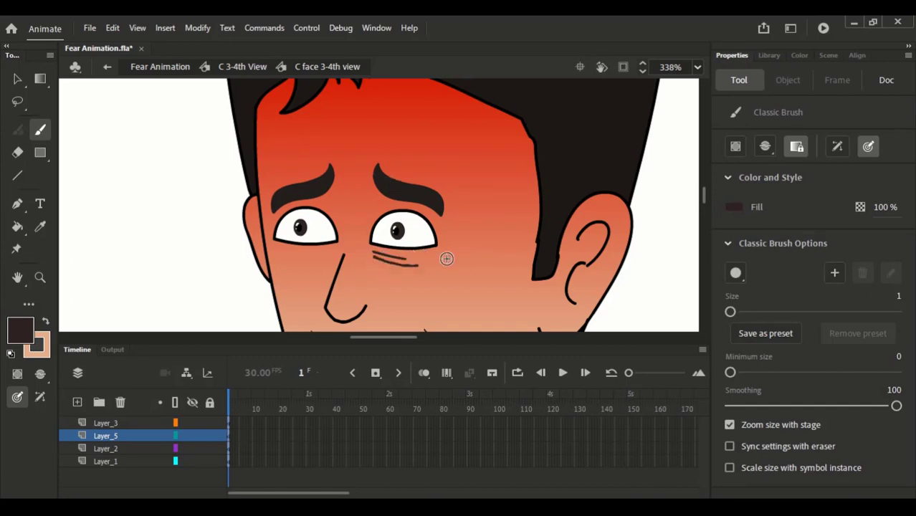
left_click_drag(329, 249, 325, 298)
left_click_drag(345, 264, 361, 185)
mouse_move(406, 142)
left_mouse_down()
mouse_move(406, 161)
mouse_move(429, 161)
left_mouse_up()
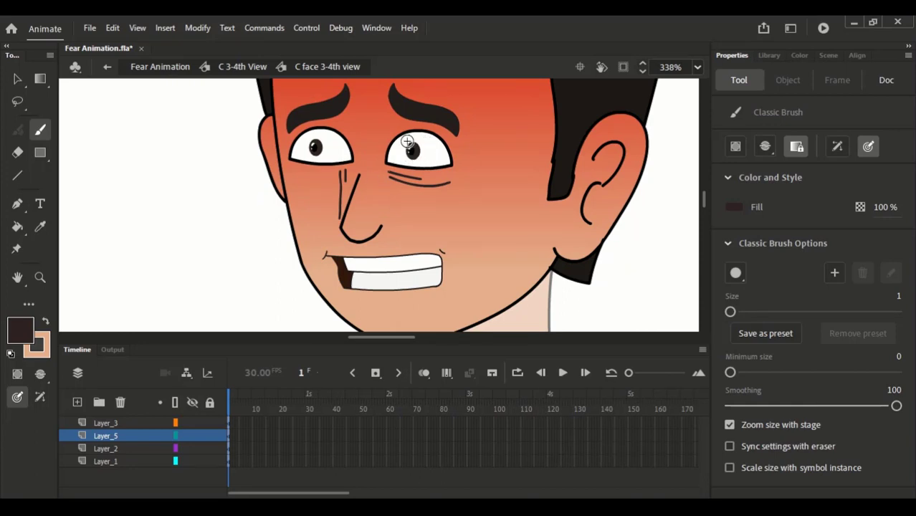
mouse_move(309, 138)
left_mouse_down()
mouse_move(309, 155)
mouse_move(325, 155)
left_mouse_up()
mouse_move(382, 165)
left_mouse_down()
mouse_move(390, 204)
mouse_move(388, 174)
mouse_move(395, 251)
left_mouse_up()
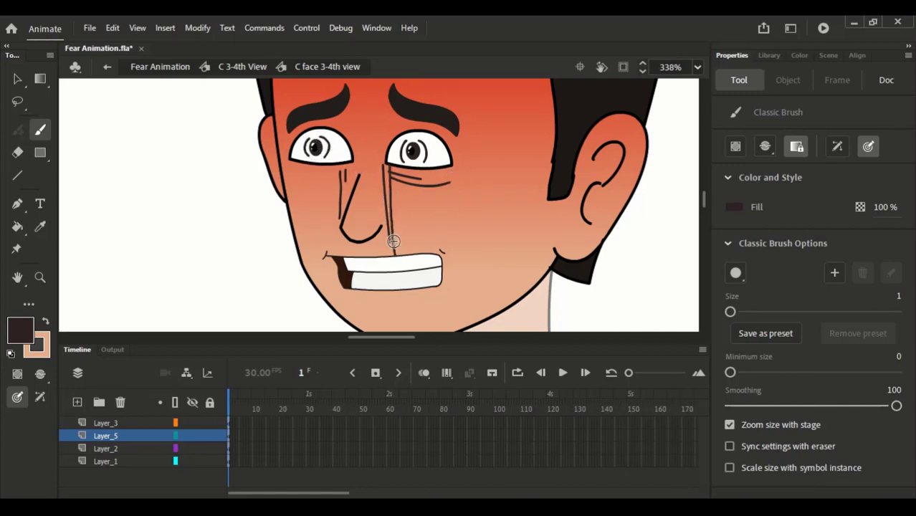
key("ctrl+z")
left_click_drag(391, 170, 398, 254)
key("ctrl+z")
left_click_drag(386, 167, 386, 228)
key("ctrl+z")
- Draw one long and one short vertical crease running down from the near eye's inner corner beside the nose
left_click_drag(389, 168, 388, 228)
left_click_drag(392, 185, 390, 226)
left_click_drag(386, 169, 388, 244)
left_click_drag(392, 185, 390, 227)
- Draw a small arched crease on the chin beneath the mouth, replacing the first attempt with a narrower one
left_click_drag(380, 312, 430, 308)
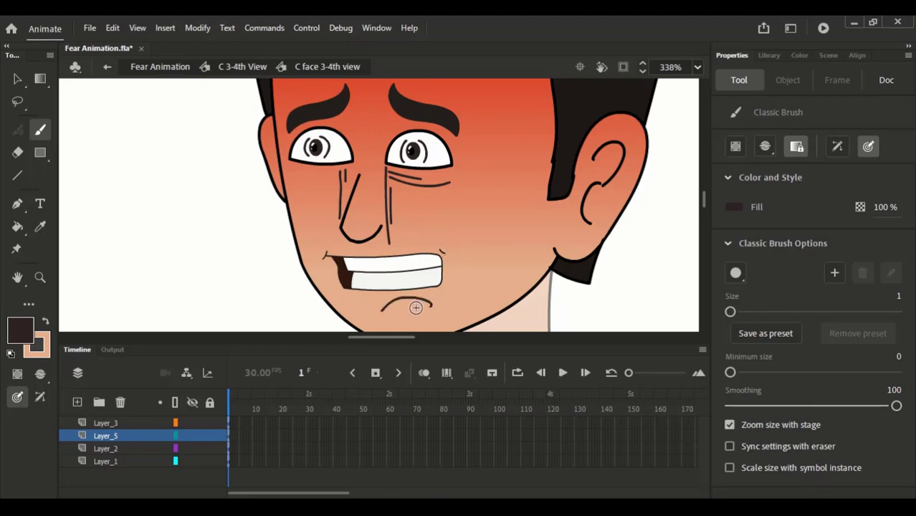
key("ctrl+minus")
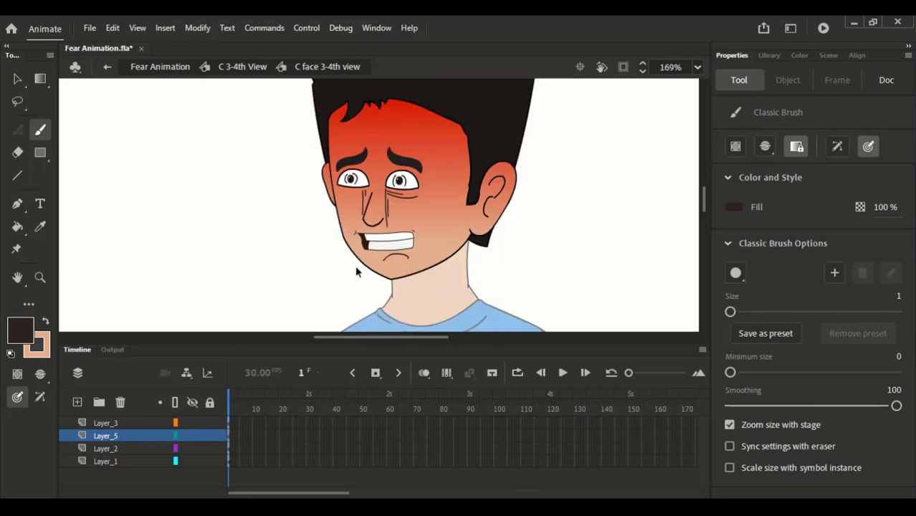
key("ctrl+z")
left_click_drag(384, 261, 402, 260)
- Draw short curved wrinkles at the outer corners of both eyes
left_click_drag(423, 184, 425, 194)
left_click_drag(424, 140, 416, 194)
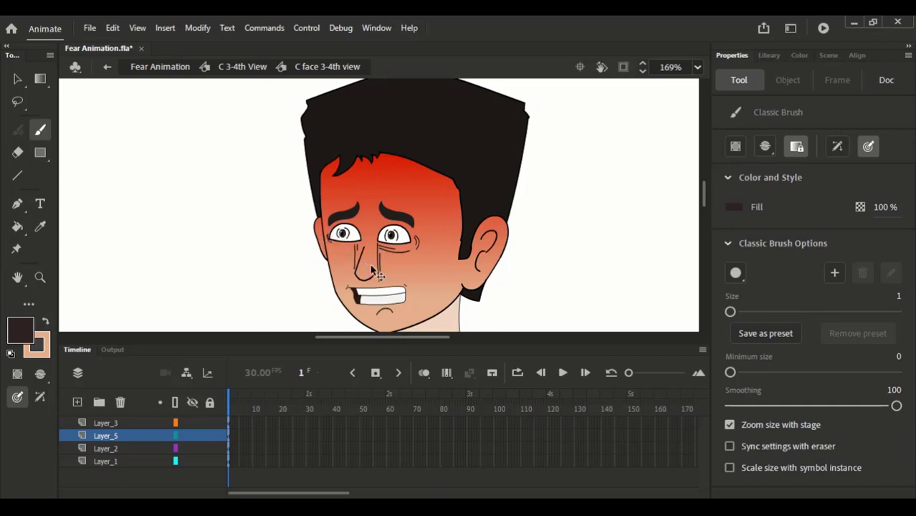
left_click_drag(400, 278, 410, 262)
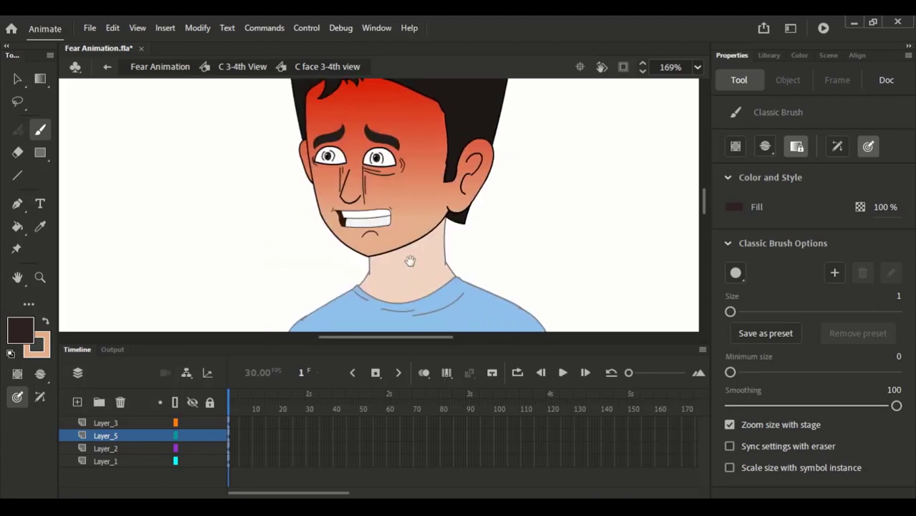
left_click_drag(408, 169, 405, 221)
left_click_drag(299, 127, 420, 300)
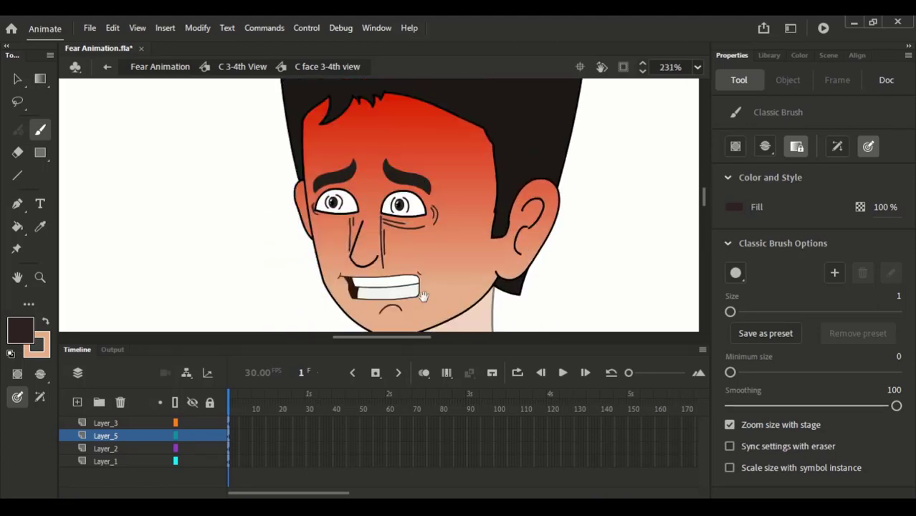
left_click_drag(458, 225, 431, 217)
key("alt+Tab")
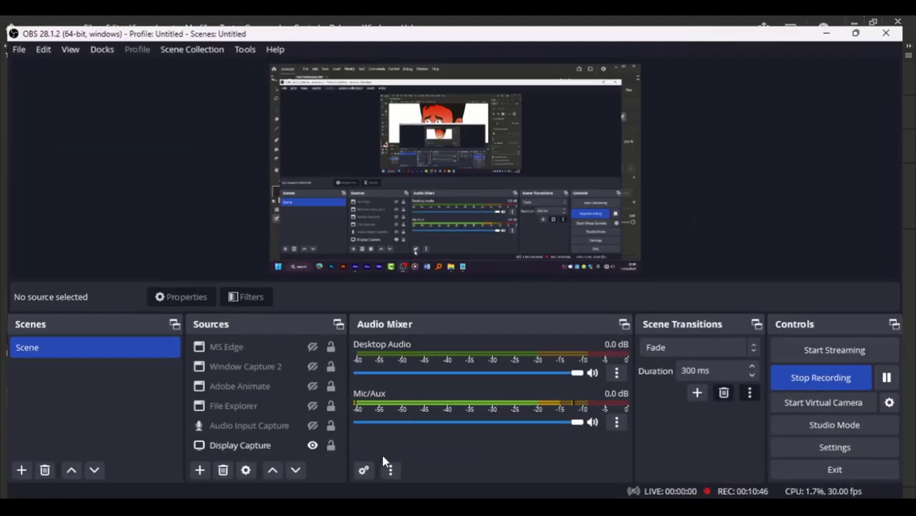
left_click(886, 377)
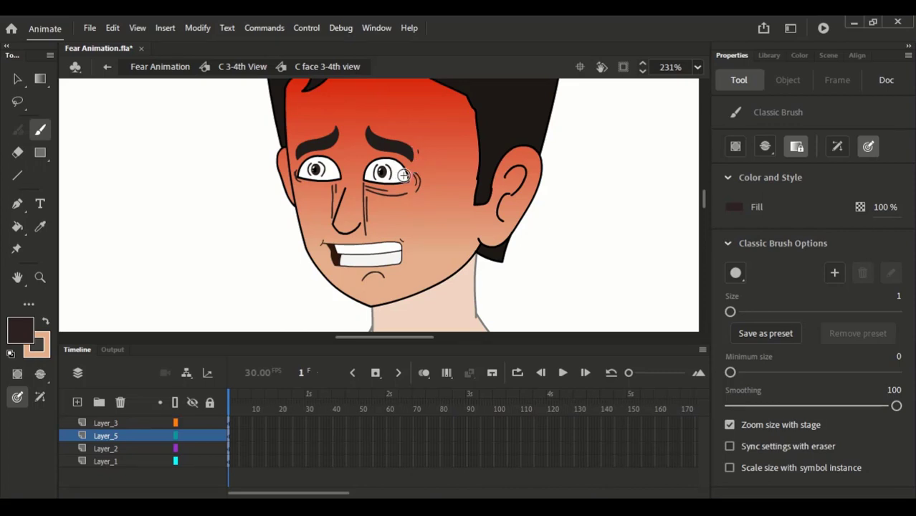
- Leave the face symbol for C 3-4th View and check the finished expression on the body up close and from afar
key("ctrl+minus")
left_click(20, 78)
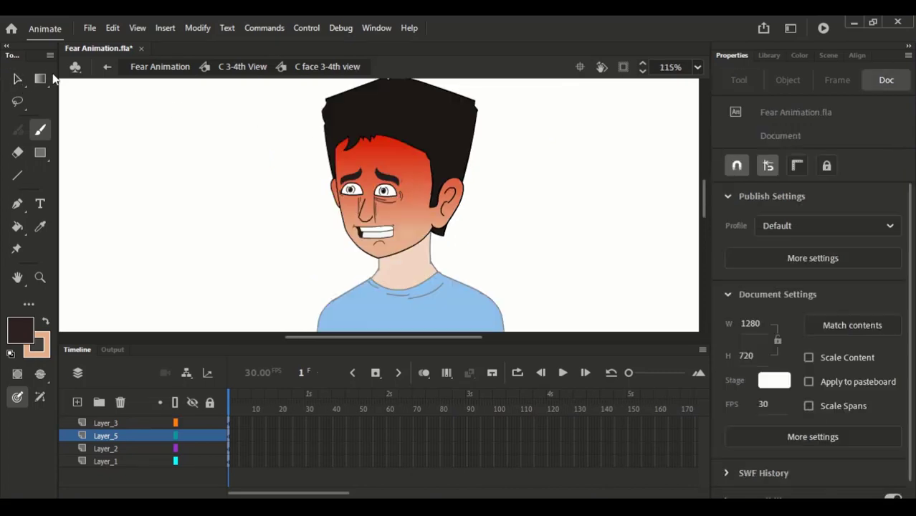
left_click(249, 66)
scroll(295, 246, "down", 2)
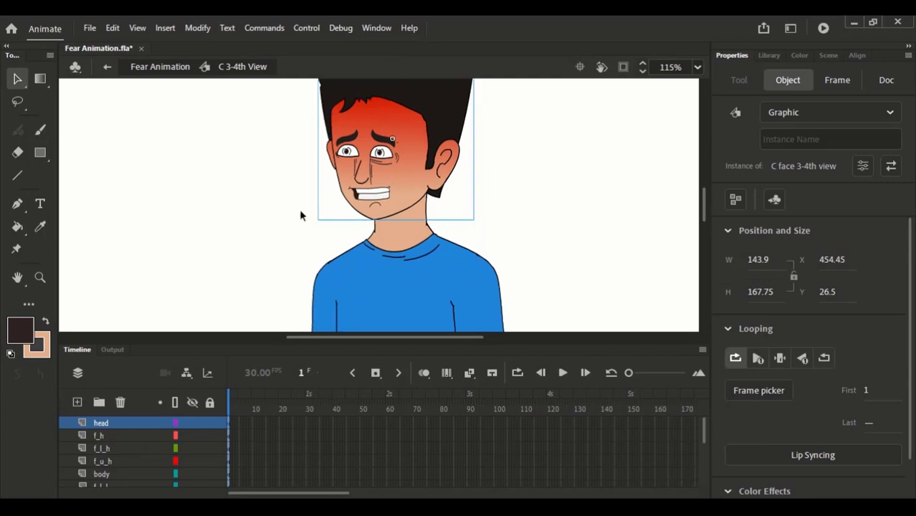
left_click(309, 205)
scroll(404, 201, "up", 3)
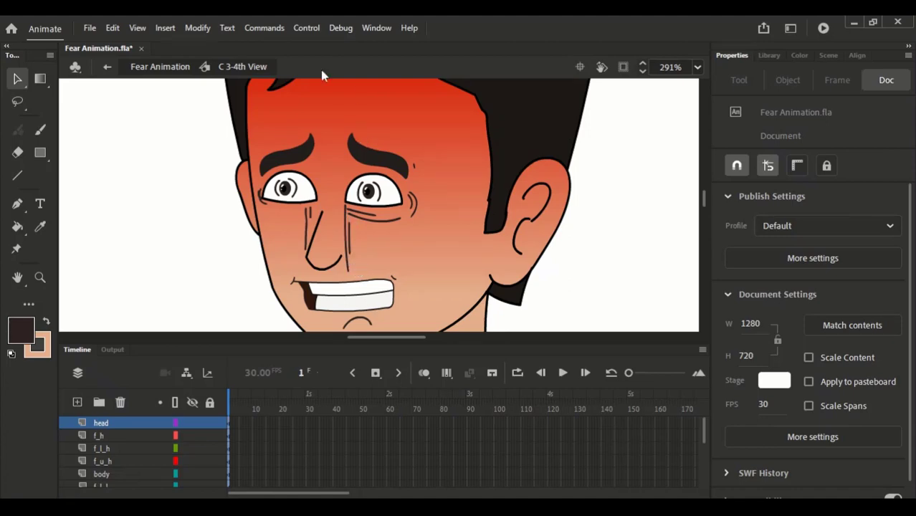
key("ctrl+2")
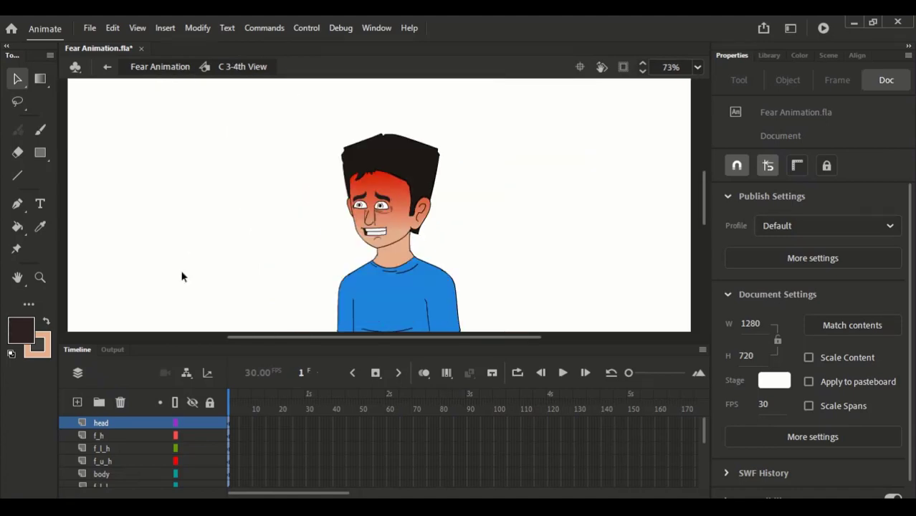
- View the character's body in the main Fear Animation scene and reopen the C 3-4th View symbol
left_click(178, 63)
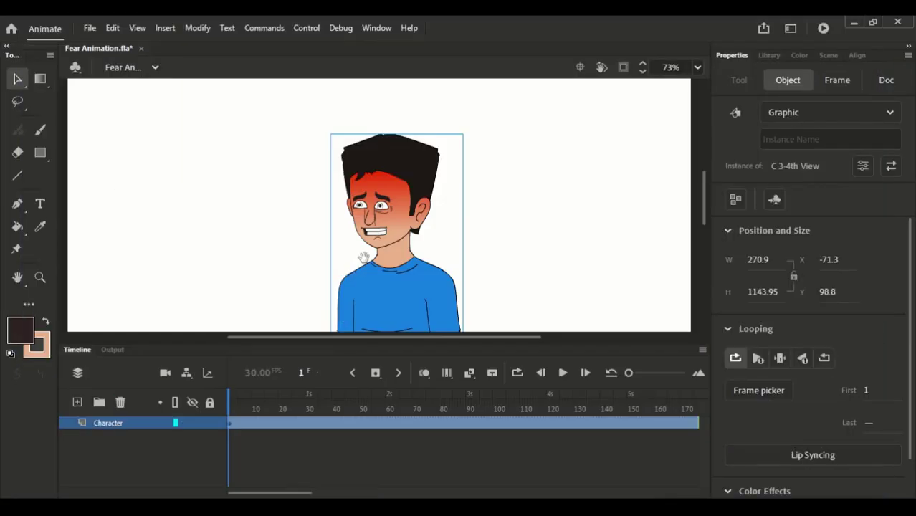
left_click_drag(376, 312, 383, 205)
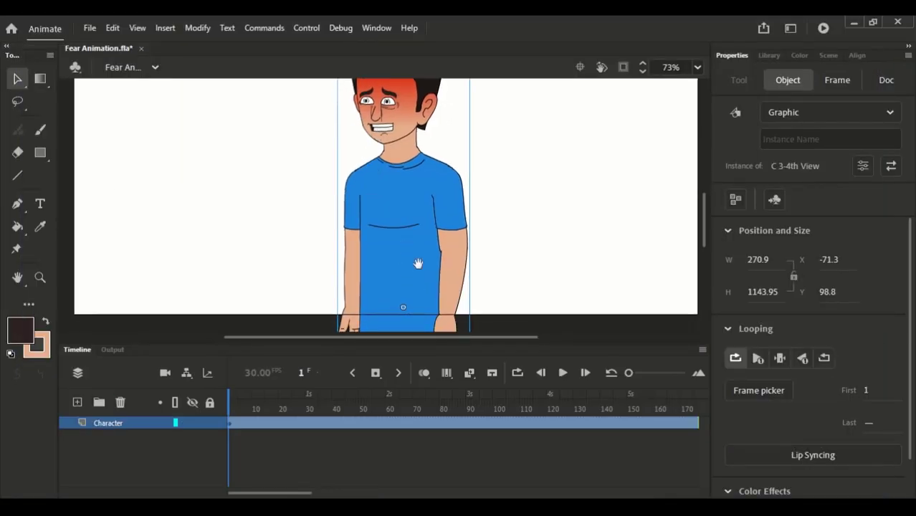
left_click_drag(417, 265, 444, 244)
double_click(452, 225)
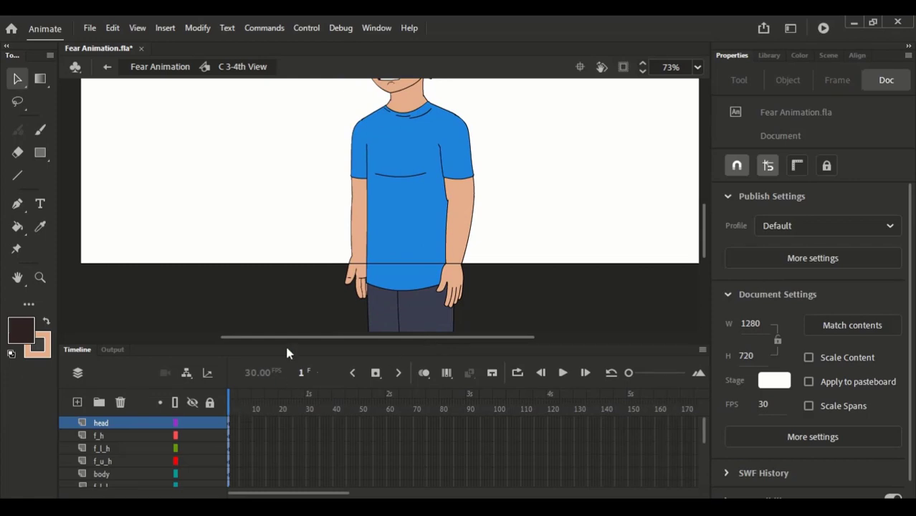
- Extend the frames of all body-part layers, from head to neck, to frame 5
left_click_drag(287, 345, 288, 241)
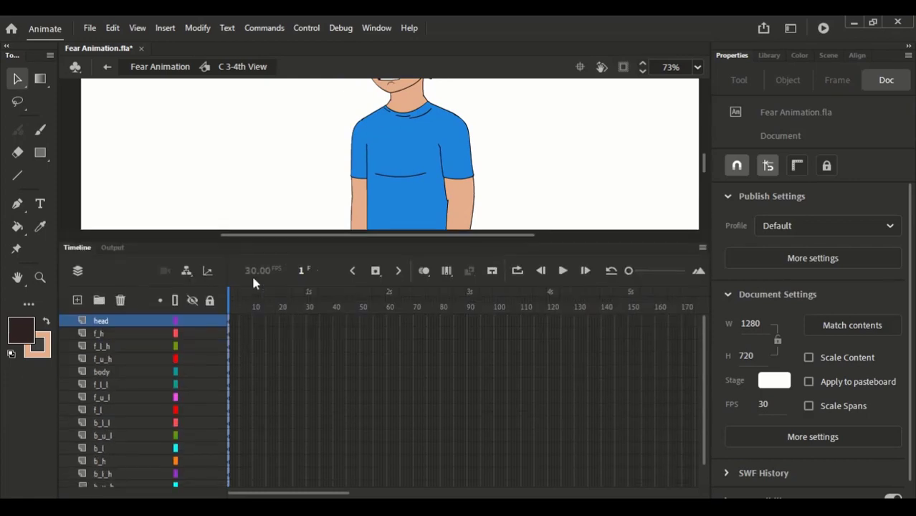
left_click_drag(624, 272, 650, 271)
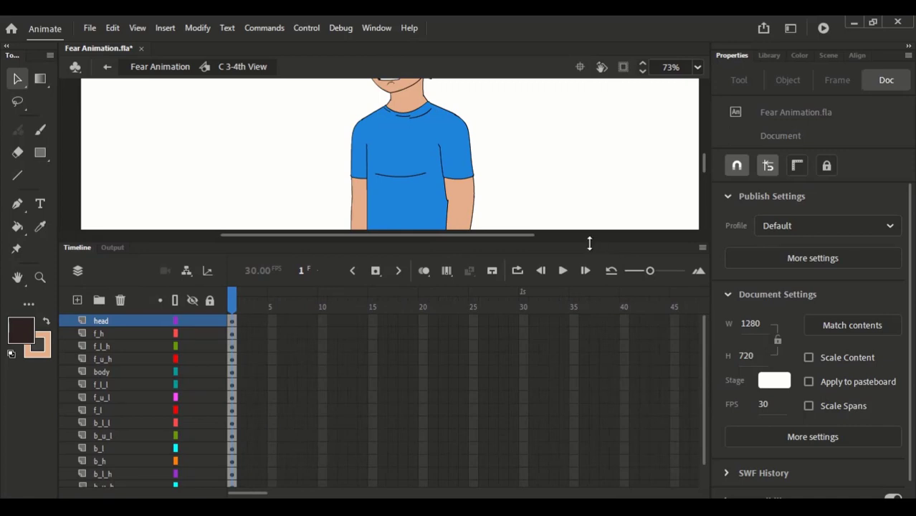
left_click_drag(589, 242, 589, 125)
left_click_drag(272, 204, 271, 383)
key("F5")
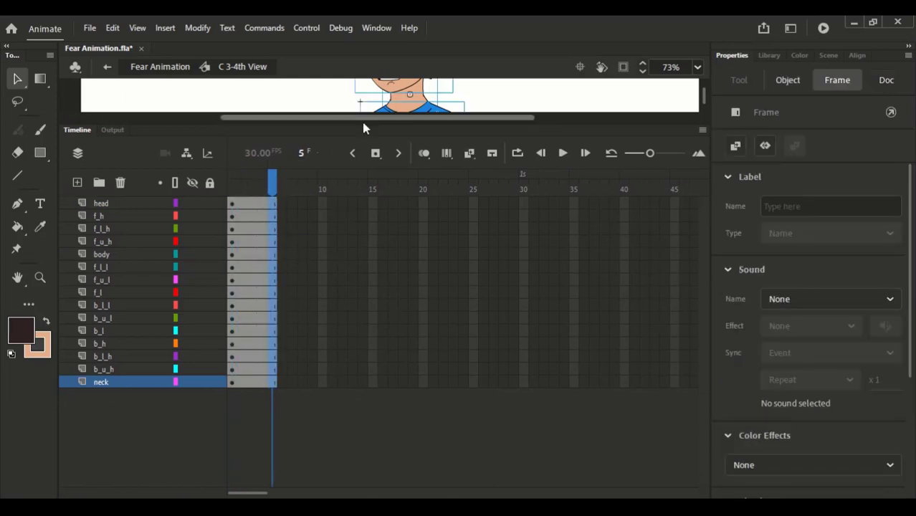
- Enlarge the stage area again and return the playhead to frame 1 with the character's torso and arms in view
left_click_drag(362, 122, 287, 321)
left_click_drag(273, 383, 241, 389)
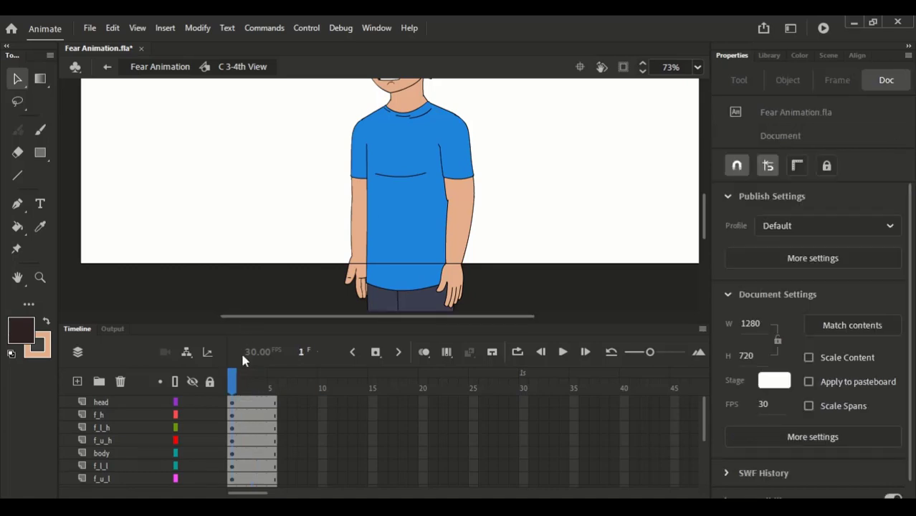
left_click_drag(453, 193, 430, 215)
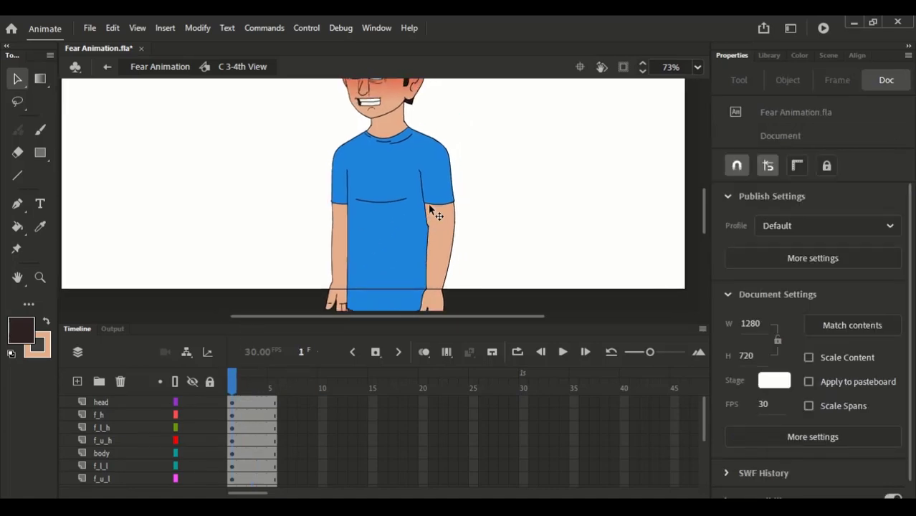
- On frame 1, rotate the front upper arm, forearm and hand together slightly away from the torso, pivoting at the shoulder
key("ctrl+s")
left_click(439, 204)
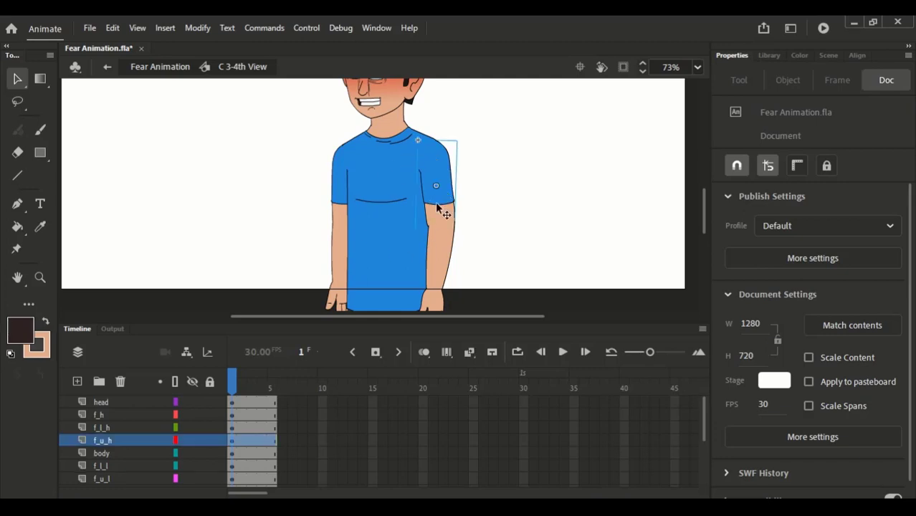
left_click(437, 255)
left_click(434, 296)
key("q")
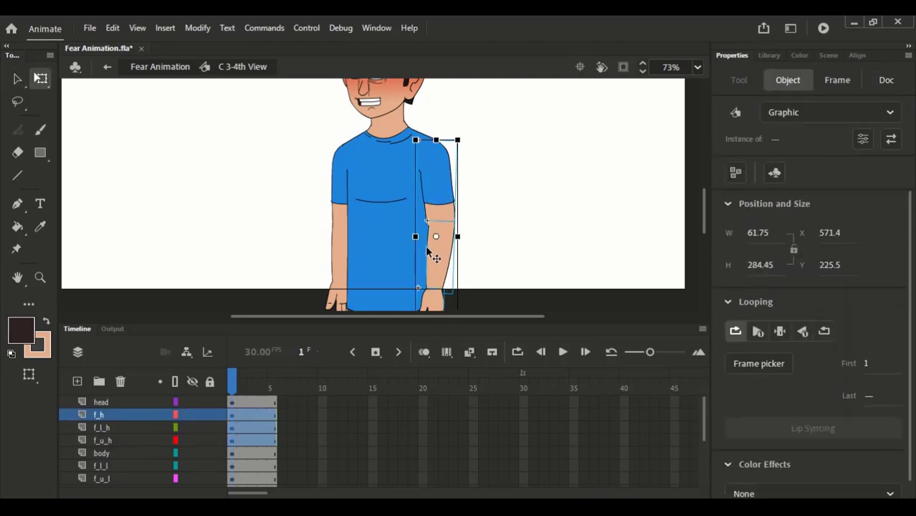
scroll(423, 247, "down", 2)
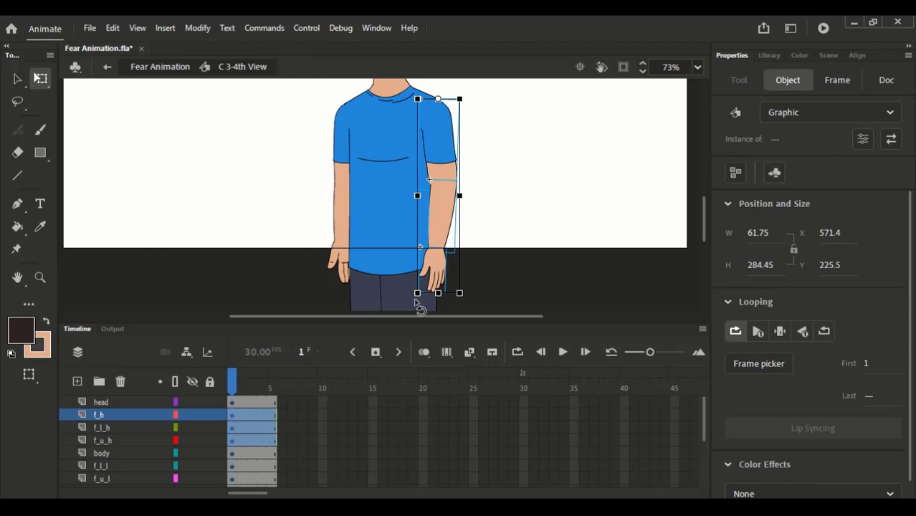
left_click_drag(420, 303, 436, 316)
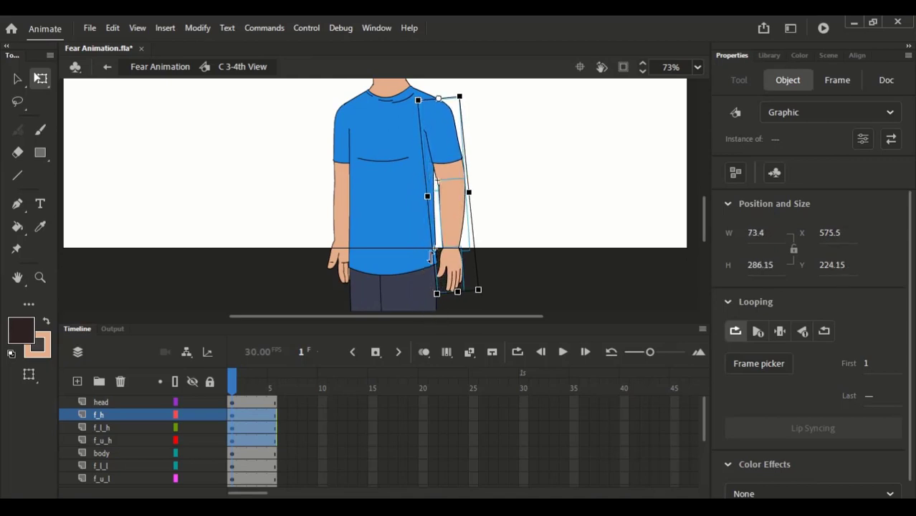
- Rotate the whole back arm on frame 1 slightly inward behind the torso and nudge it to fit the shoulder
left_click(337, 264)
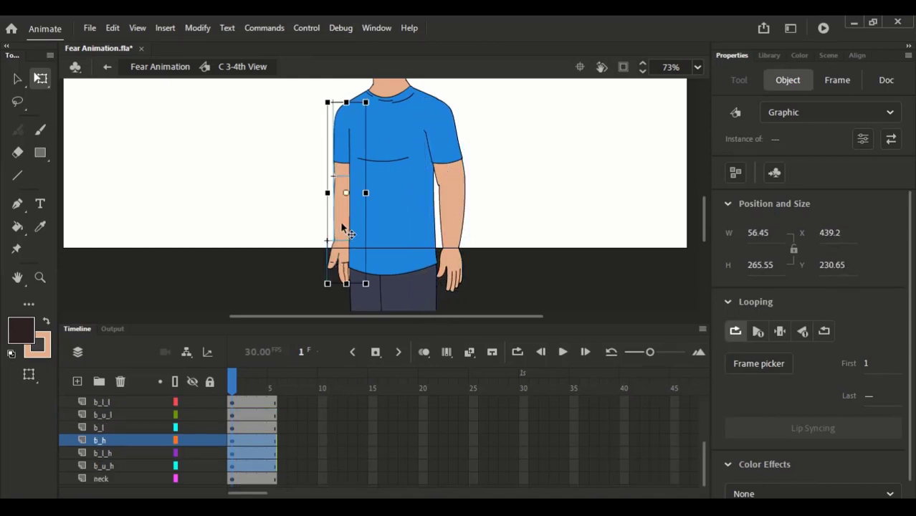
mouse_move(329, 290)
left_mouse_down()
mouse_move(347, 304)
mouse_move(343, 285)
left_mouse_up()
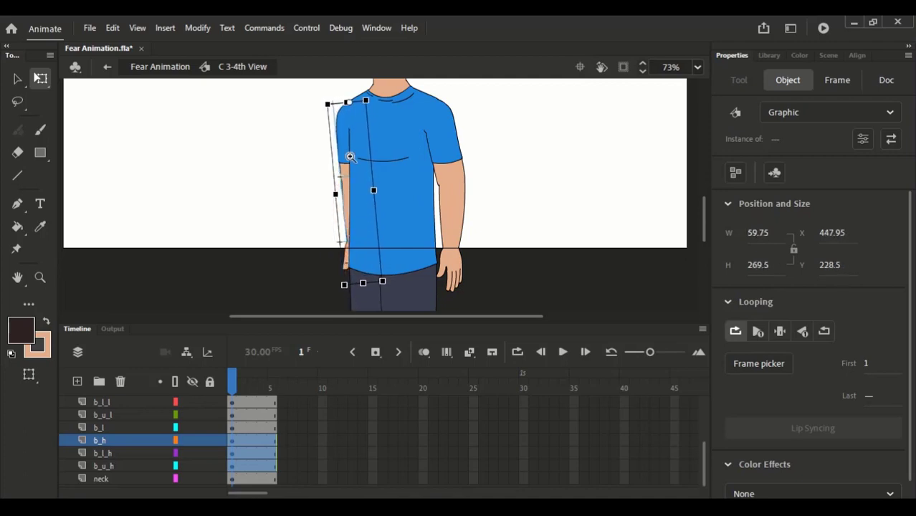
scroll(388, 186, "up", 5)
left_click_drag(313, 216, 314, 224)
scroll(347, 256, "down", 5)
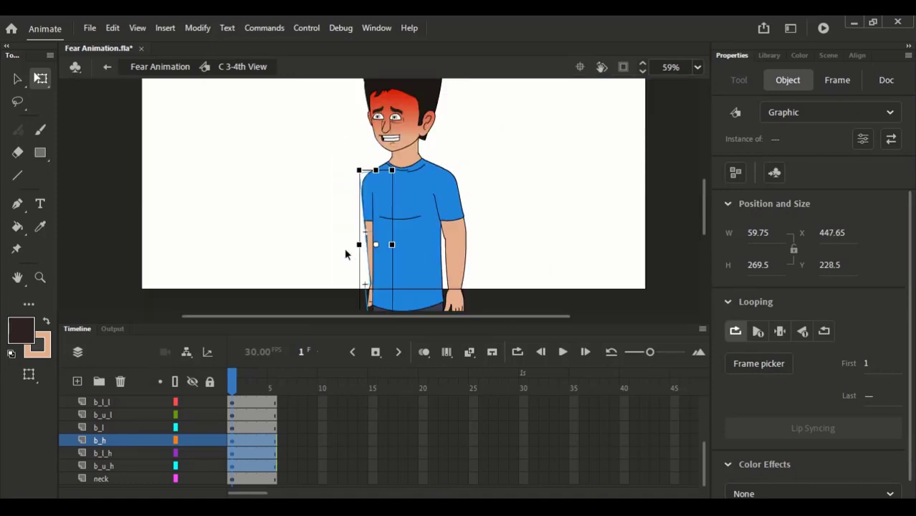
left_click(495, 132)
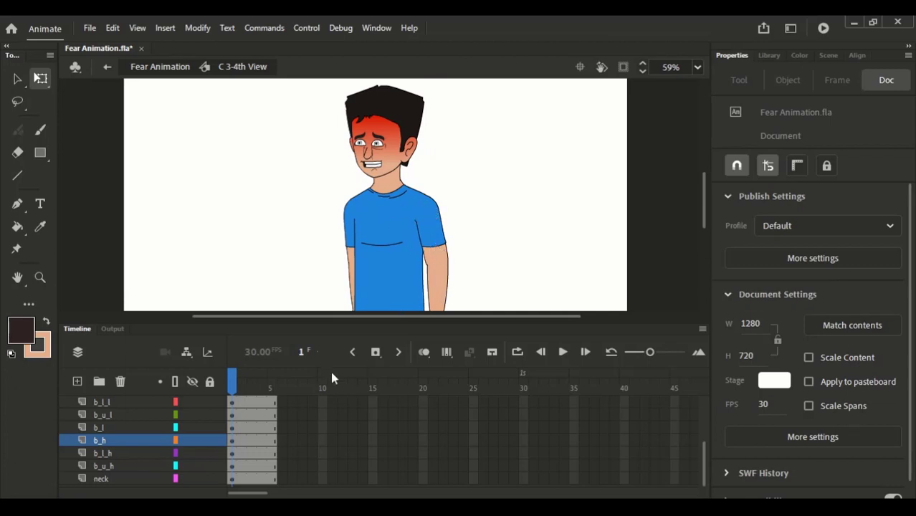
- Insert keyframes at frame 3 on all body-part layers, from head to neck
left_click_drag(329, 322, 337, 149)
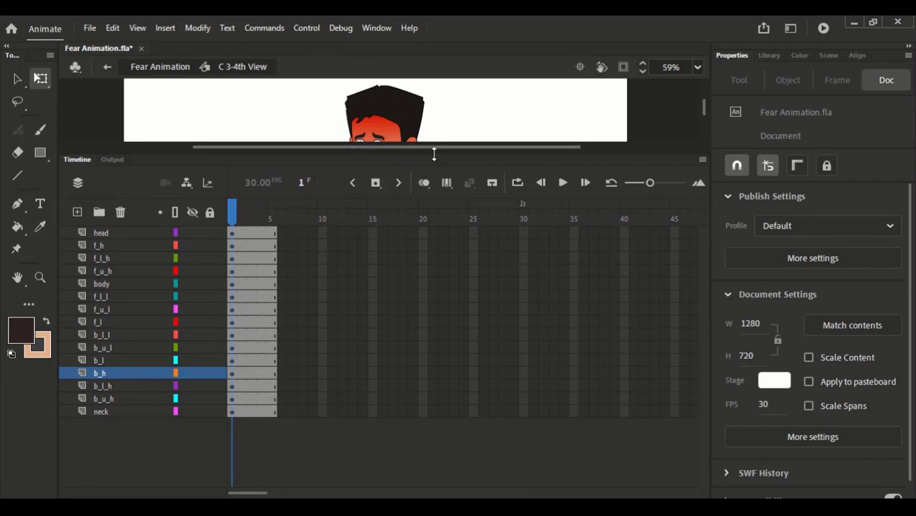
mouse_move(434, 153)
left_mouse_down()
mouse_move(435, 269)
mouse_move(430, 141)
left_mouse_up()
left_click(261, 204)
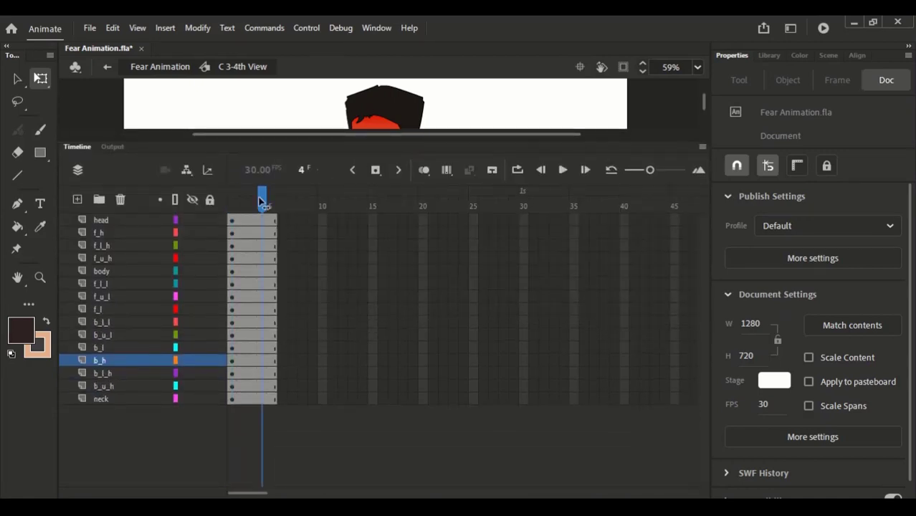
left_click_drag(260, 202, 247, 415)
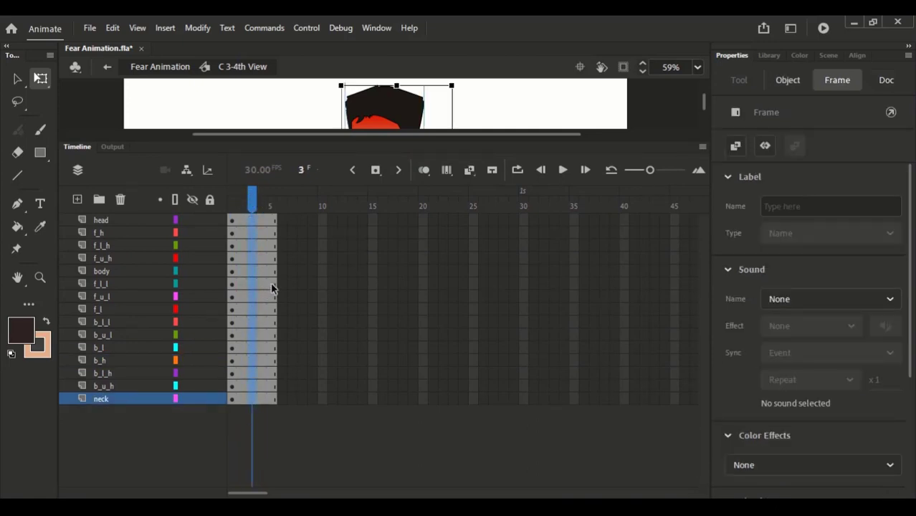
left_click_drag(399, 143, 410, 308)
left_click(349, 200)
left_click_drag(407, 246, 407, 203)
left_click_drag(369, 141, 455, 280)
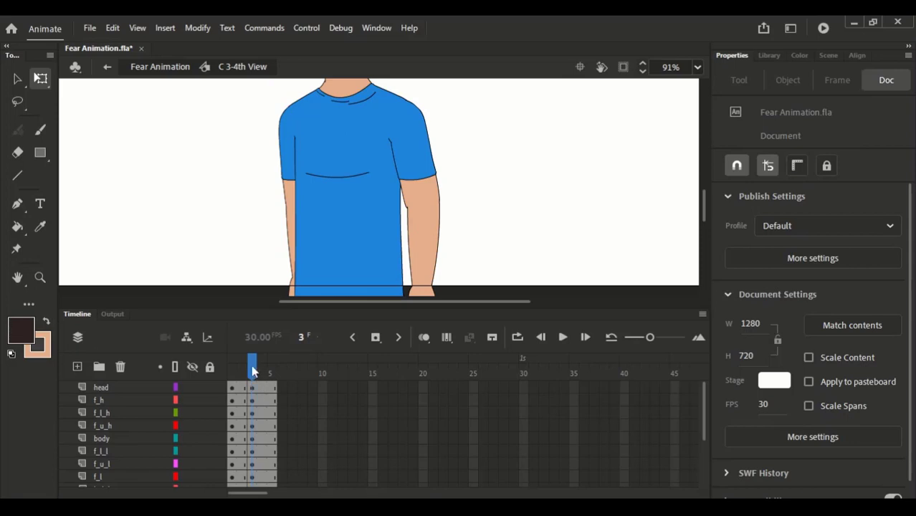
left_click_drag(252, 368, 263, 370)
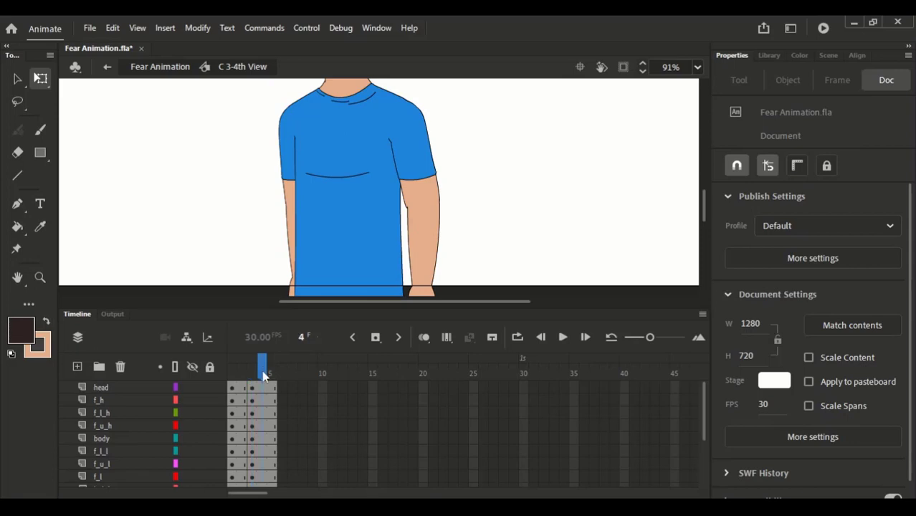
left_click_drag(425, 240, 432, 205)
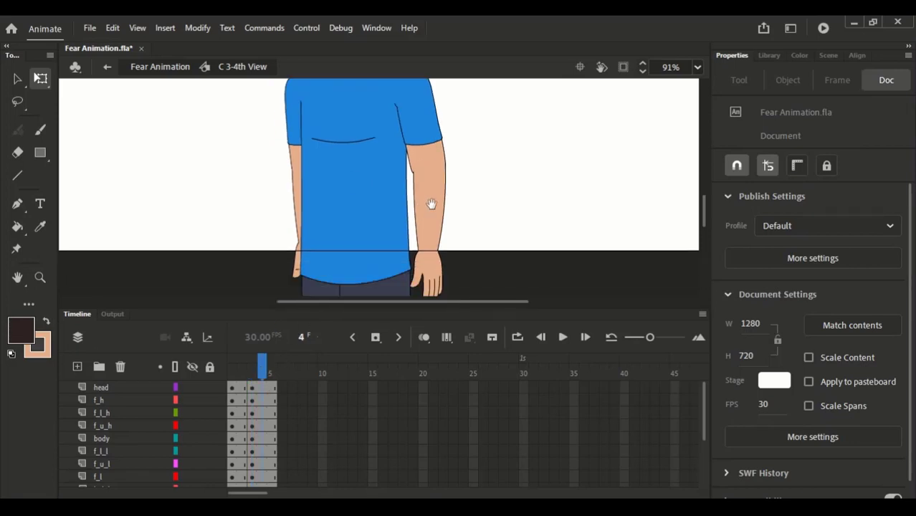
left_click(253, 370)
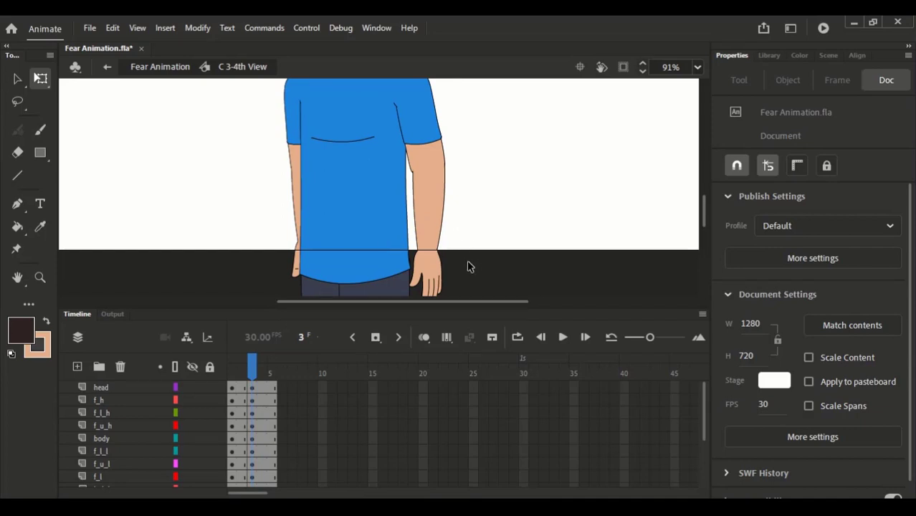
left_click(423, 184)
left_click_drag(423, 184, 405, 87)
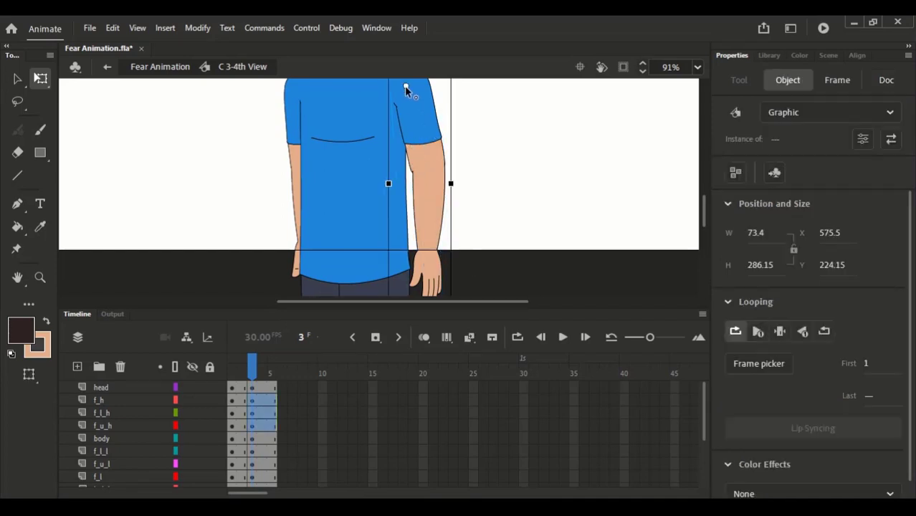
scroll(406, 87, "up", 5)
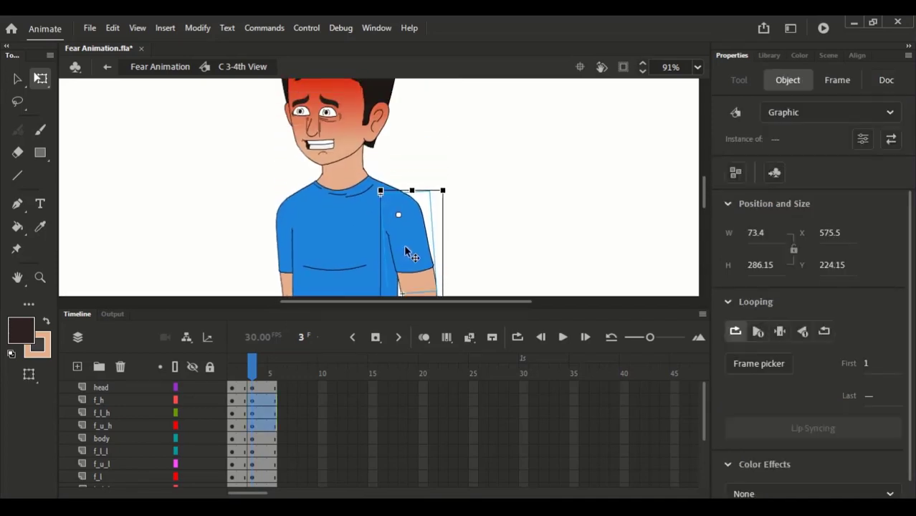
- Skew the entire character slightly to the right on frame 3
key("ctrl+a")
left_click_drag(356, 180, 371, 264)
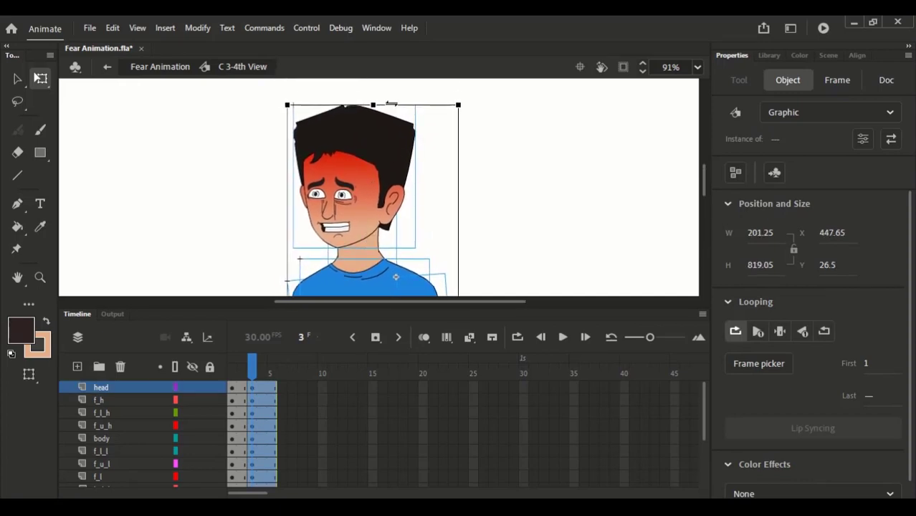
left_click_drag(392, 104, 394, 105)
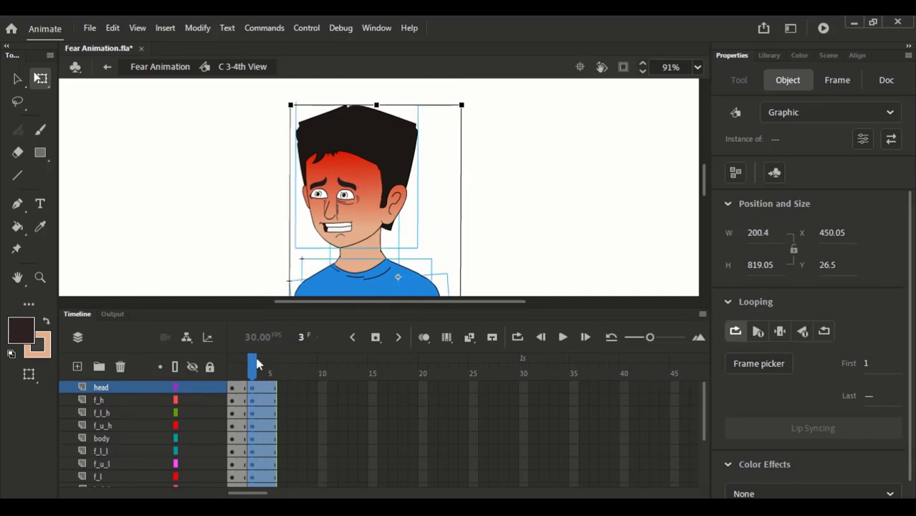
mouse_move(254, 360)
left_mouse_down()
mouse_move(243, 362)
mouse_move(251, 364)
left_mouse_up()
key("Escape")
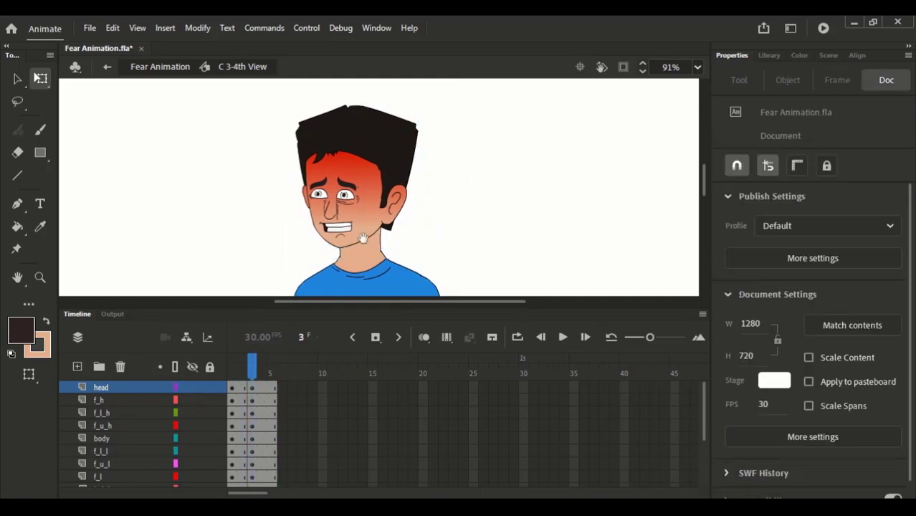
- Place the front arm's pivot at the shoulder on frame 3 and rotate the whole arm slightly inward toward the torso
left_click_drag(363, 240, 357, 109)
left_click_drag(382, 209, 378, 114)
mouse_move(251, 363)
left_mouse_down()
mouse_move(242, 364)
mouse_move(254, 366)
left_mouse_up()
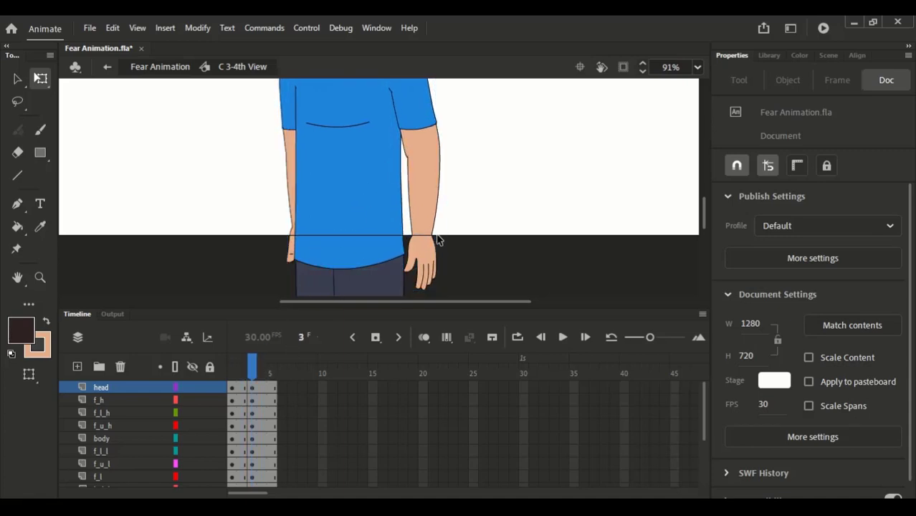
left_click_drag(448, 256, 410, 125)
left_click_drag(417, 169, 404, 70)
left_click_drag(414, 135, 416, 202)
scroll(402, 263, "down", 3)
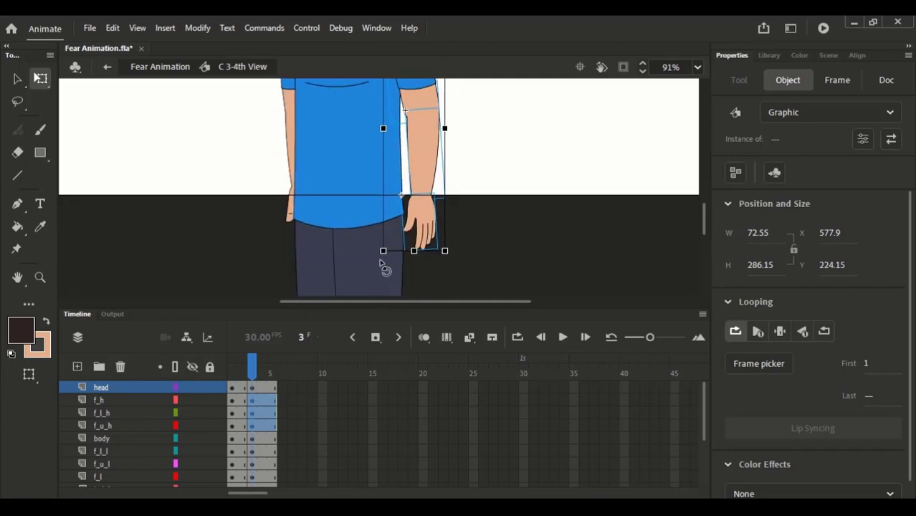
left_click_drag(382, 264, 373, 261)
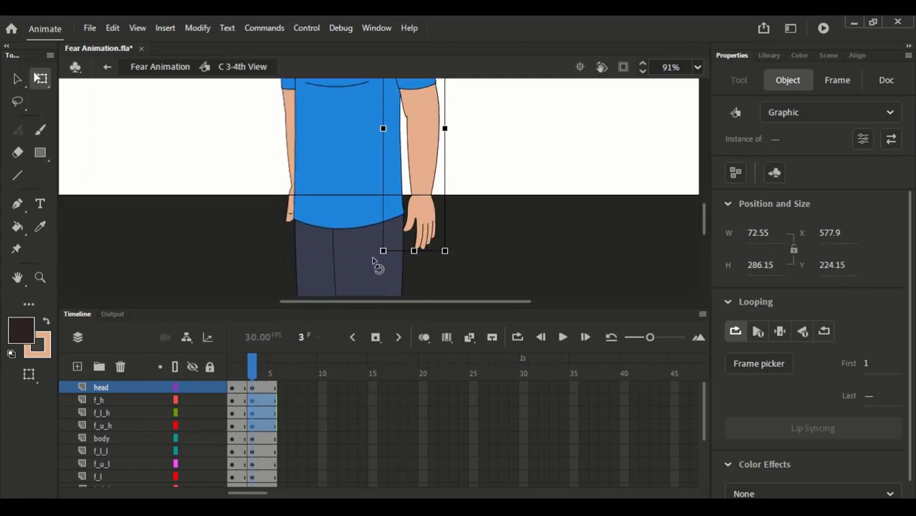
mouse_move(357, 209)
left_mouse_down()
mouse_move(420, 287)
mouse_move(355, 214)
left_mouse_up()
key("ctrl+minus")
key("ctrl+minus")
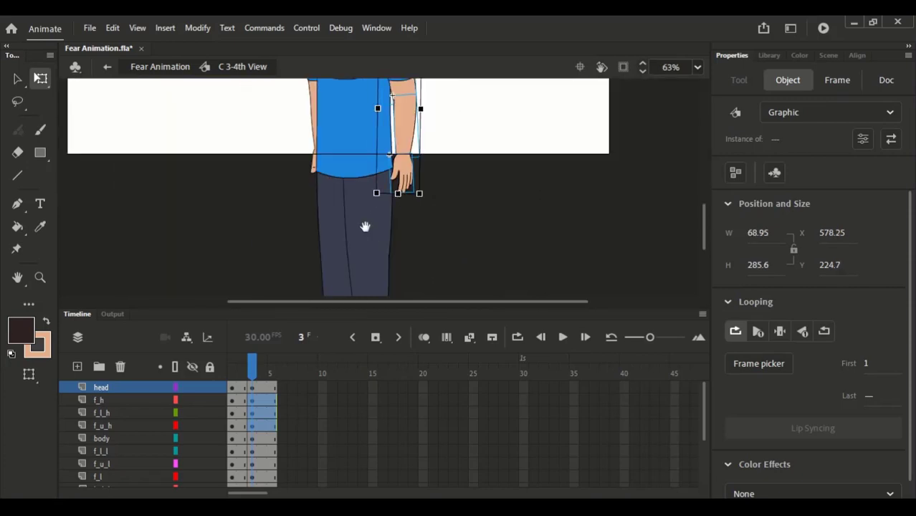
- Rotate the whole back arm on frame 3 slightly outward around its shoulder and nudge it down to fit the shoulder outline
left_click_drag(365, 174, 375, 280)
left_click_drag(290, 156, 324, 264)
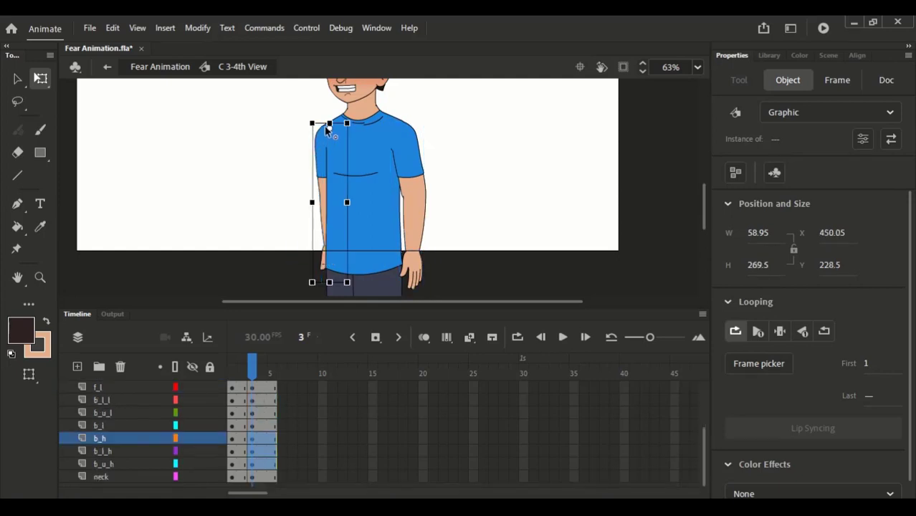
key("ctrl+equal")
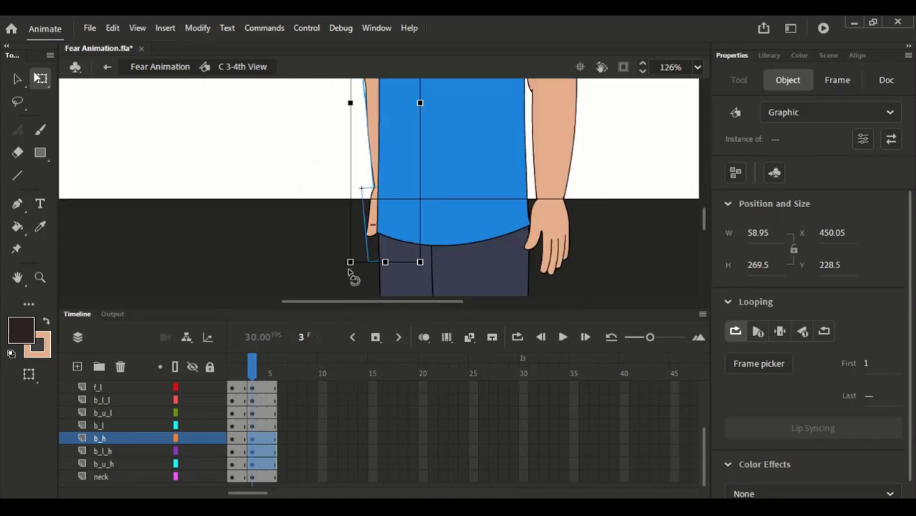
left_click_drag(349, 272, 341, 270)
key("space")
left_click_drag(311, 129, 290, 288)
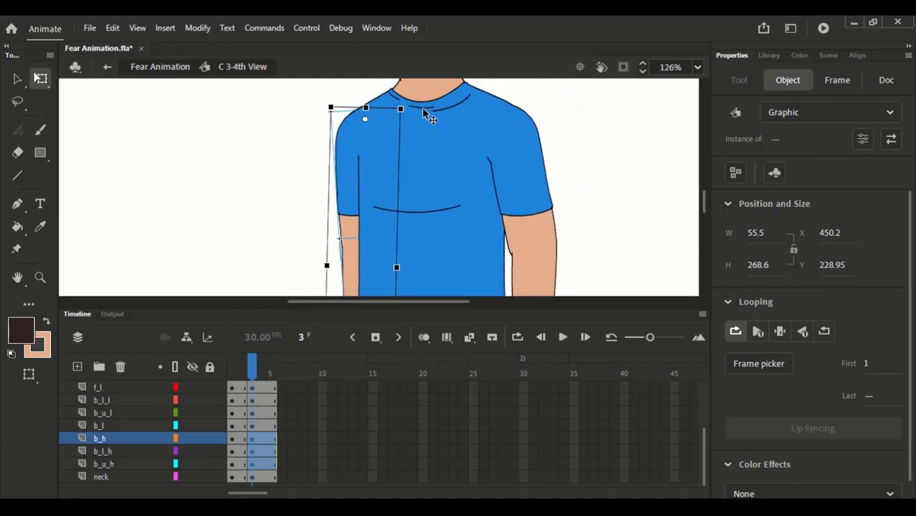
scroll(362, 112, "up", 5)
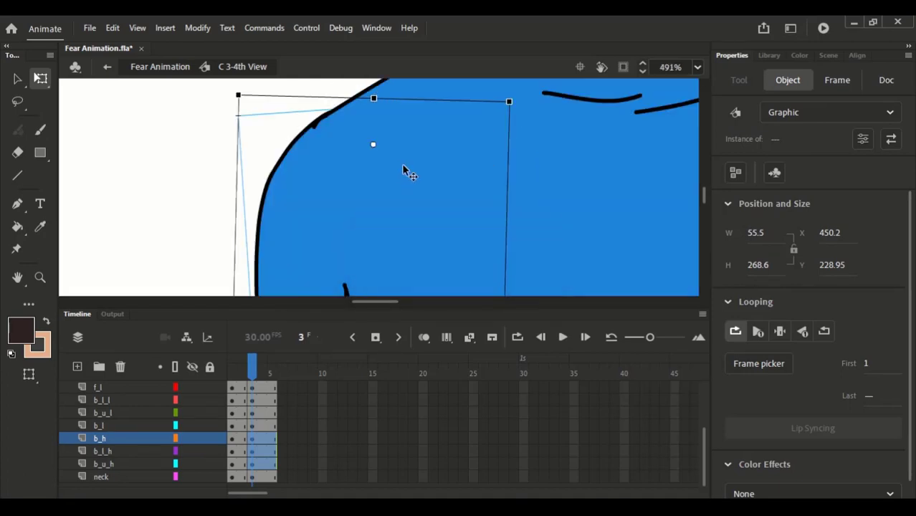
left_click_drag(407, 171, 408, 171)
left_click(697, 66)
left_click(704, 90)
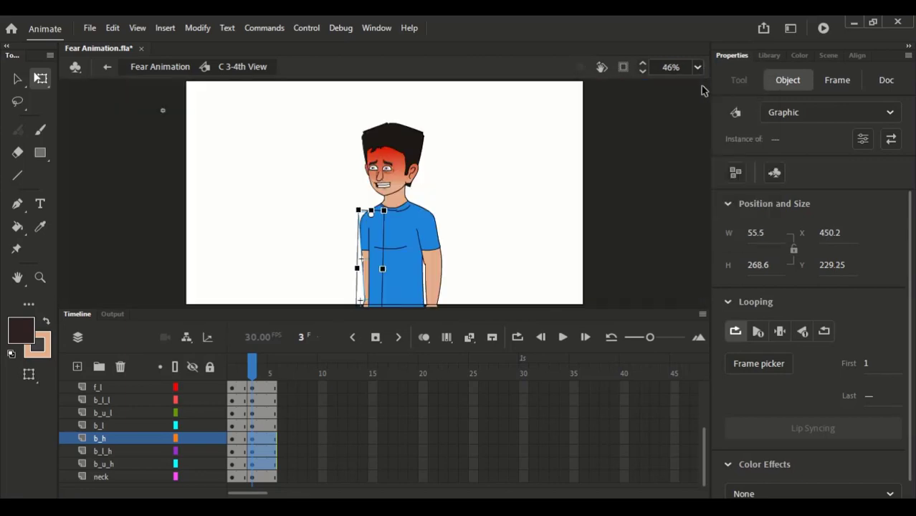
- Deselect the arm and scrub through the frames up to frame 5 to preview the body movement
left_click(19, 79)
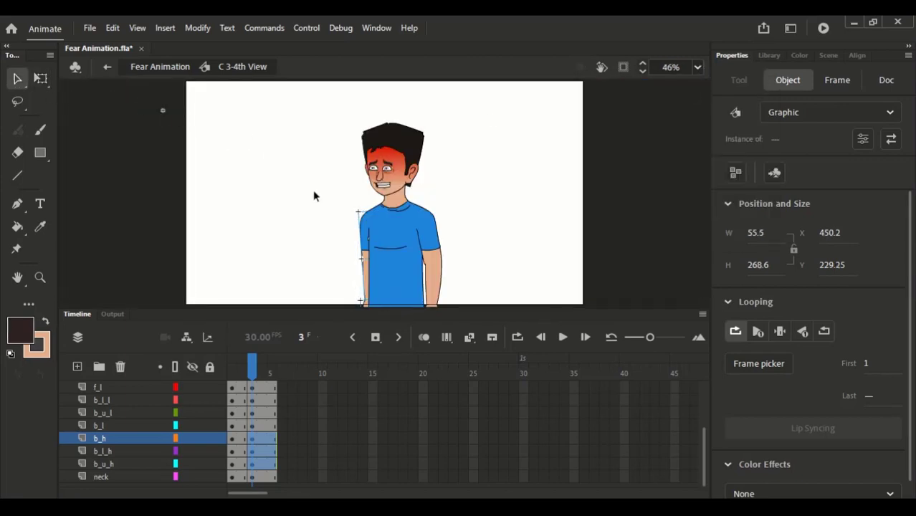
left_click(315, 210)
mouse_move(264, 371)
left_mouse_down()
mouse_move(242, 371)
mouse_move(272, 371)
left_mouse_up()
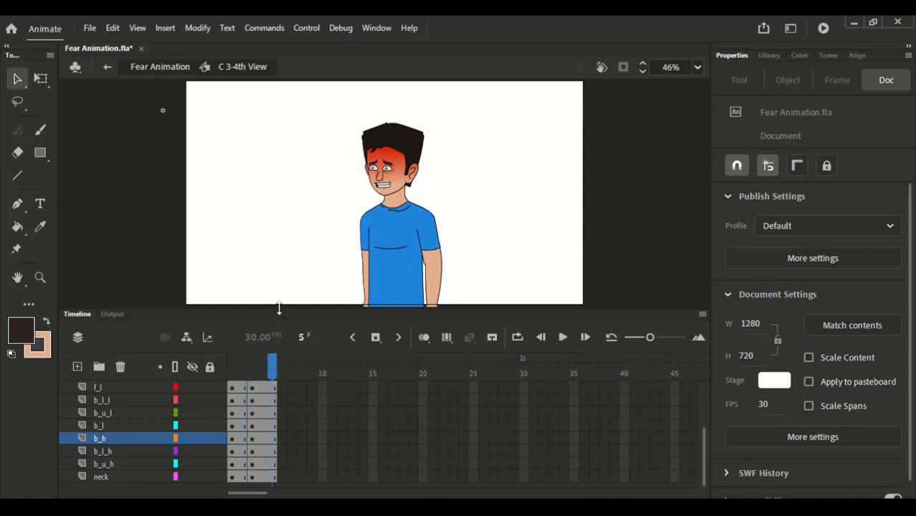
- Copy the frame 1 keyframes of all layers, from head to neck, to frame 5
left_click_drag(279, 308, 303, 144)
left_click(231, 222)
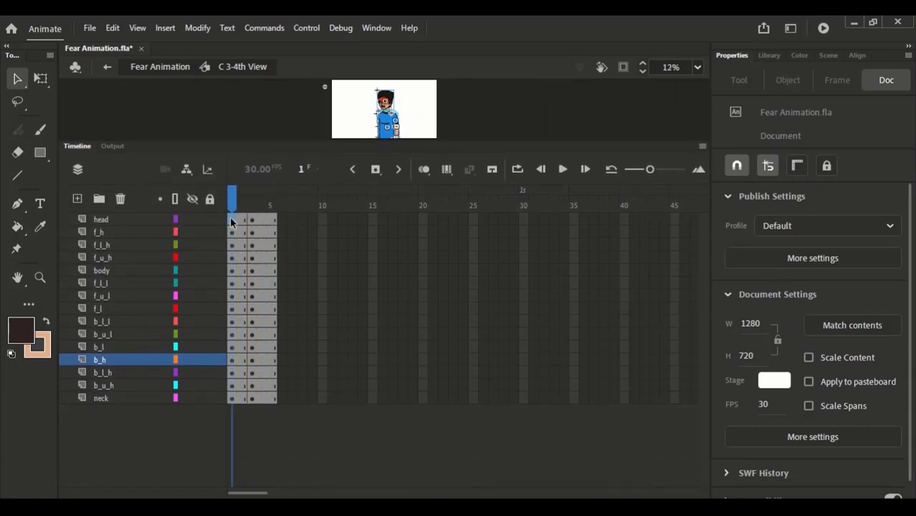
left_click(231, 400)
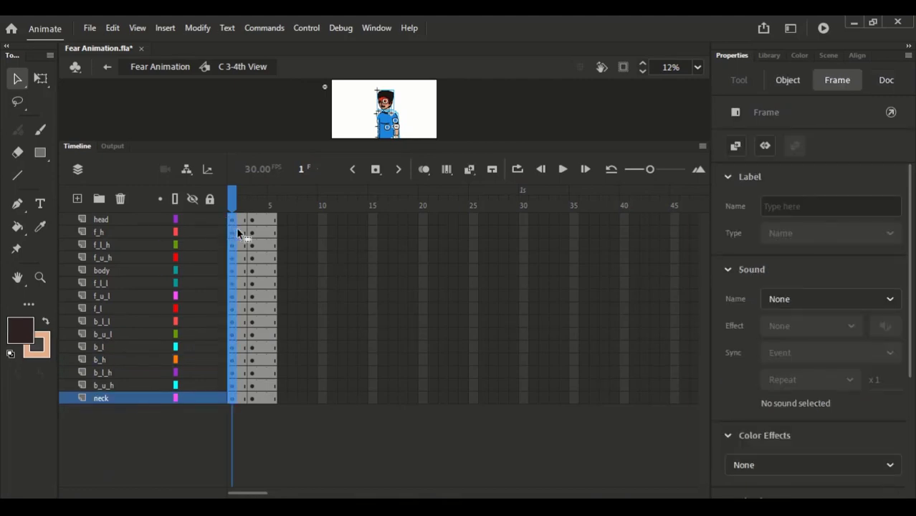
left_click_drag(237, 229, 271, 402)
left_click(273, 205)
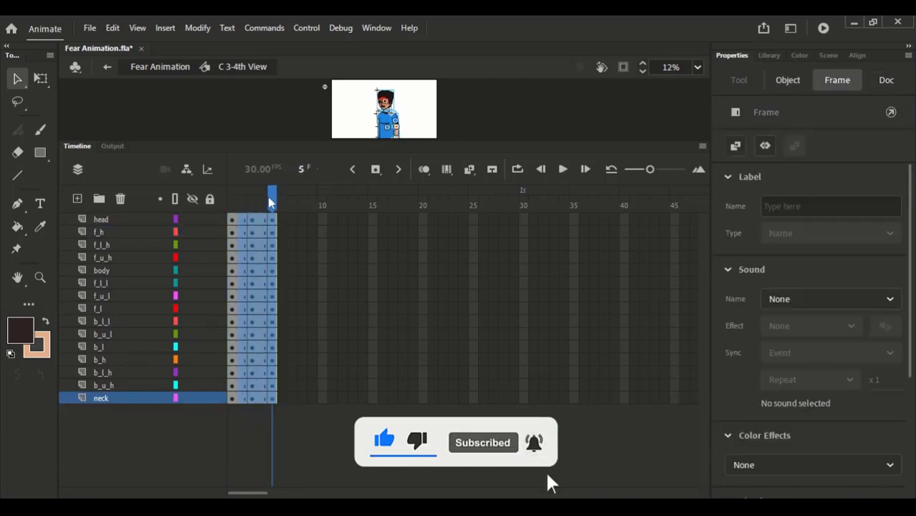
mouse_move(271, 203)
left_mouse_down()
mouse_move(232, 204)
mouse_move(280, 208)
left_mouse_up()
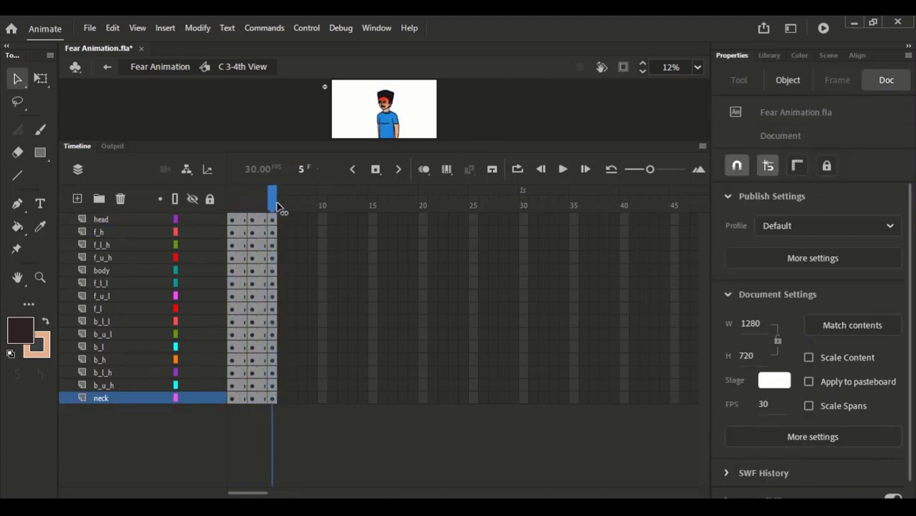
- Inspect the layer frames inside the face symbol and compare them with the body symbol's timeline at frame 5
left_click_drag(371, 140, 371, 313)
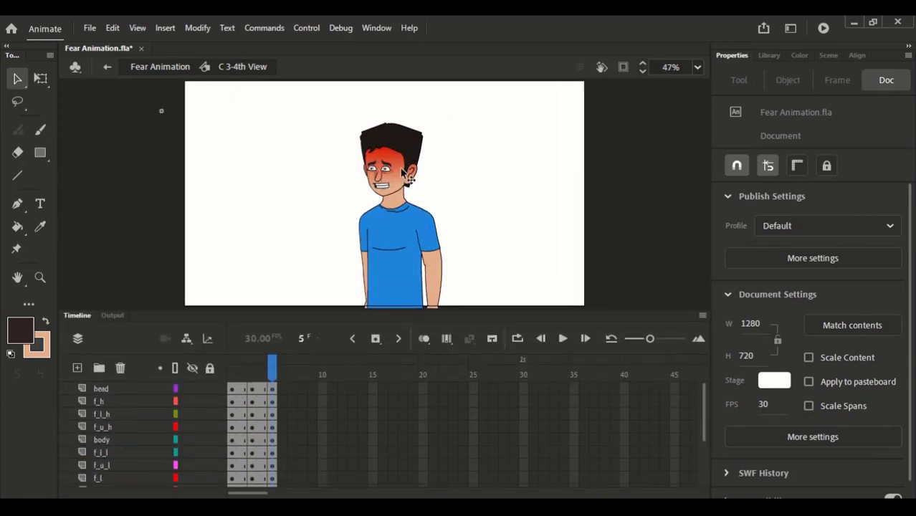
left_click(391, 172)
double_click(390, 172)
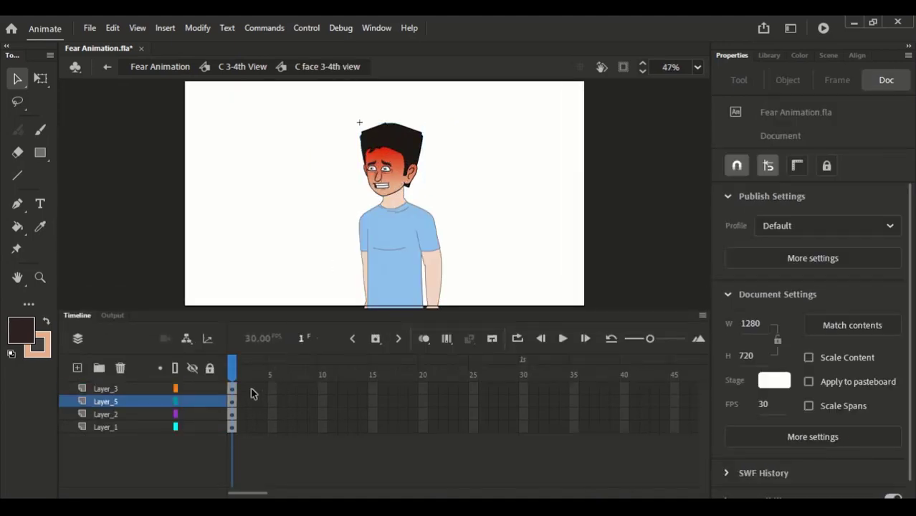
left_click_drag(251, 393, 376, 429)
left_click(300, 100)
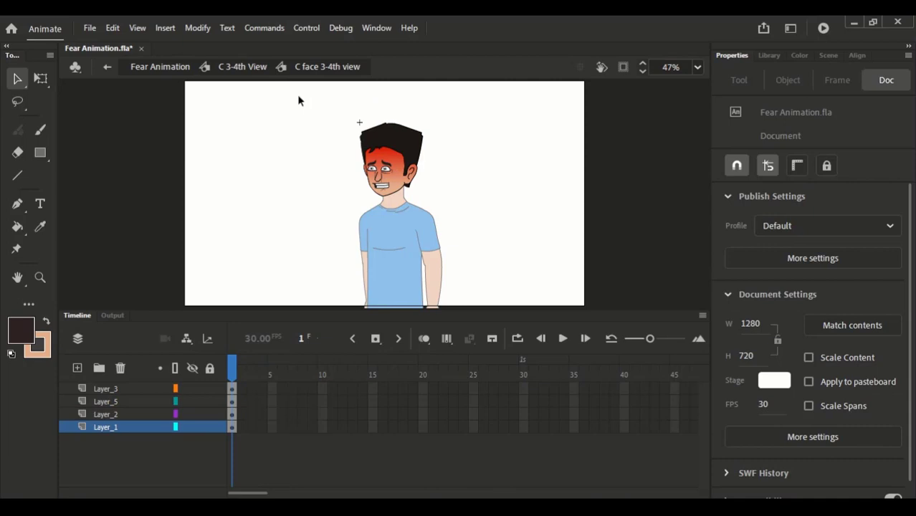
left_click(261, 68)
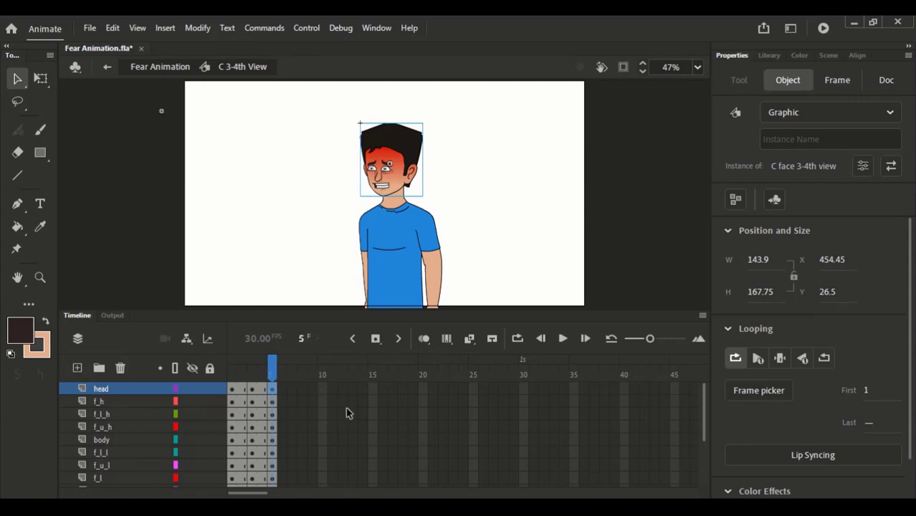
left_click(273, 378)
left_click(302, 342)
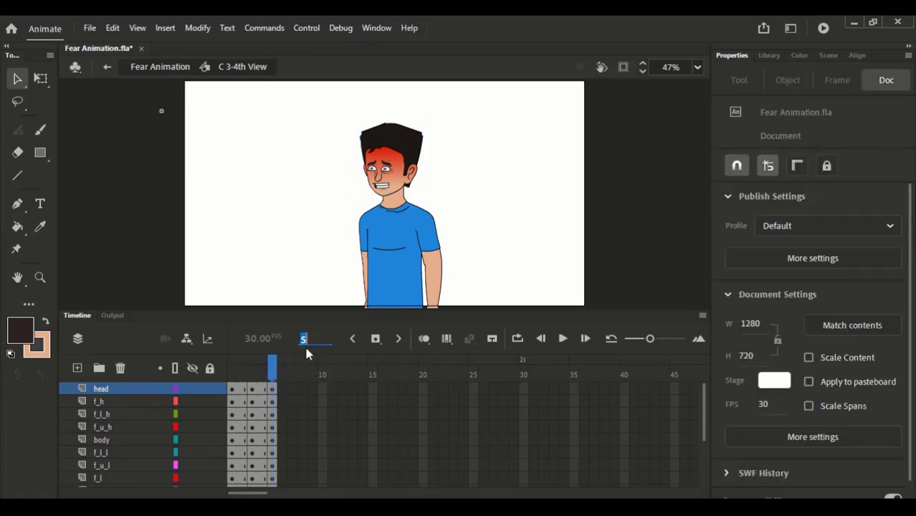
left_click(407, 151)
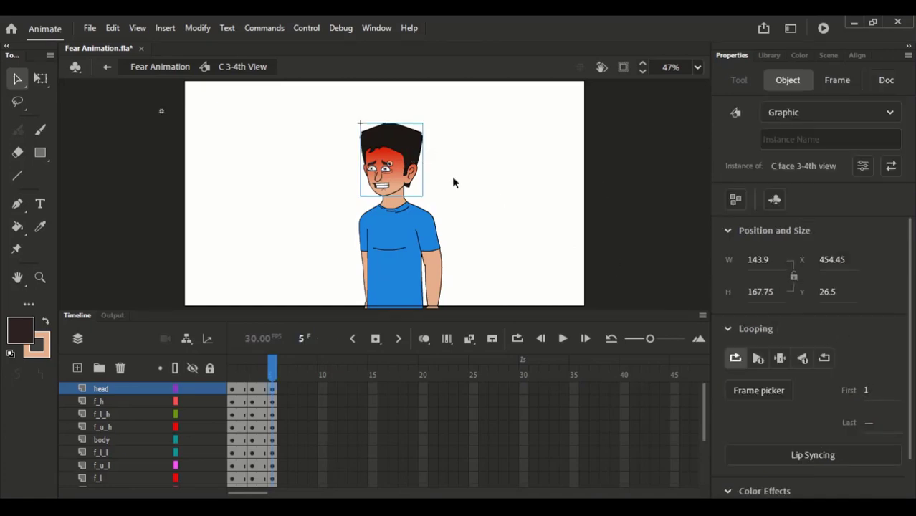
double_click(407, 184)
left_click_drag(252, 393, 348, 425)
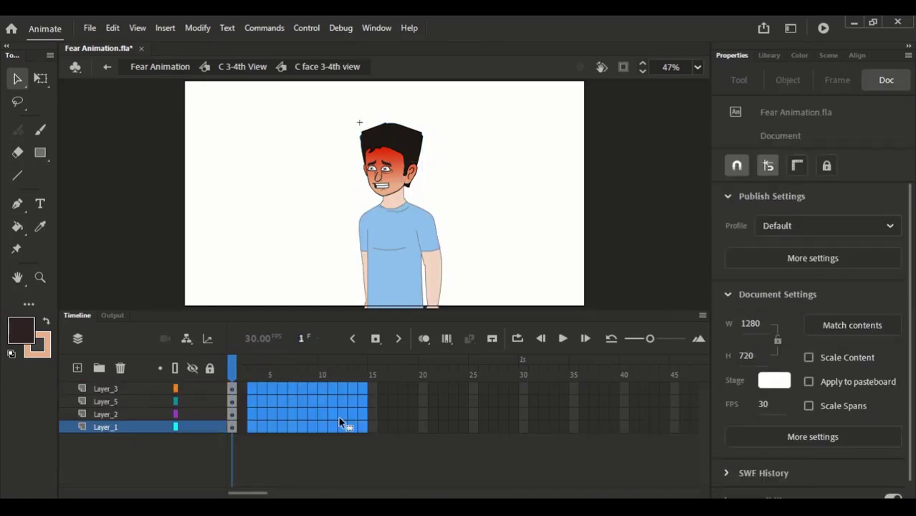
left_click(243, 67)
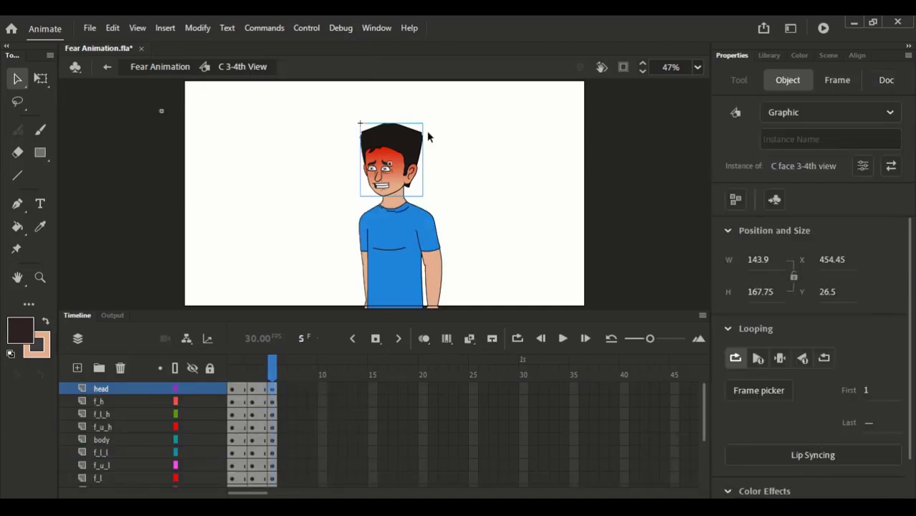
left_click(275, 389)
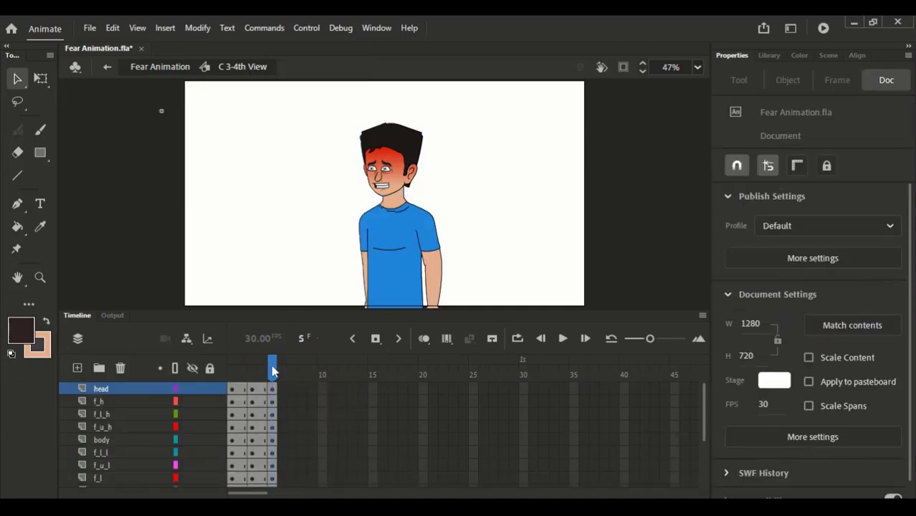
left_click(410, 169)
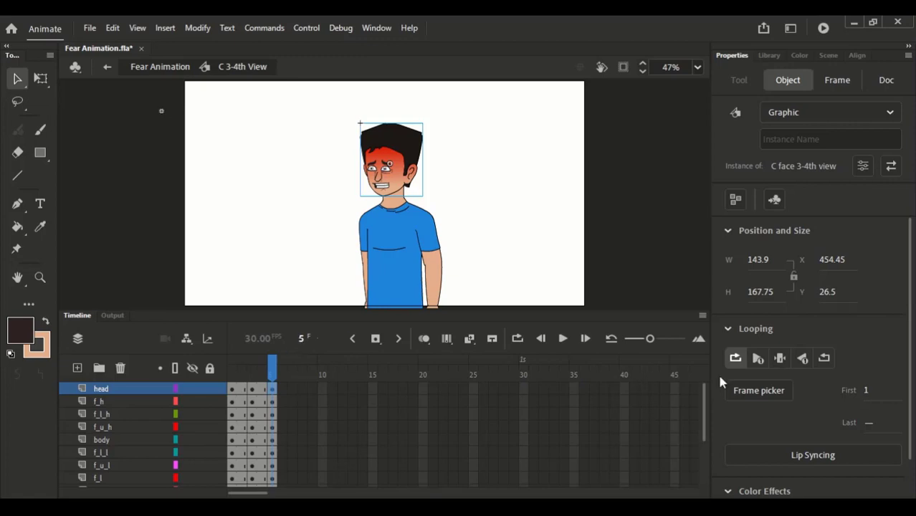
- Create classic tweens across frames 1 to 5 on all layers, from head to neck
left_click_drag(263, 377, 212, 375)
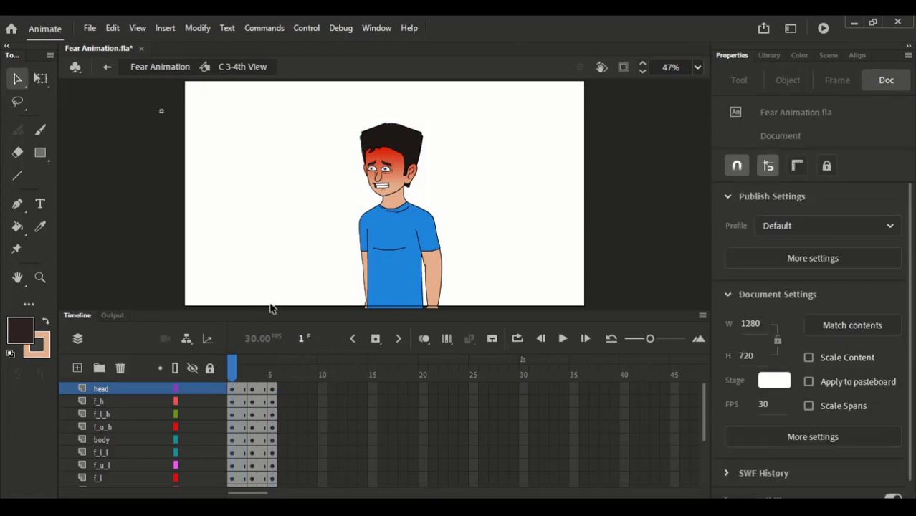
left_click_drag(271, 310, 271, 149)
left_click_drag(242, 226, 273, 404)
left_click(469, 176)
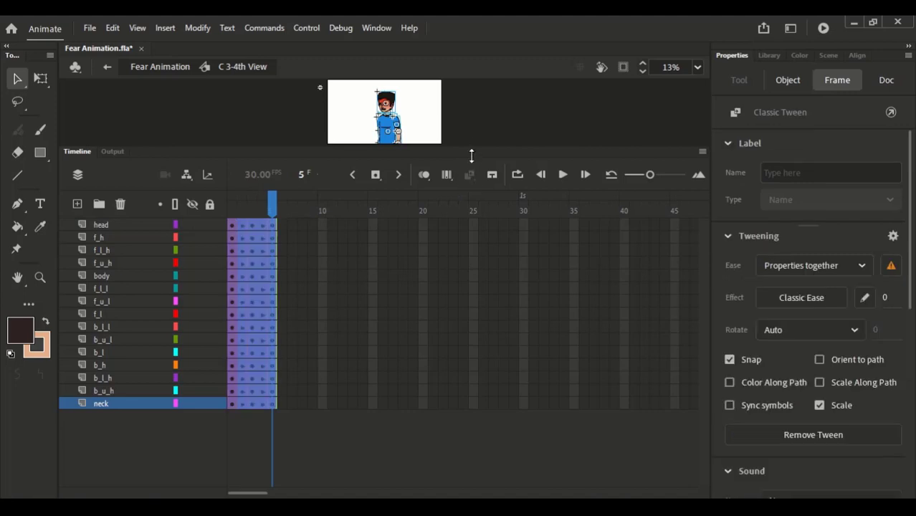
- Enlarge the stage view and preview the tweened body movement in a loop over frames 1 to 5
left_click_drag(471, 156, 472, 342)
mouse_move(273, 394)
left_mouse_down()
mouse_move(232, 394)
mouse_move(276, 388)
left_mouse_up()
left_click(517, 367)
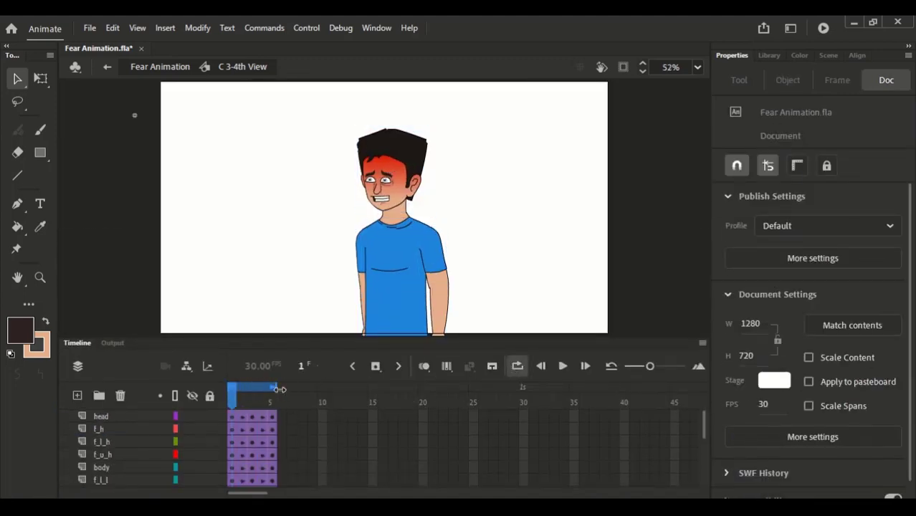
key("Return")
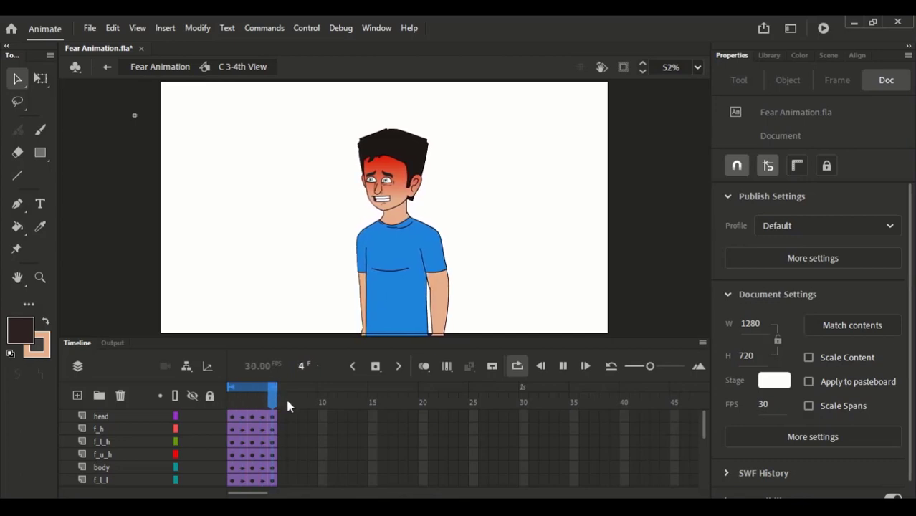
left_click(516, 366)
- Remove the in-between frame from both tween spans on all layers, shortening the tremble to three frames
left_click(233, 403)
left_click(231, 402)
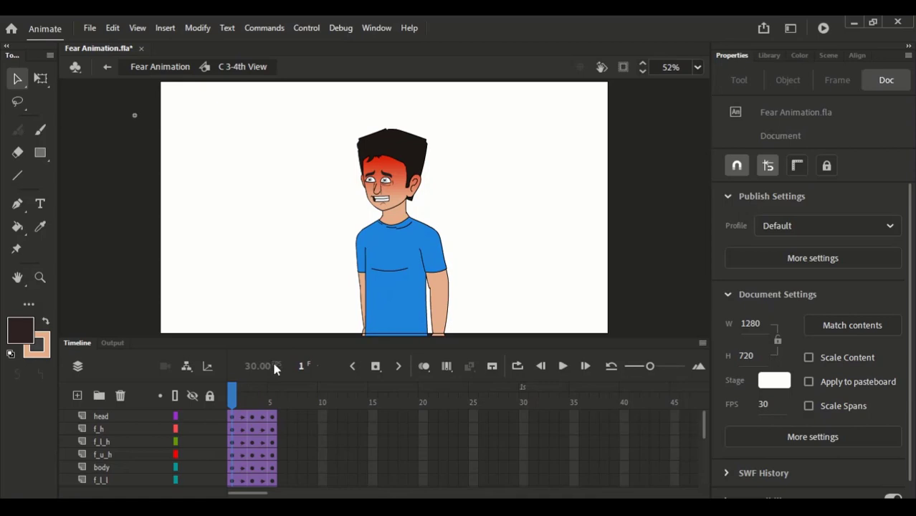
key("shift+F5")
left_click(243, 399)
key("shift+F5")
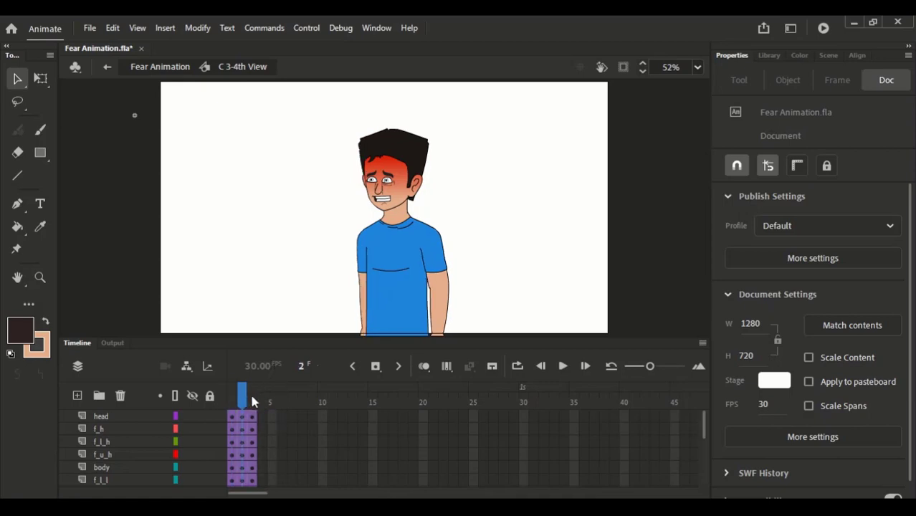
- Preview the three-frame tremble in a loop, and add one in-between frame at frame 2 on all layers
left_click(518, 366)
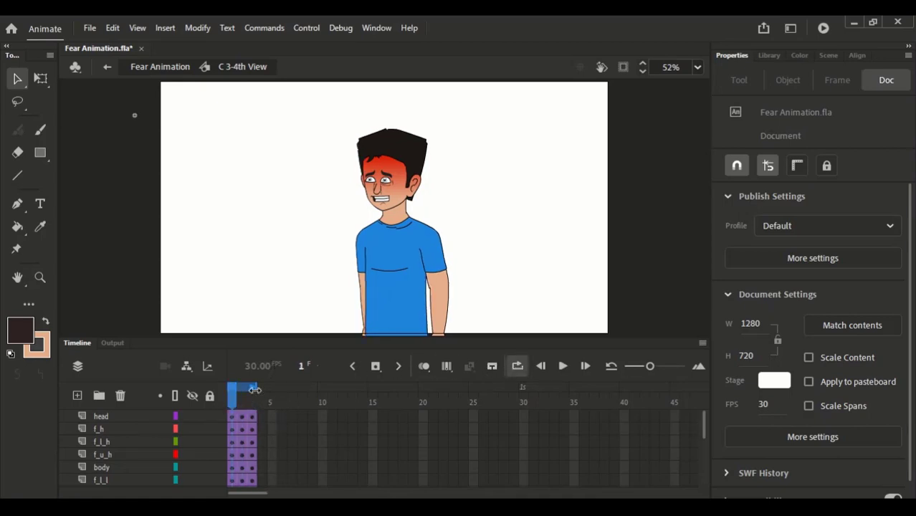
key("Return")
key("Return")
left_click(517, 368)
key("F6")
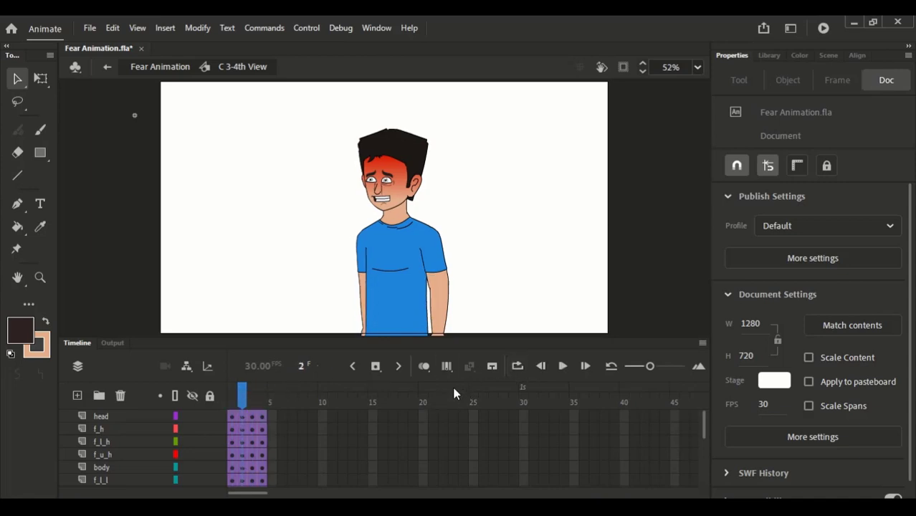
- Preview the four-frame tremble in a loop, then stop playback and turn looping off
left_click(517, 368)
key("Return")
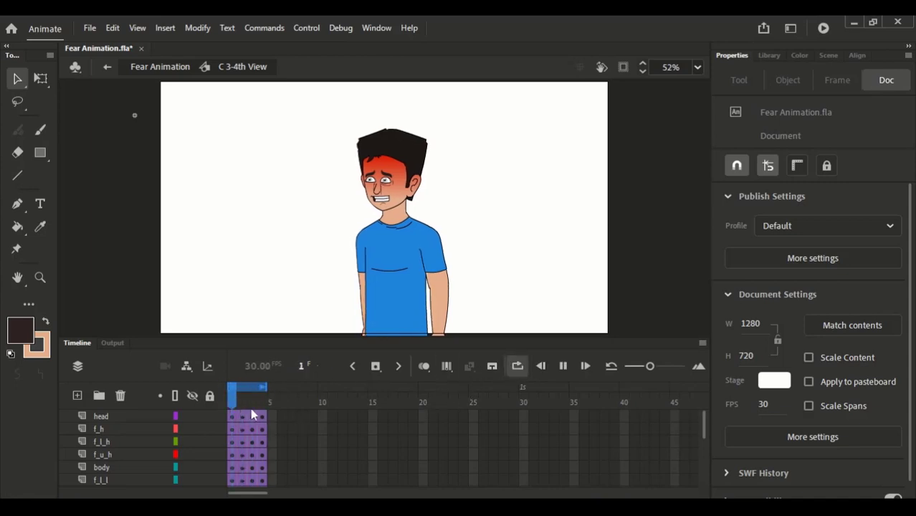
left_click(242, 405)
key("Return")
key("Return")
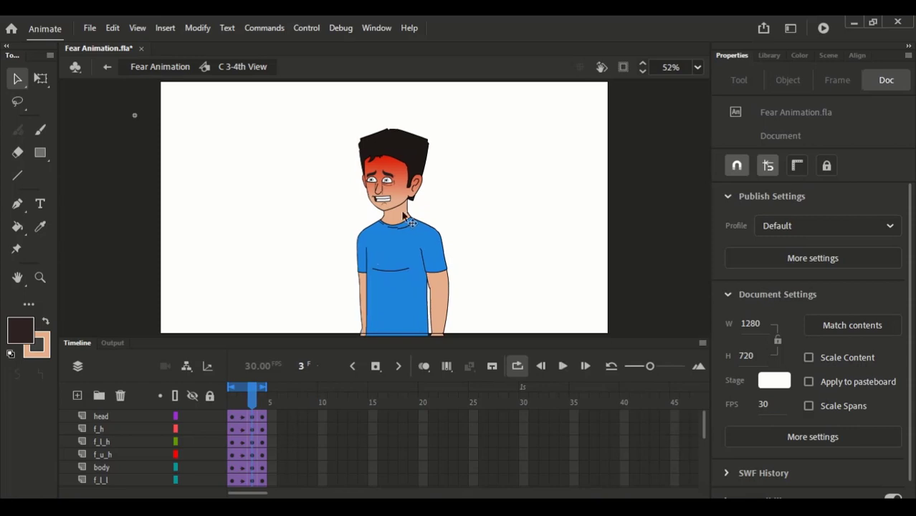
left_click(519, 368)
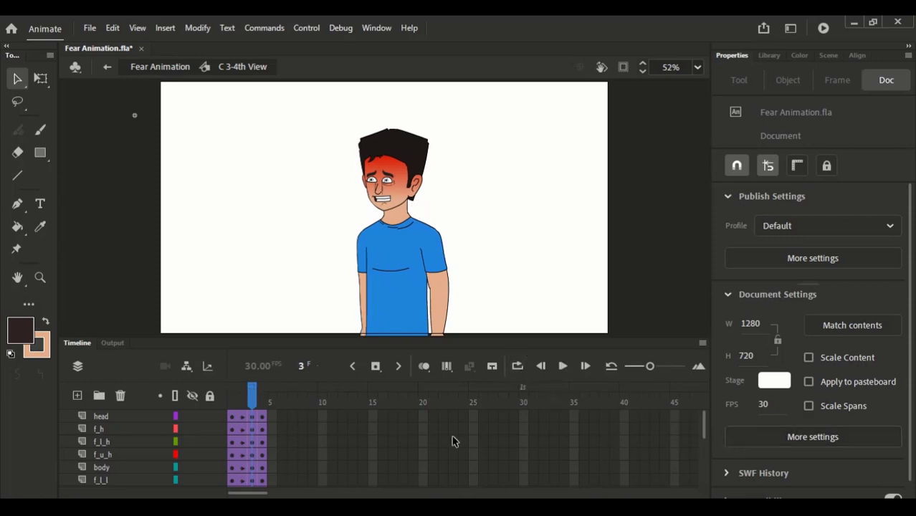
- Add a new layer above the head layer and go to frame 1
left_click(104, 417)
left_click(77, 395)
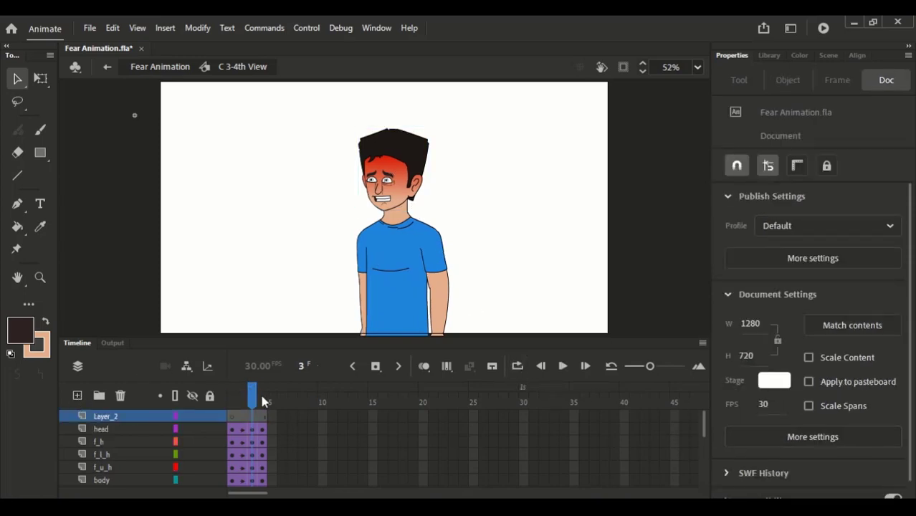
left_click_drag(252, 396, 231, 395)
scroll(344, 153, "up", 3)
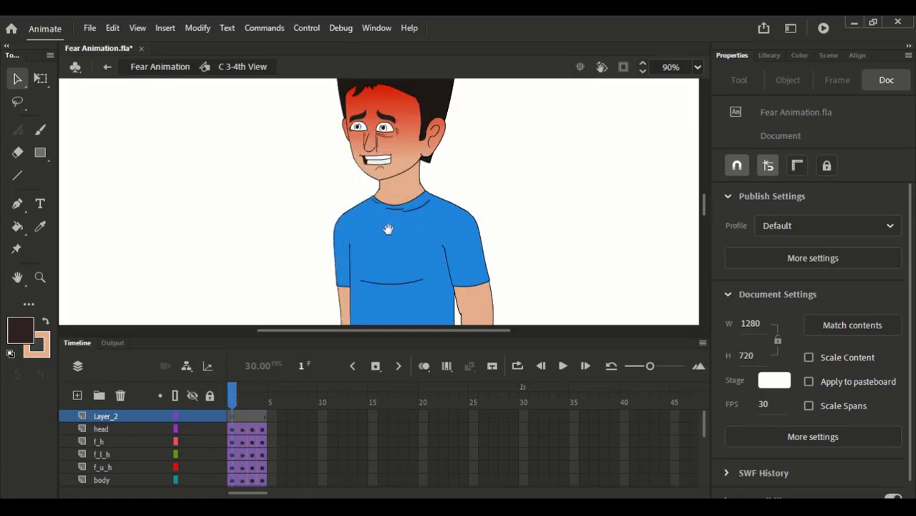
- Set up the Classic Brush at size 1 with a medium grey fill
left_click(40, 129)
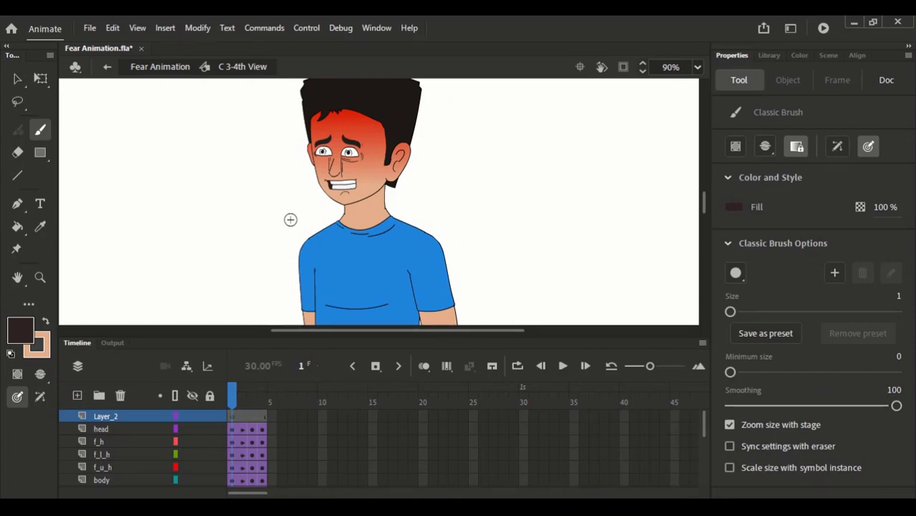
left_click(24, 335)
left_click(92, 193)
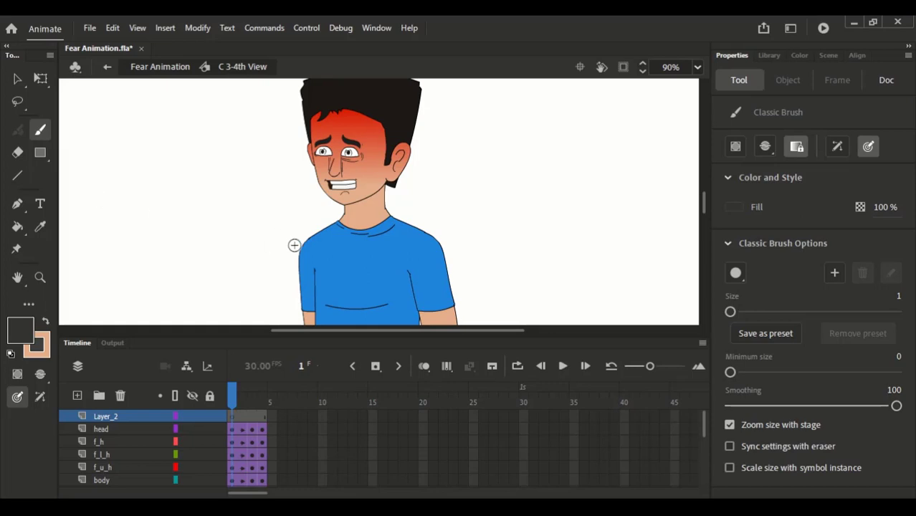
left_click(28, 333)
left_click(92, 203)
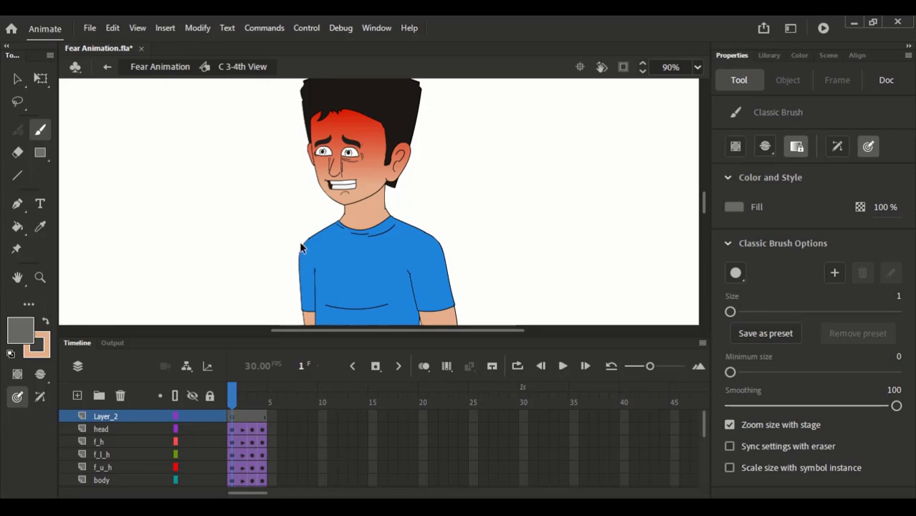
- Paint short grey shake lines just outside the back shoulder, sleeve and arm, down toward the hand
scroll(311, 229, "down", 2)
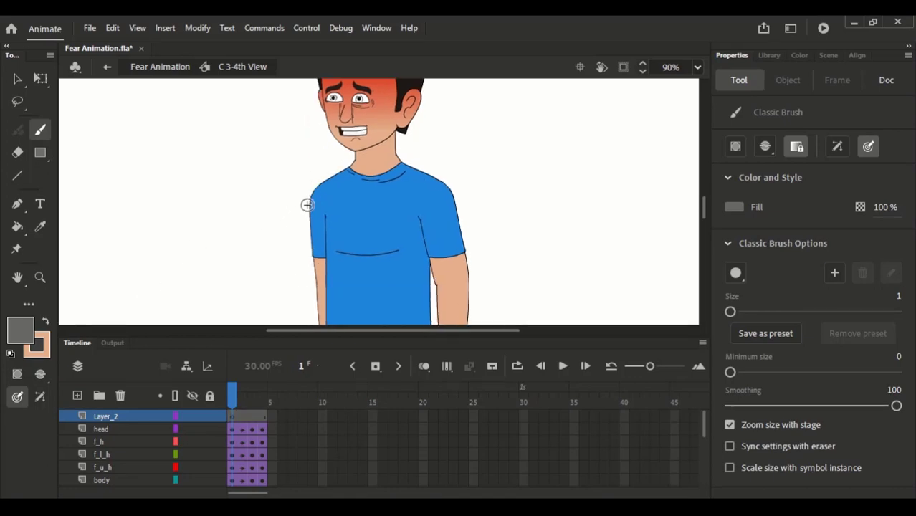
left_click_drag(311, 188, 307, 212)
scroll(309, 191, "down", 1)
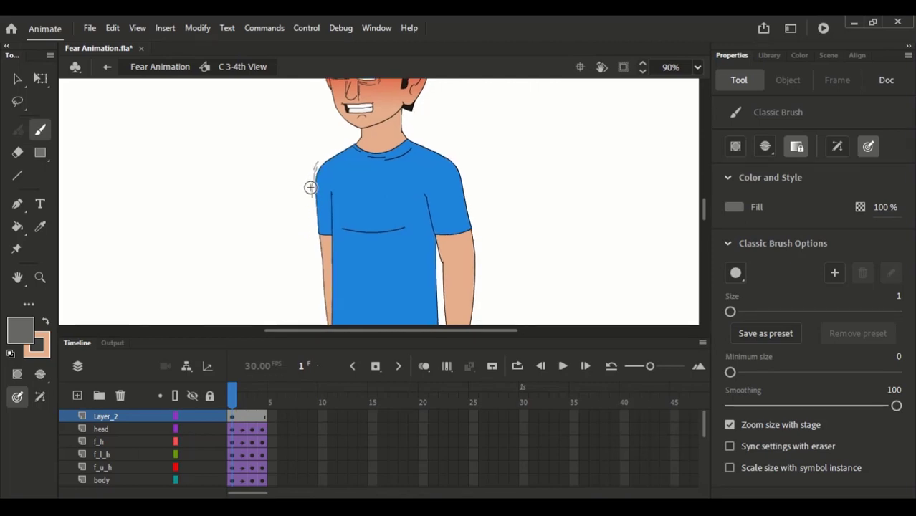
scroll(319, 201, "up", 2)
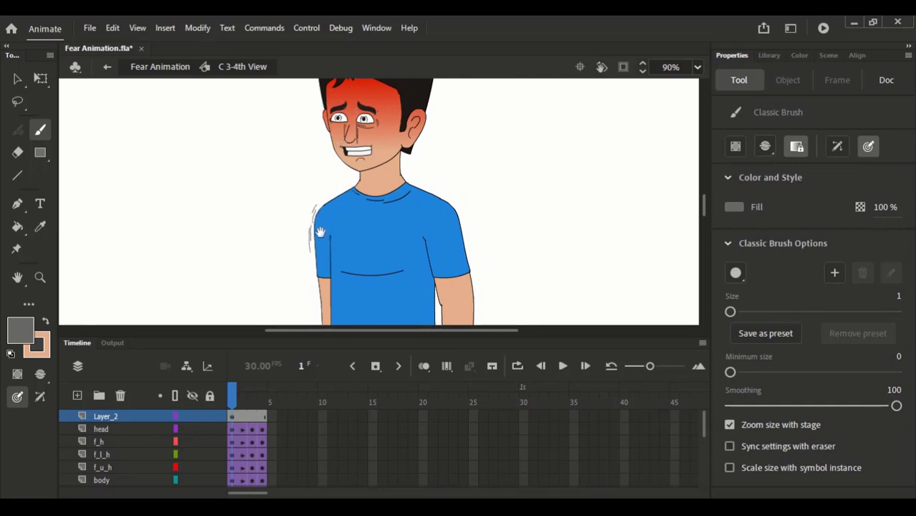
scroll(320, 231, "down", 3)
left_click_drag(318, 223, 319, 245)
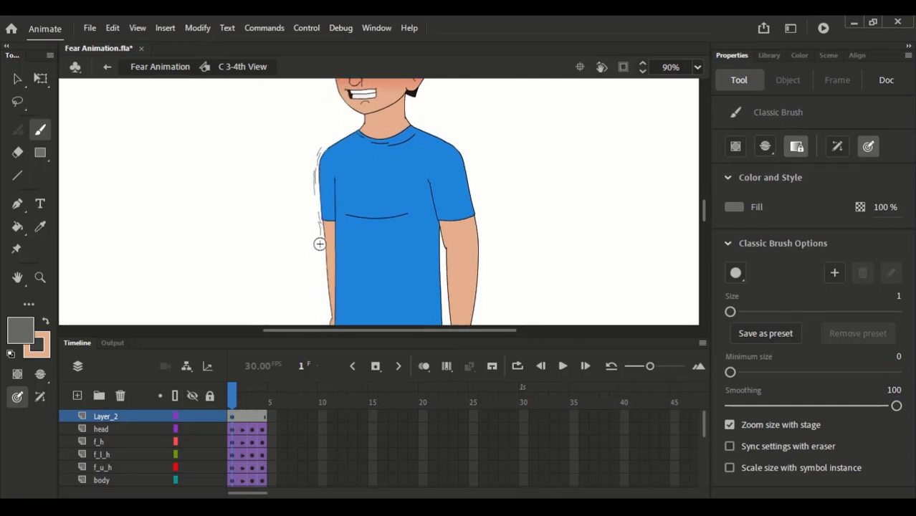
scroll(321, 240, "down", 3)
left_click_drag(325, 173, 324, 183)
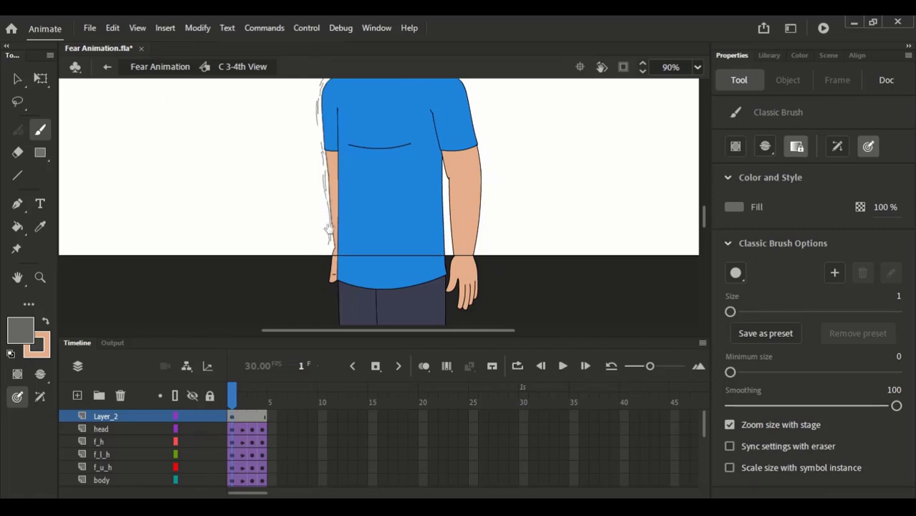
- Paint short grey shake lines on frame 1 outside the back of the shirt collar, neck, face and around the hair outline
scroll(329, 228, "up", 5)
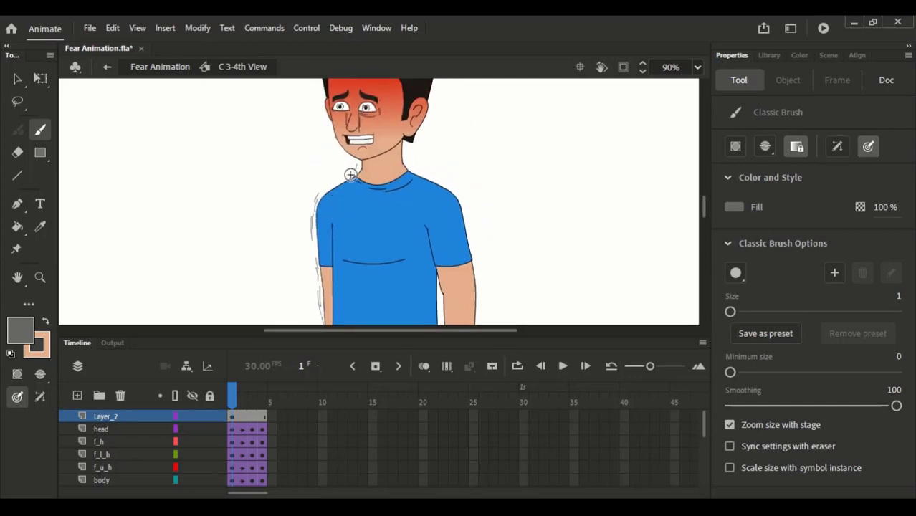
scroll(352, 161, "up", 3)
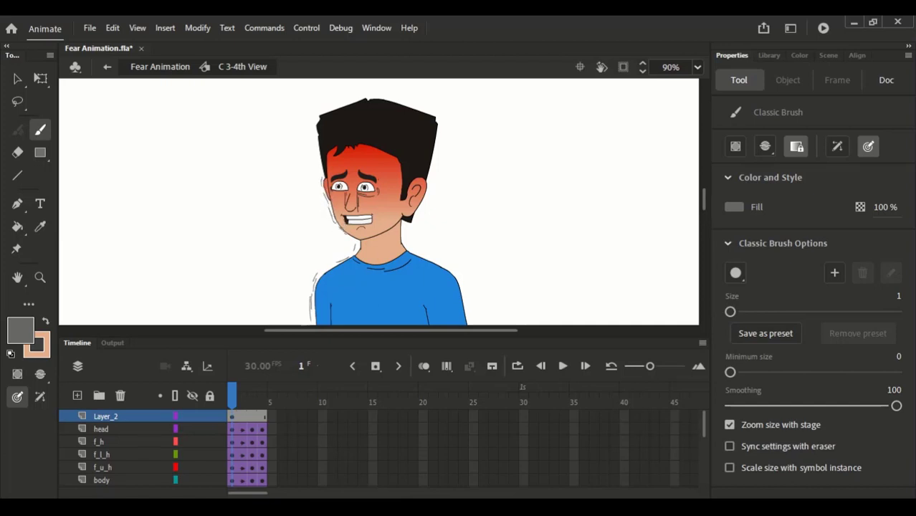
scroll(347, 236, "up", 2)
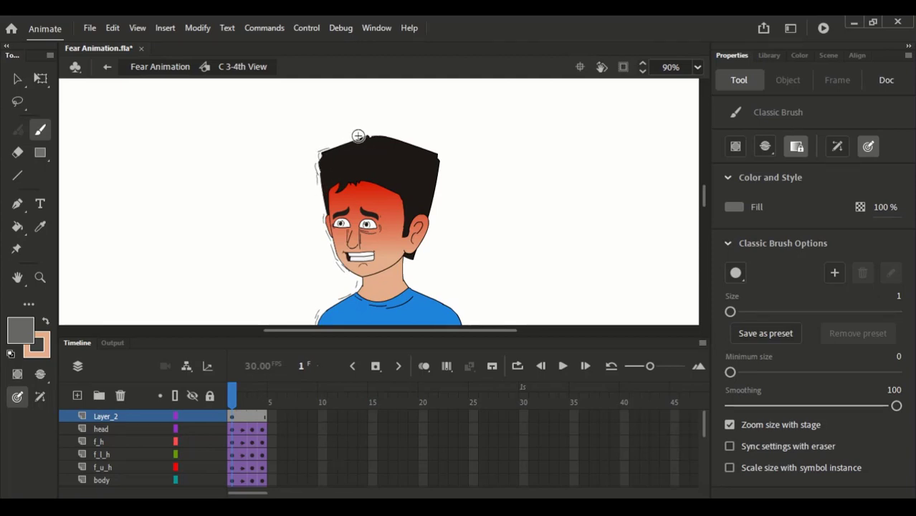
left_click_drag(368, 132, 380, 132)
mouse_move(439, 176)
left_mouse_down()
mouse_move(446, 148)
mouse_move(443, 162)
left_mouse_up()
- Paint shake lines on frame 1 beside the neck below the ear, along the front shoulder and down the front sleeve
scroll(433, 201, "down", 2)
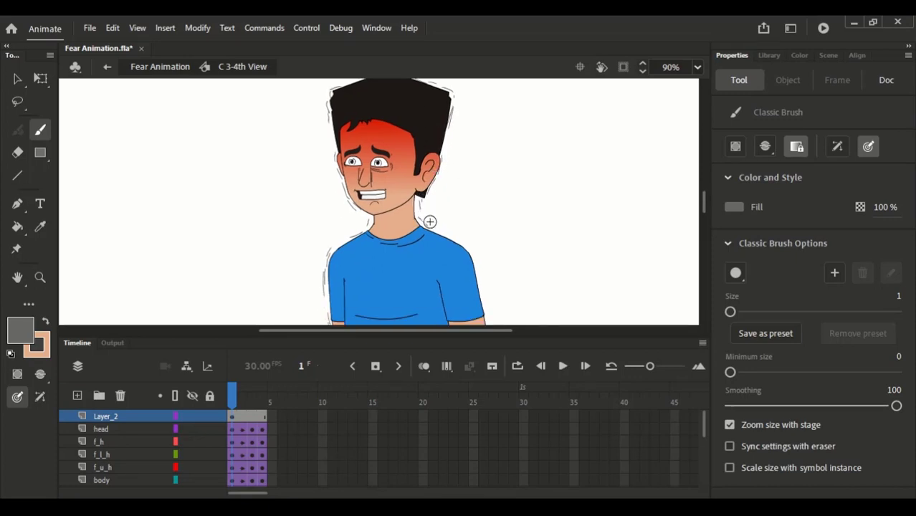
scroll(430, 222, "down", 1)
scroll(430, 208, "down", 1)
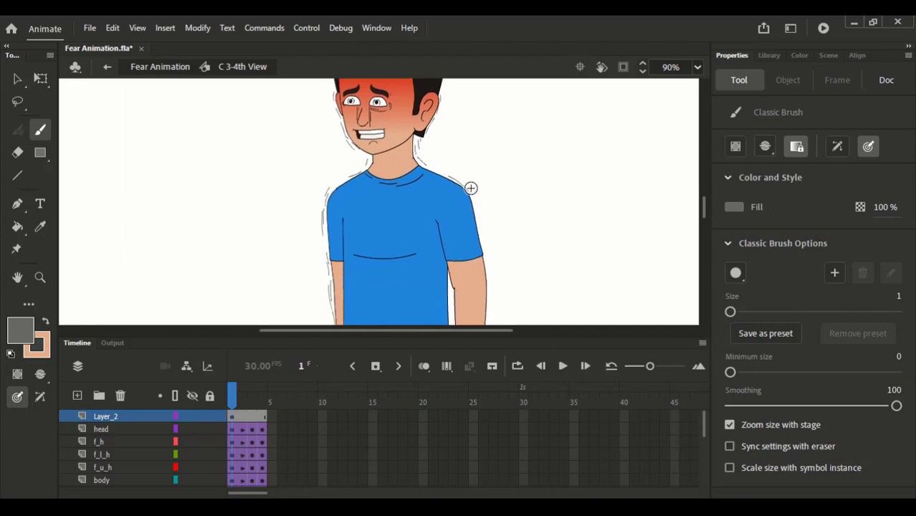
scroll(473, 170, "down", 1)
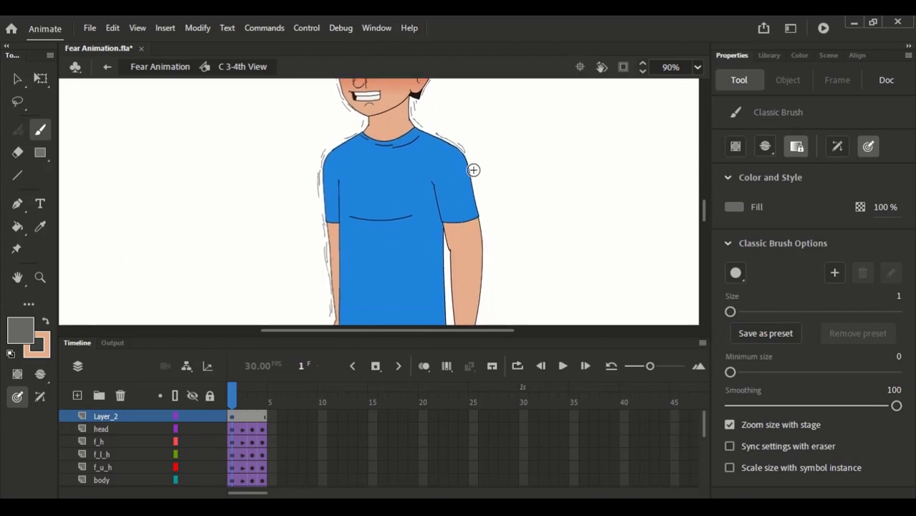
left_click_drag(473, 170, 477, 191)
scroll(481, 219, "down", 1)
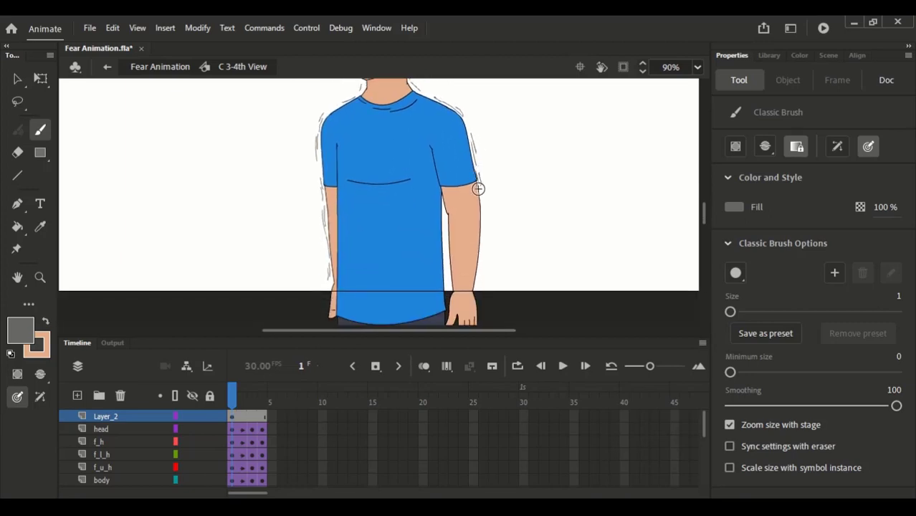
- Paint shake lines on frame 1 outside the front forearm, around its hand and in the gap between arm and torso
left_click_drag(482, 219, 482, 231)
mouse_move(489, 232)
left_mouse_down()
mouse_move(493, 188)
mouse_move(483, 223)
left_mouse_up()
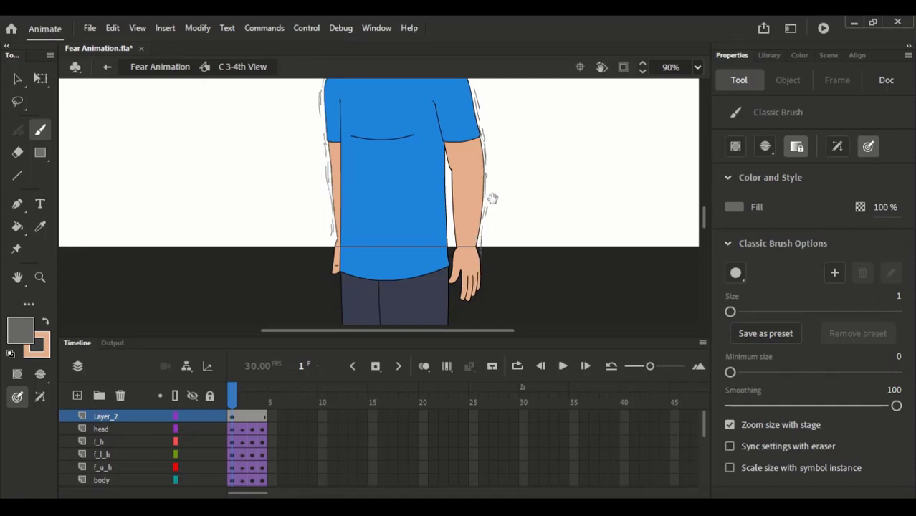
scroll(488, 214, "down", 2)
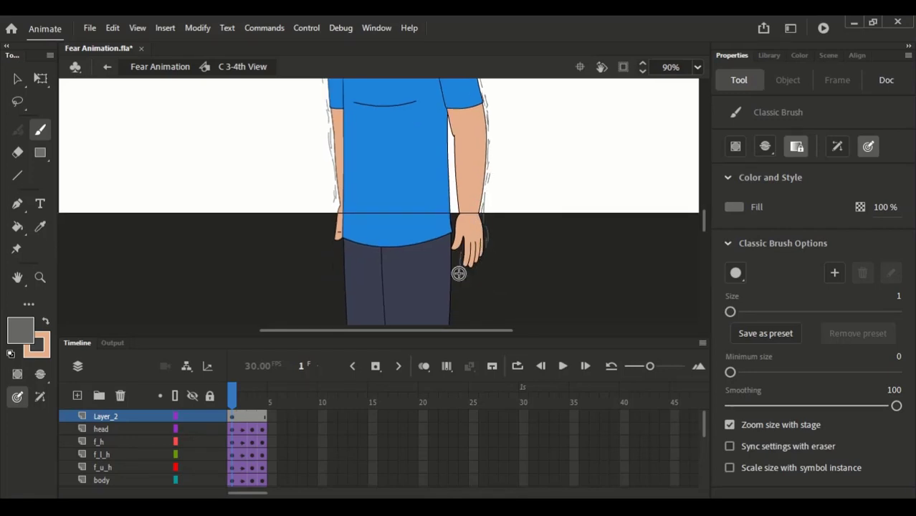
scroll(469, 272, "up", 1)
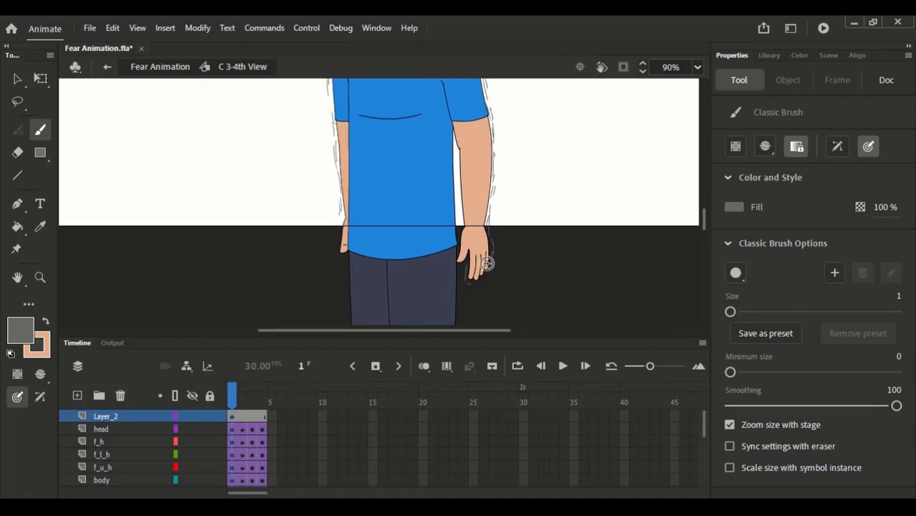
scroll(486, 177, "up", 2)
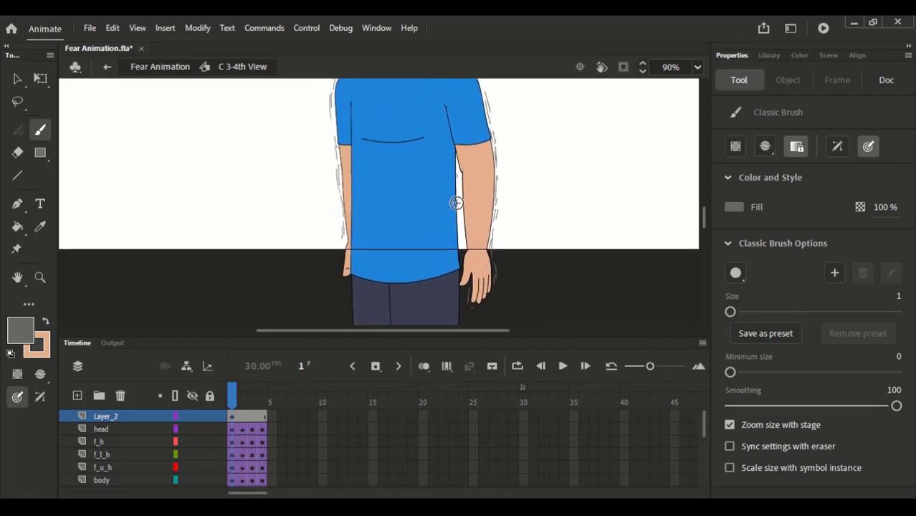
scroll(465, 205, "up", 10)
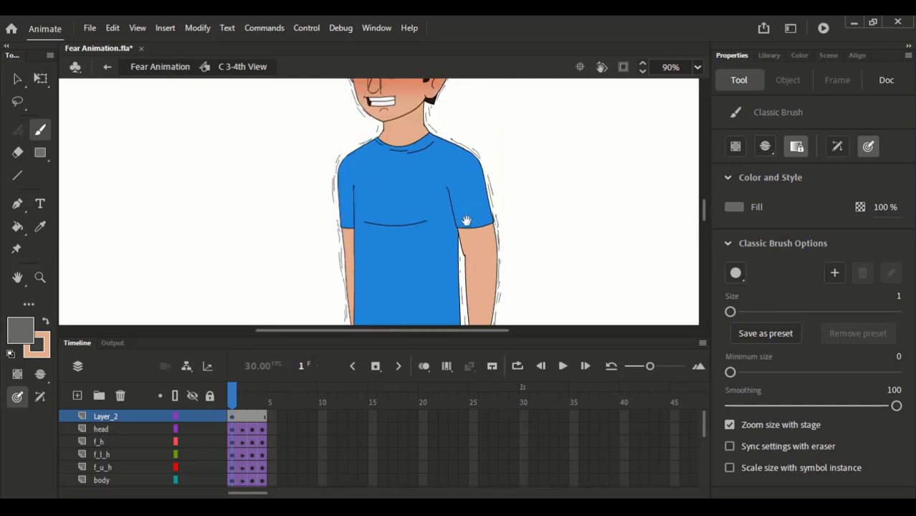
- Insert a blank keyframe at frame 3 of Layer_2 and turn on onion skinning
left_click(233, 405)
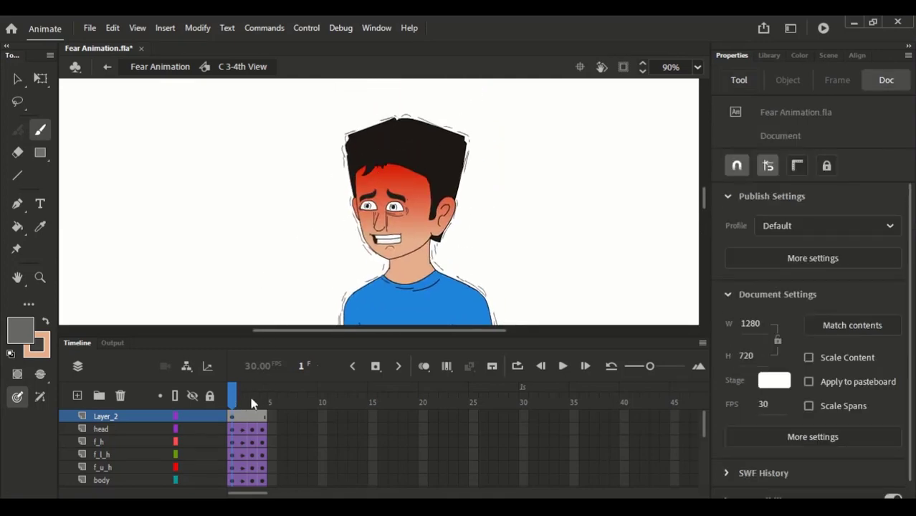
left_click(250, 402)
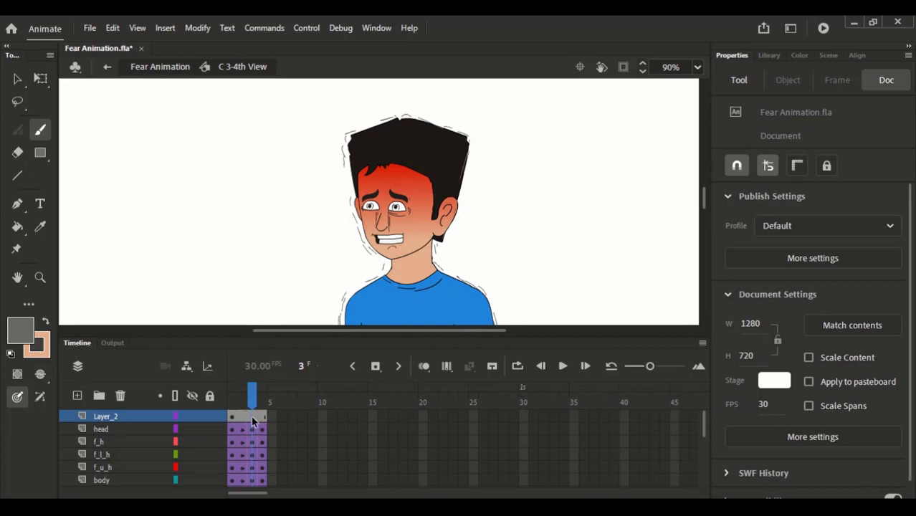
left_click(262, 443)
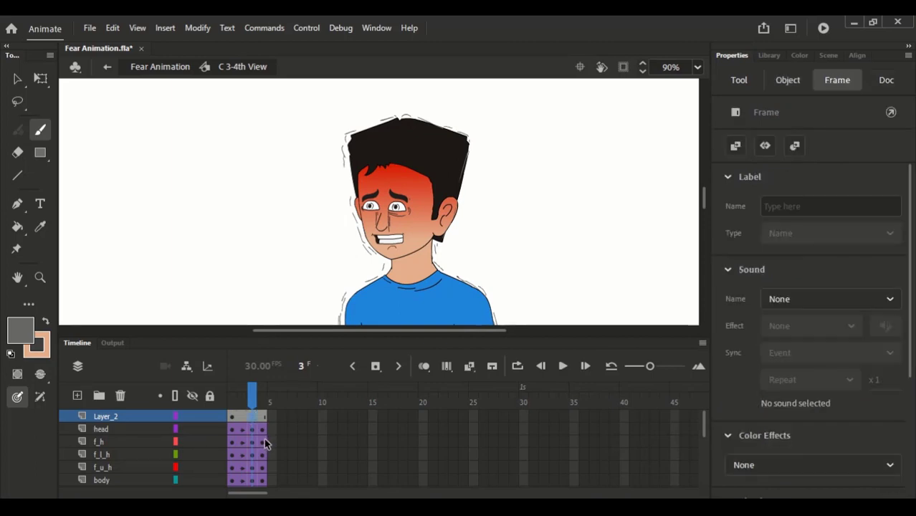
key("F7")
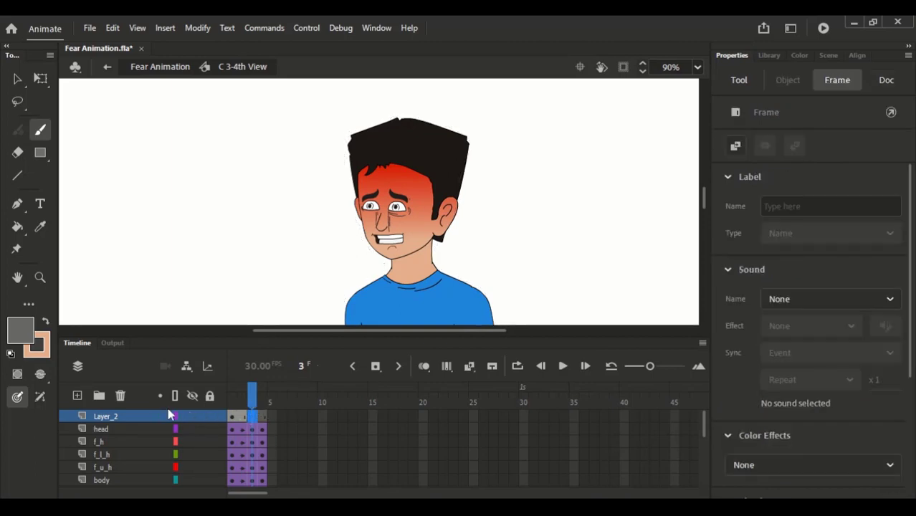
left_click(243, 401)
left_click_drag(243, 402, 252, 399)
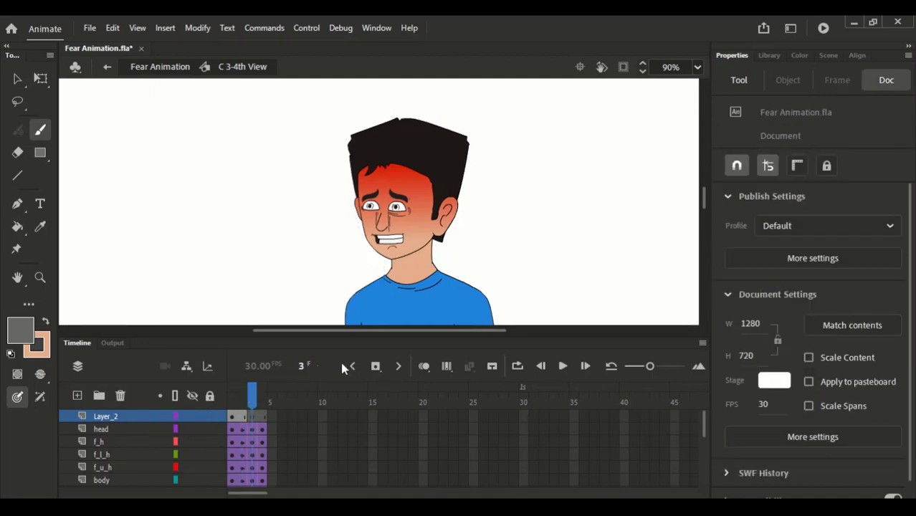
left_click(424, 366)
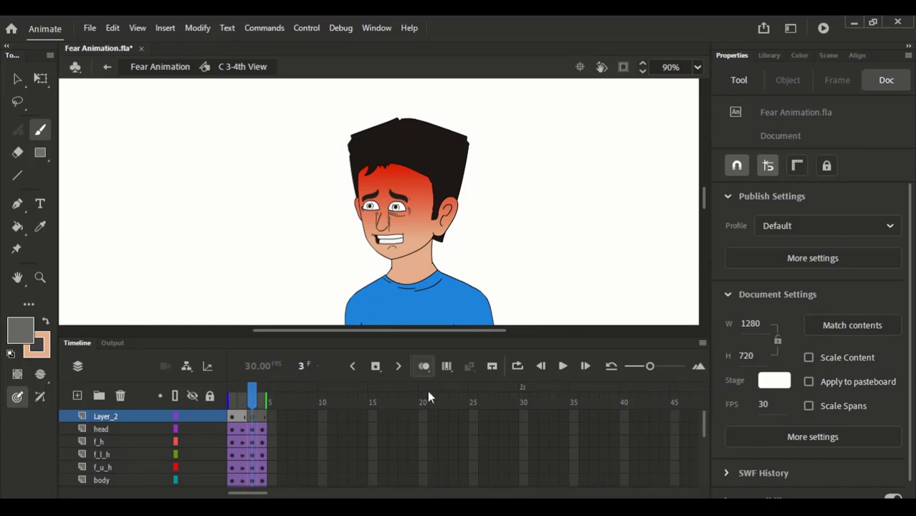
- Paint a new set of grey shake lines on frame 3 outside the back shoulder and sleeve
scroll(376, 308, "down", 3)
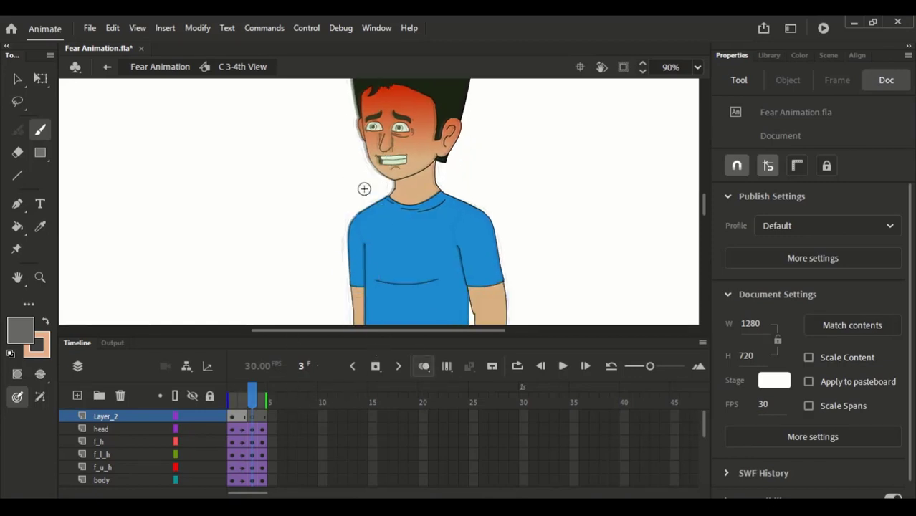
scroll(372, 191, "up", 3)
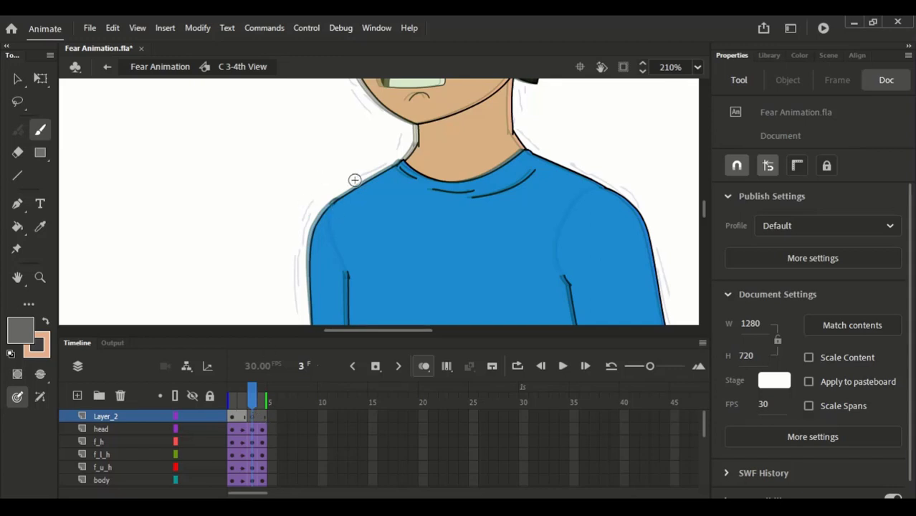
mouse_move(349, 180)
left_mouse_down()
mouse_move(315, 206)
mouse_move(374, 170)
left_mouse_up()
key("ctrl+z")
scroll(319, 258, "down", 2)
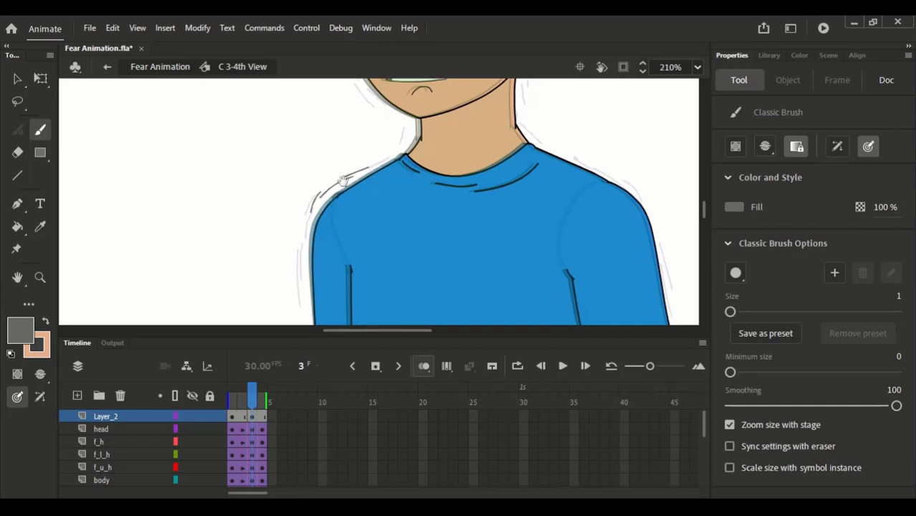
left_click_drag(316, 251, 320, 290)
mouse_move(312, 259)
left_mouse_down()
mouse_move(328, 295)
mouse_move(327, 254)
left_mouse_up()
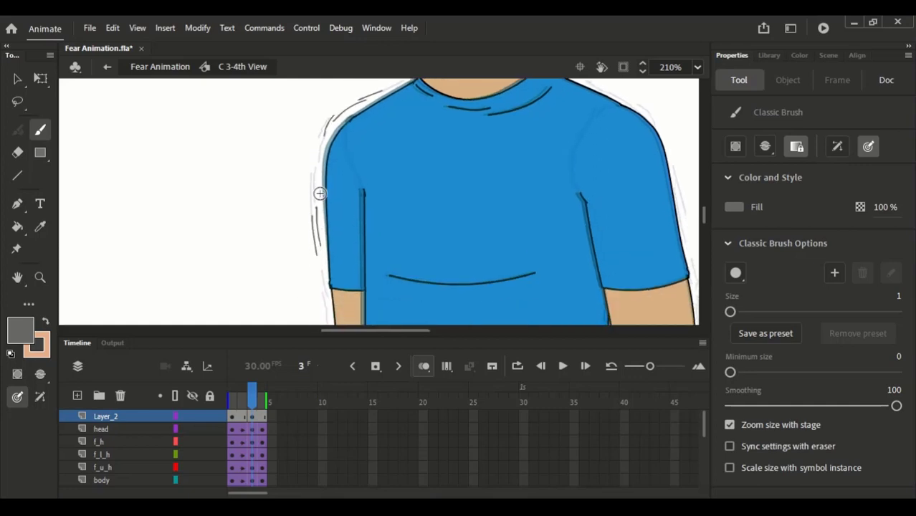
left_click_drag(319, 192, 316, 208)
left_click_drag(329, 270, 325, 181)
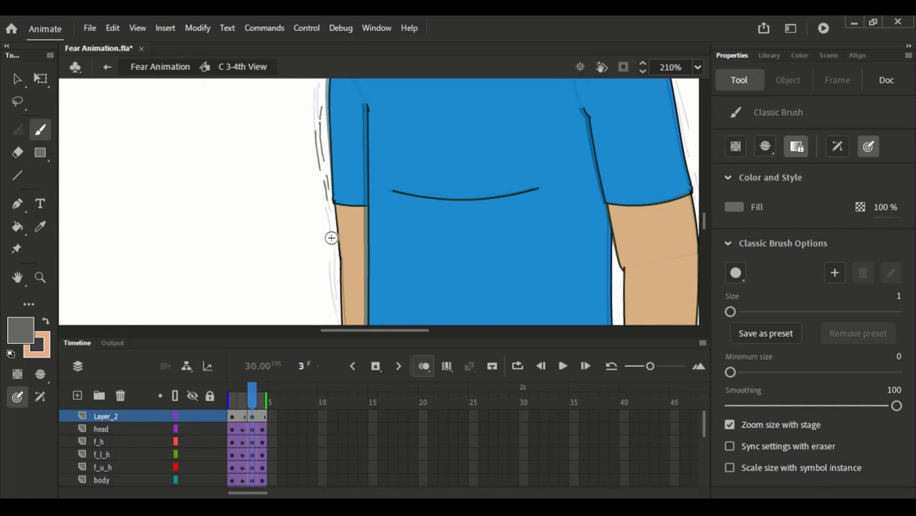
- Paint shake lines on frame 3 outside the back arm, from below the sleeve down to the wrist
left_click_drag(329, 267, 344, 185)
mouse_move(334, 199)
left_mouse_down()
mouse_move(340, 257)
mouse_move(345, 206)
left_mouse_up()
left_click_drag(342, 211, 339, 315)
left_click_drag(425, 105, 366, 244)
left_click_drag(297, 292, 326, 129)
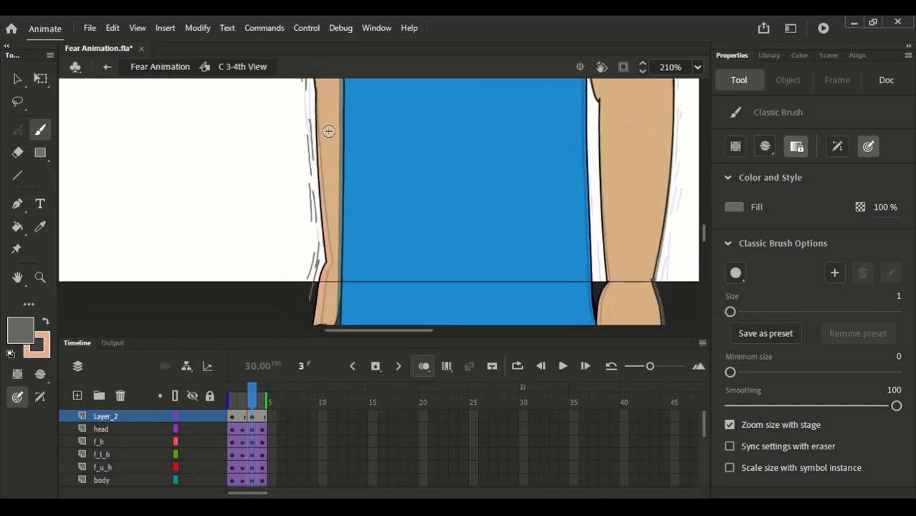
- Paint shake lines on frame 3 between the torso and front arm and along that arm's outer edge
mouse_move(399, 172)
left_mouse_down()
mouse_move(345, 207)
mouse_move(316, 176)
left_mouse_up()
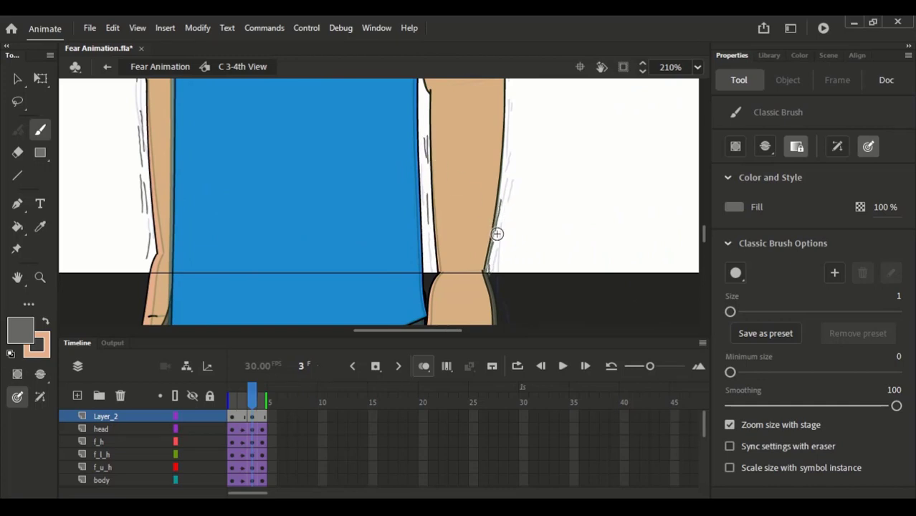
left_click_drag(494, 237, 496, 287)
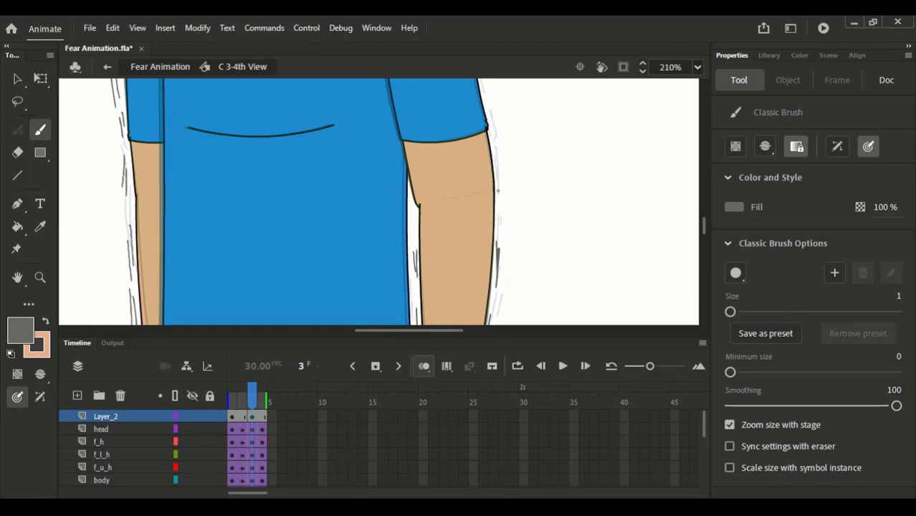
left_click_drag(498, 186, 498, 209)
left_click_drag(489, 303, 492, 275)
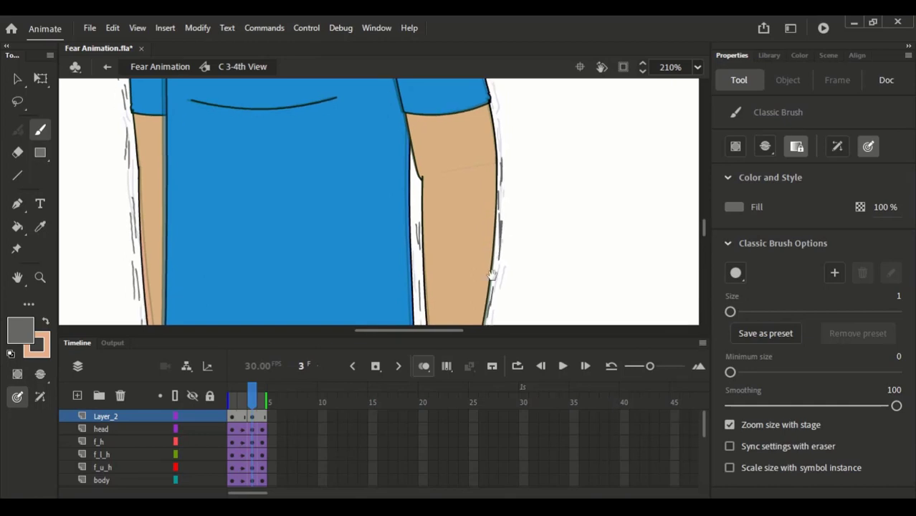
left_click_drag(502, 179, 501, 314)
- Paint shake lines on frame 3 along the front sleeve and shoulder and up the neck below the ear
left_click_drag(495, 222, 496, 268)
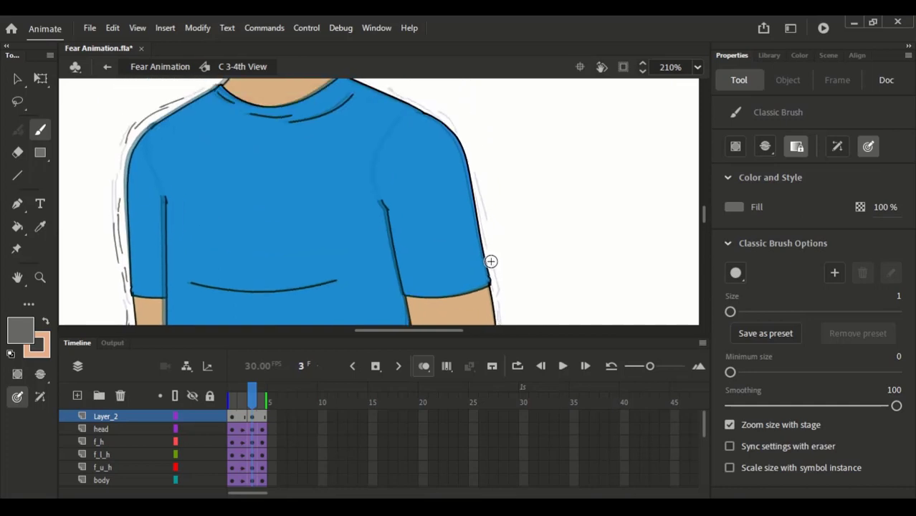
mouse_move(485, 236)
left_mouse_down()
mouse_move(484, 226)
mouse_move(492, 270)
left_mouse_up()
left_click_drag(489, 230, 498, 295)
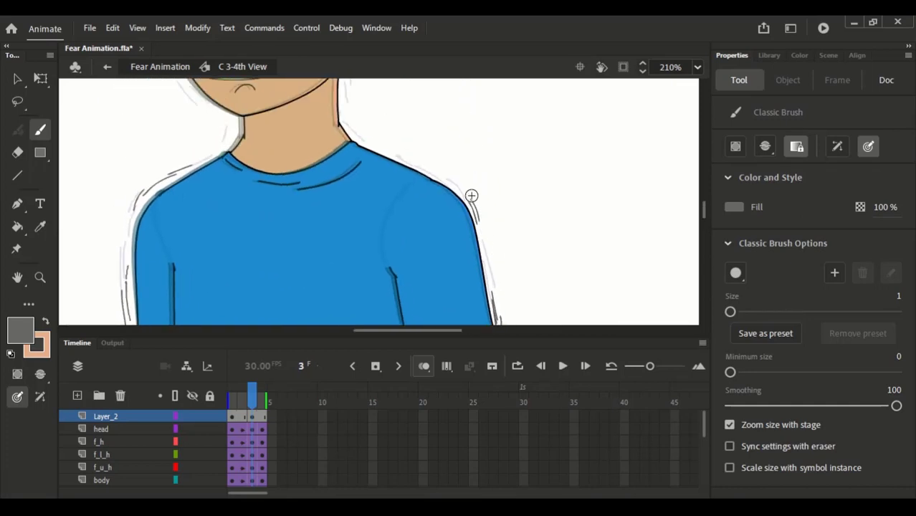
mouse_move(471, 197)
left_mouse_down()
mouse_move(477, 255)
mouse_move(476, 200)
mouse_move(481, 238)
left_mouse_up()
mouse_move(413, 162)
left_mouse_down()
mouse_move(433, 223)
mouse_move(402, 210)
mouse_move(410, 213)
left_mouse_up()
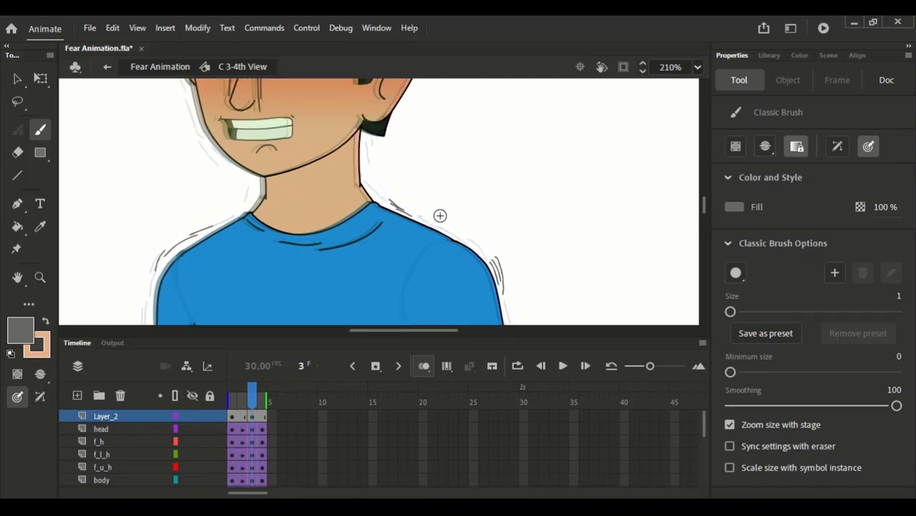
mouse_move(360, 148)
left_mouse_down()
mouse_move(363, 186)
mouse_move(366, 146)
mouse_move(380, 136)
mouse_move(406, 216)
left_mouse_up()
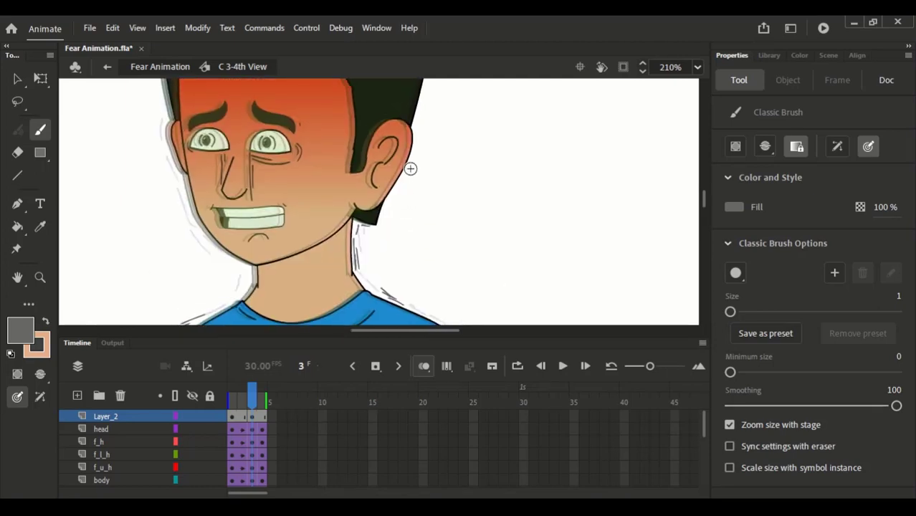
- Paint grey shake lines on frame 3 behind the ear and up along the back edge of the hair
mouse_move(422, 136)
left_mouse_down()
mouse_move(403, 304)
mouse_move(405, 246)
left_mouse_up()
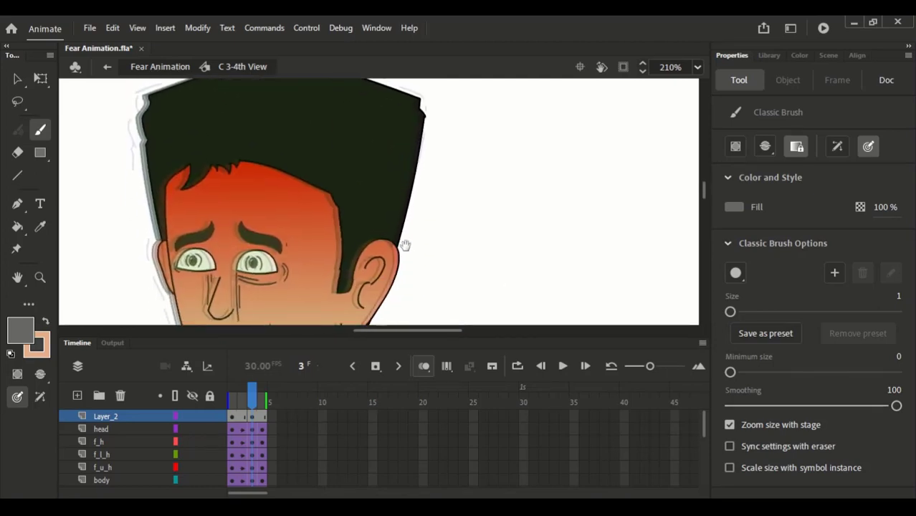
left_click_drag(415, 188, 407, 247)
mouse_move(408, 296)
left_mouse_down()
mouse_move(422, 218)
mouse_move(407, 215)
left_mouse_up()
left_click_drag(416, 183, 405, 218)
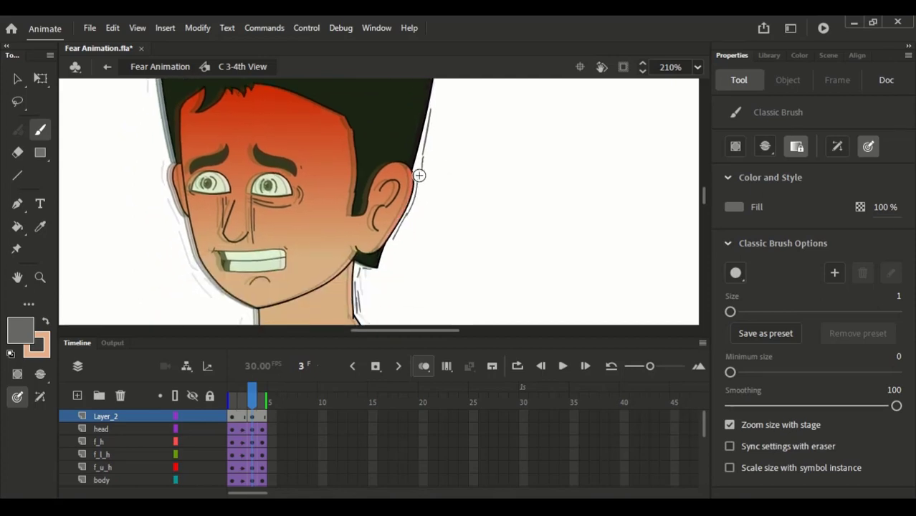
left_click_drag(383, 279, 397, 221)
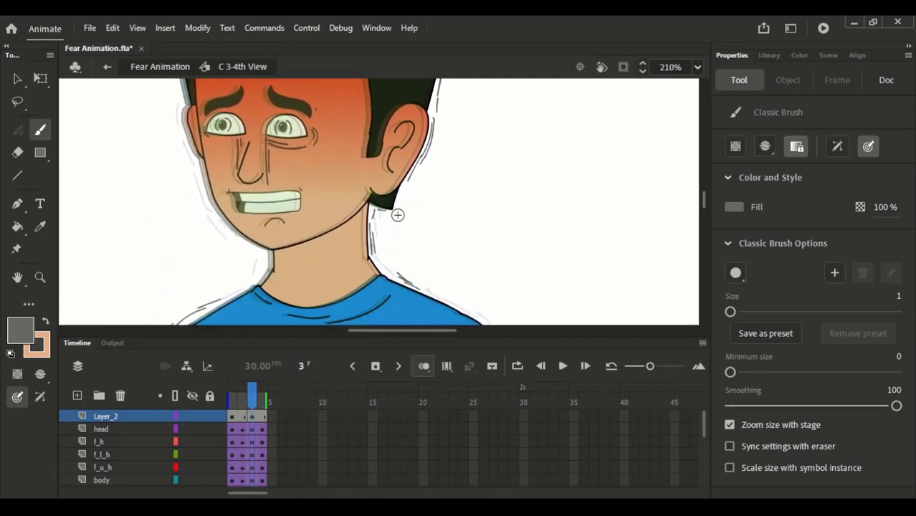
- Paint shake lines on frame 3 around the hair's back upper corner and along its back top edge
mouse_move(444, 131)
left_mouse_down()
mouse_move(441, 285)
mouse_move(453, 126)
mouse_move(454, 149)
left_mouse_up()
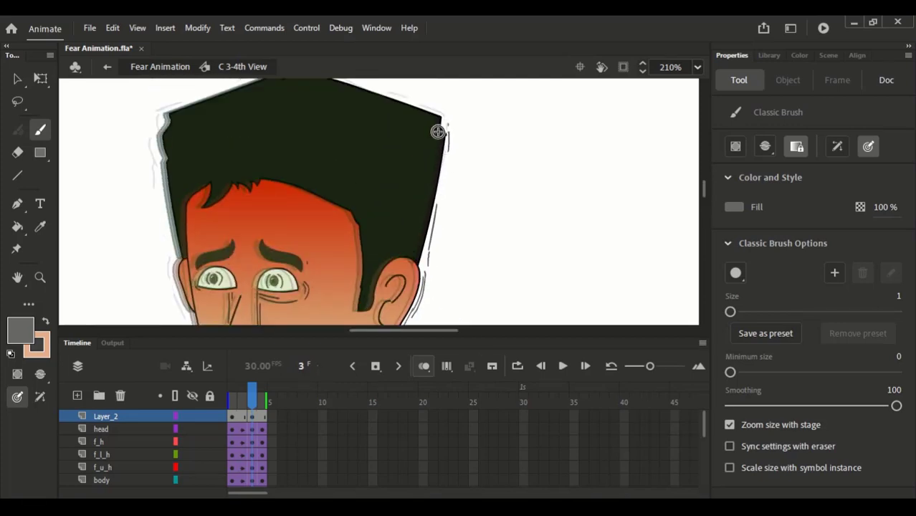
left_click_drag(428, 115, 456, 160)
left_click_drag(399, 132, 423, 137)
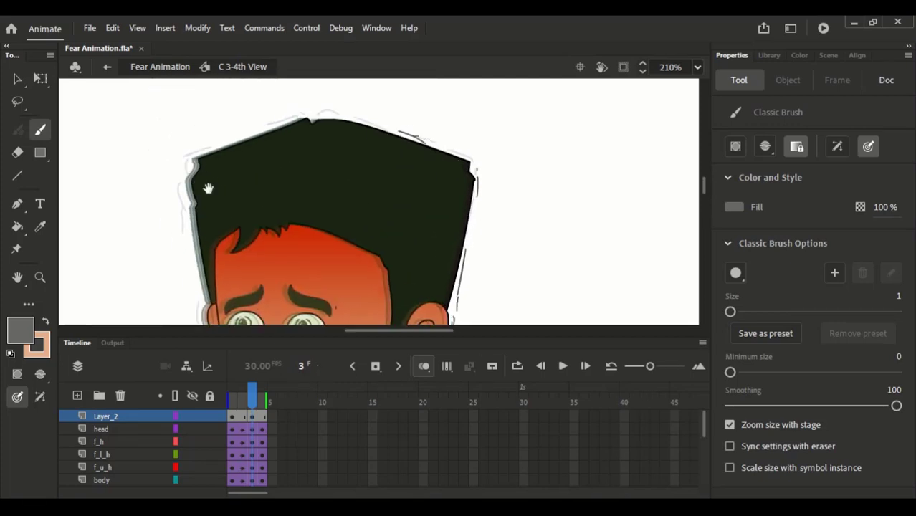
- Paint shake lines on frame 3 along the front of the face, then up the front and over the top of the hair
mouse_move(222, 322)
left_mouse_down()
mouse_move(235, 179)
mouse_move(265, 267)
left_mouse_up()
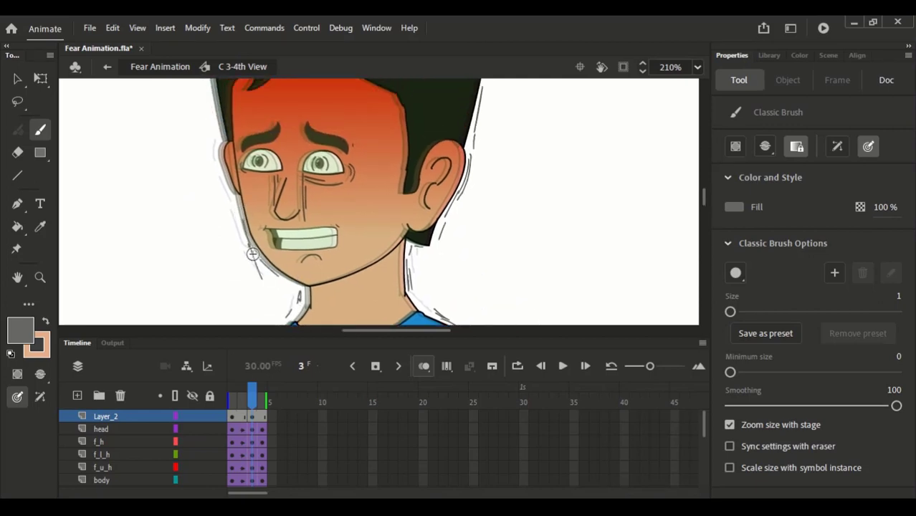
left_click_drag(242, 223, 247, 251)
left_click_drag(246, 179, 257, 252)
left_click_drag(234, 158, 267, 227)
mouse_move(238, 198)
left_mouse_down()
mouse_move(236, 211)
mouse_move(320, 158)
left_mouse_up()
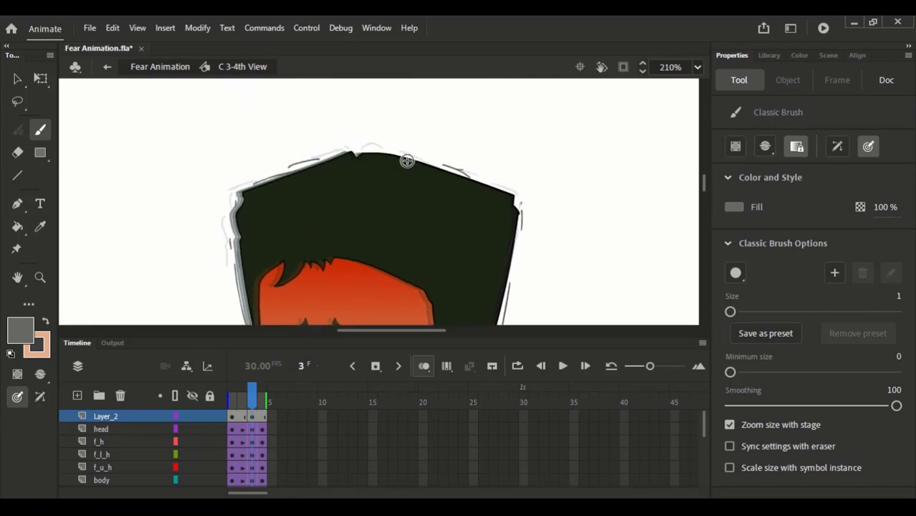
left_click_drag(500, 182, 419, 125)
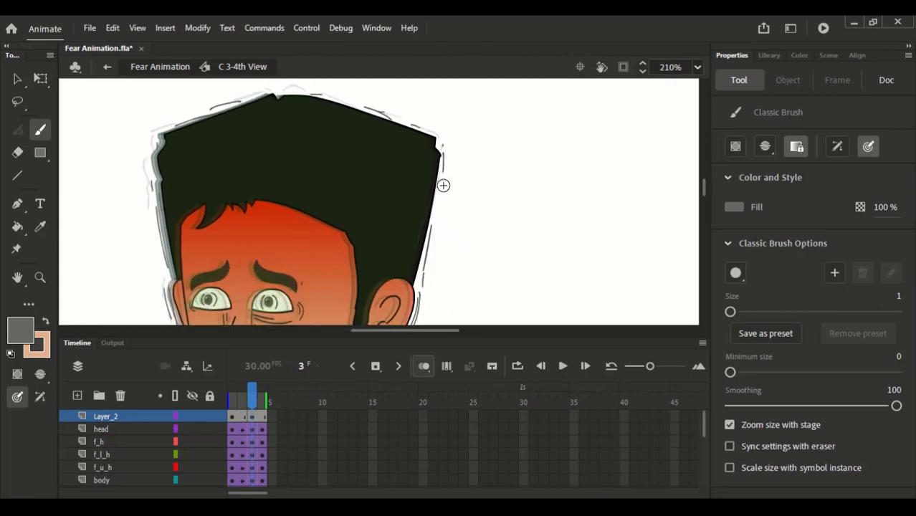
- Fit the whole stage in view and turn off onion skinning to check the shake lines on frame 3
key("ctrl+2")
left_click(424, 367)
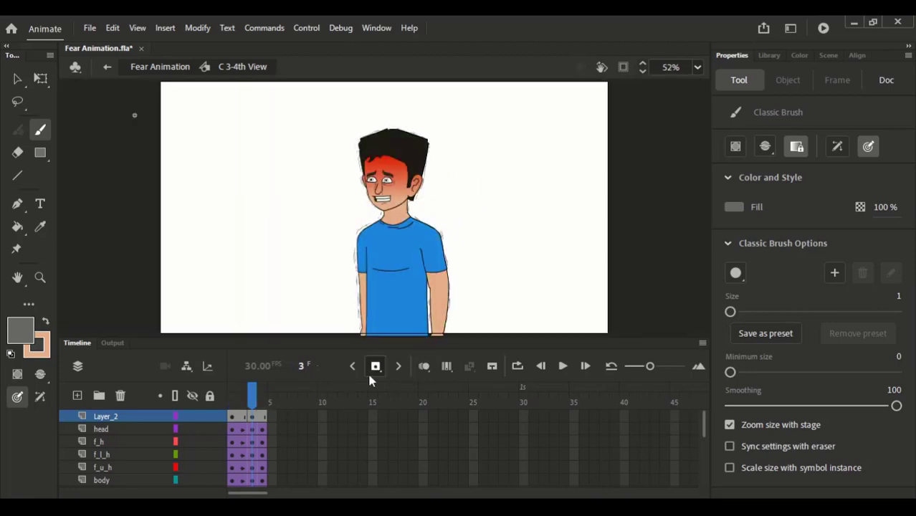
mouse_move(251, 396)
left_mouse_down()
mouse_move(243, 395)
mouse_move(253, 394)
left_mouse_up()
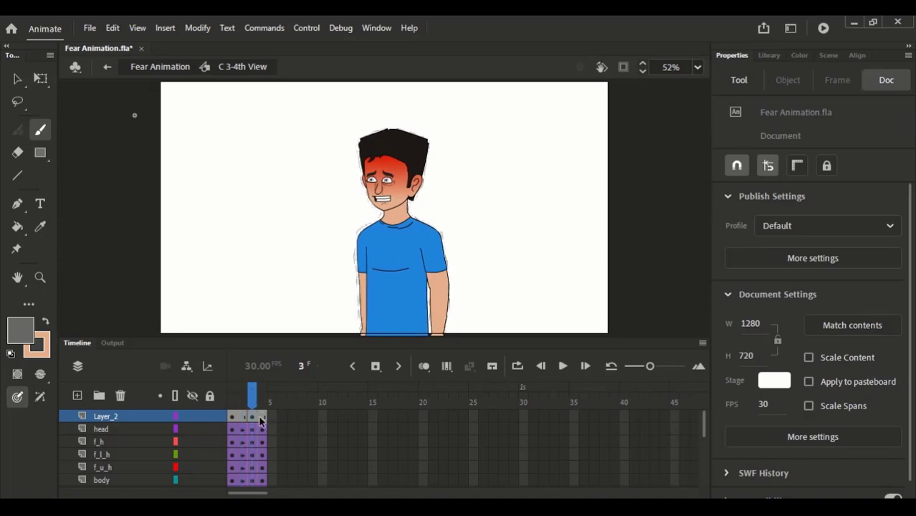
- Copy the shake-line keyframe of Layer_2 from frame 1 to frame 4 and compare the two frames
left_click(264, 418)
left_click(233, 418)
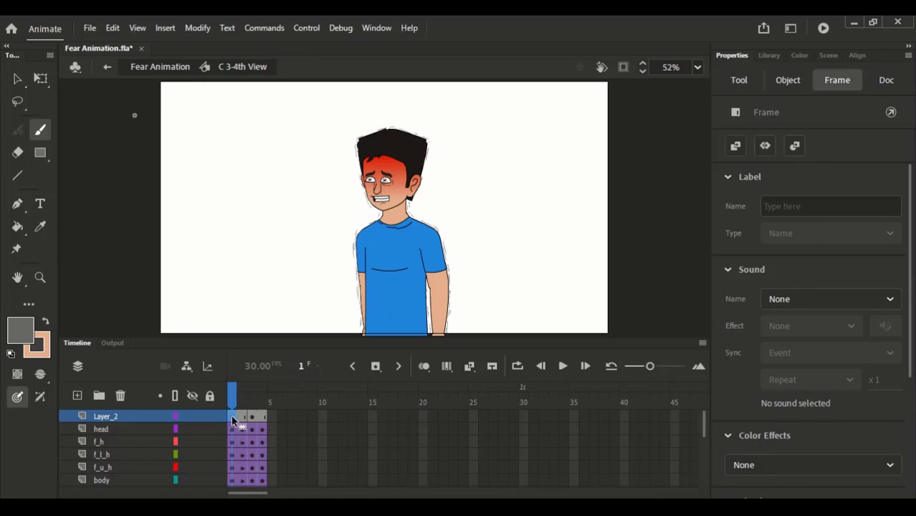
left_click_drag(233, 421, 263, 424)
left_click(231, 403)
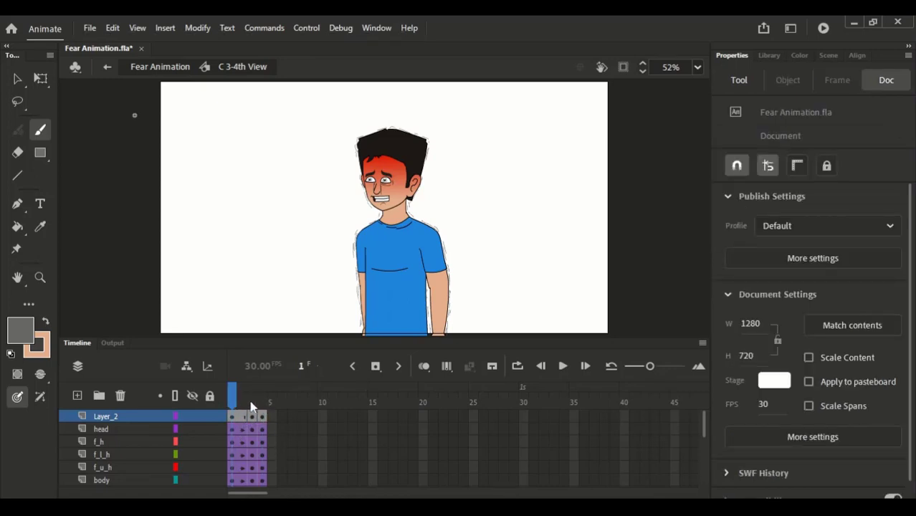
left_click(263, 413)
left_click(232, 418)
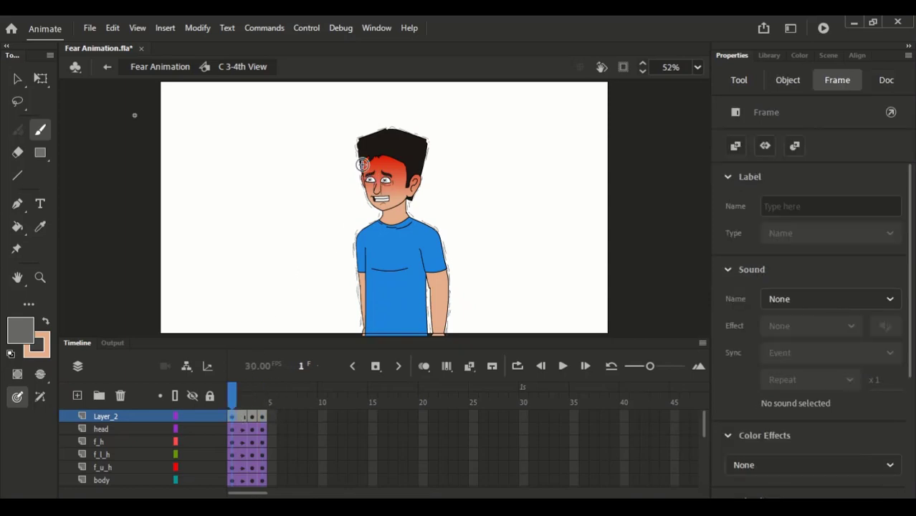
left_click(263, 419)
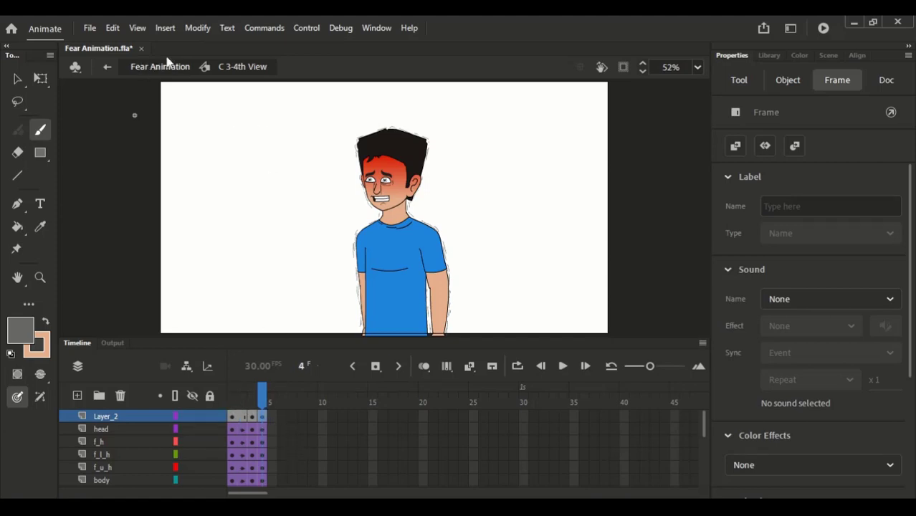
- Return to the main scene, go to frame 1 and select the character to view its looping settings
left_click(189, 67)
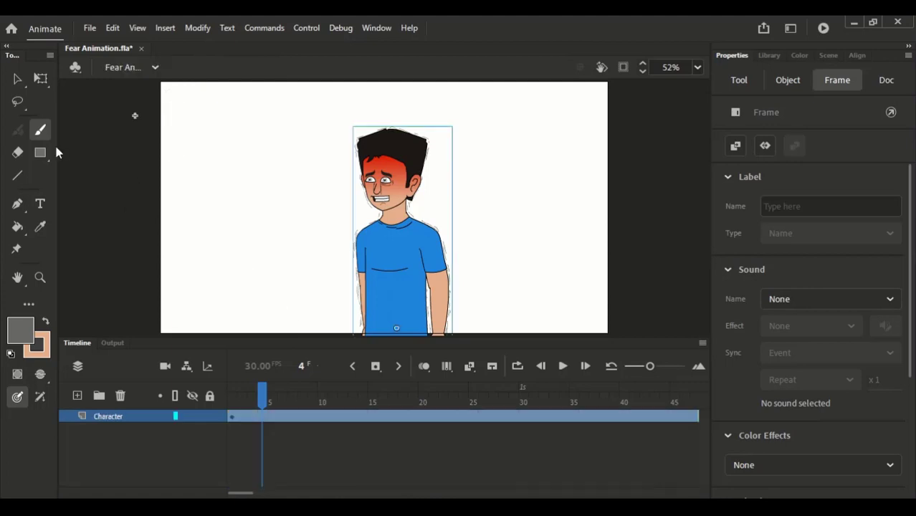
left_click(14, 76)
left_click_drag(262, 395, 178, 376)
left_click(399, 186)
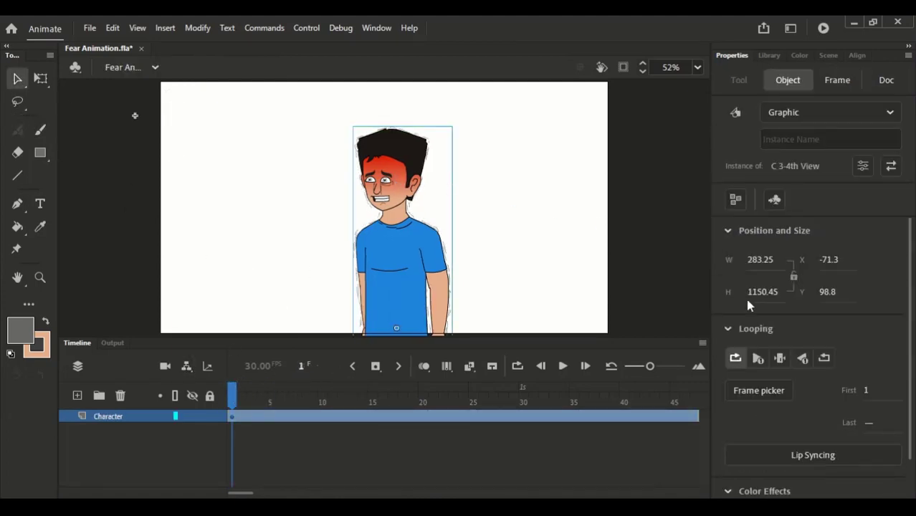
- Try to repeat the trembling loop inside the character symbol by duplicating all layers' four frames along the timeline up to frame 10
double_click(423, 256)
left_click_drag(421, 338, 337, 187)
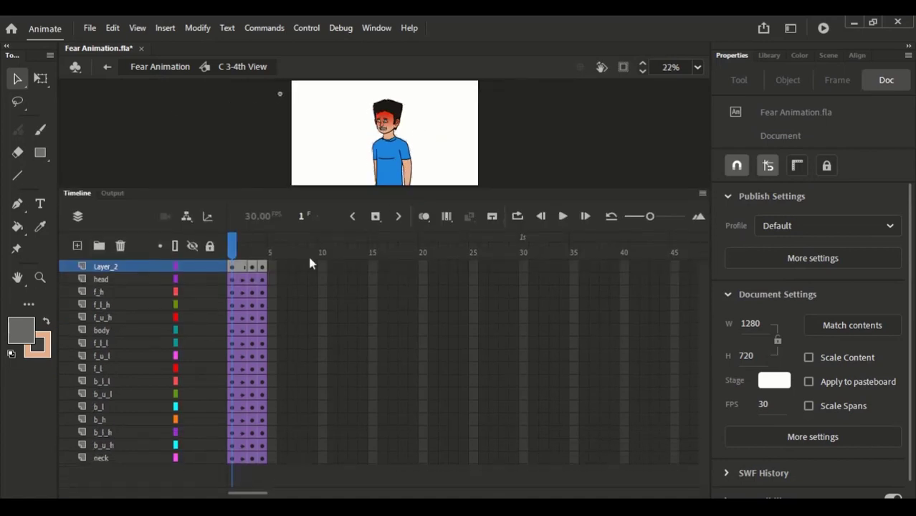
left_click_drag(231, 267, 259, 459)
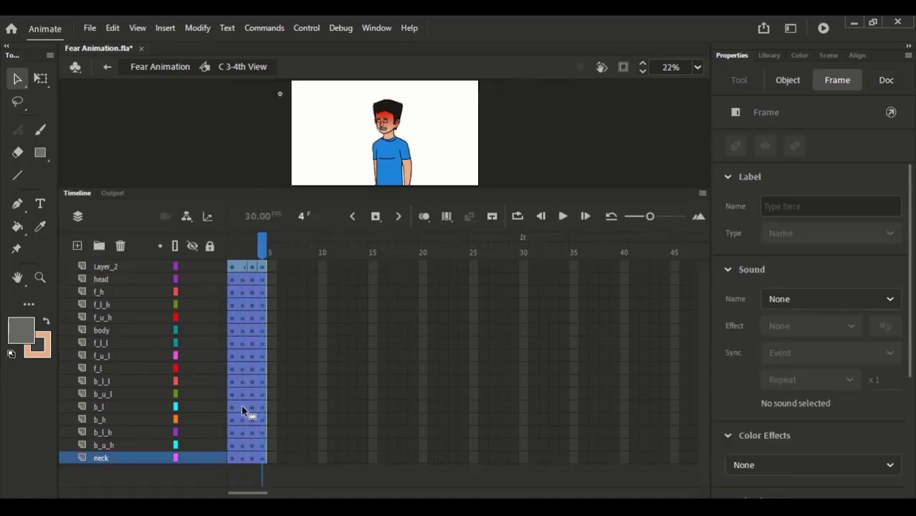
left_click_drag(245, 413, 274, 403)
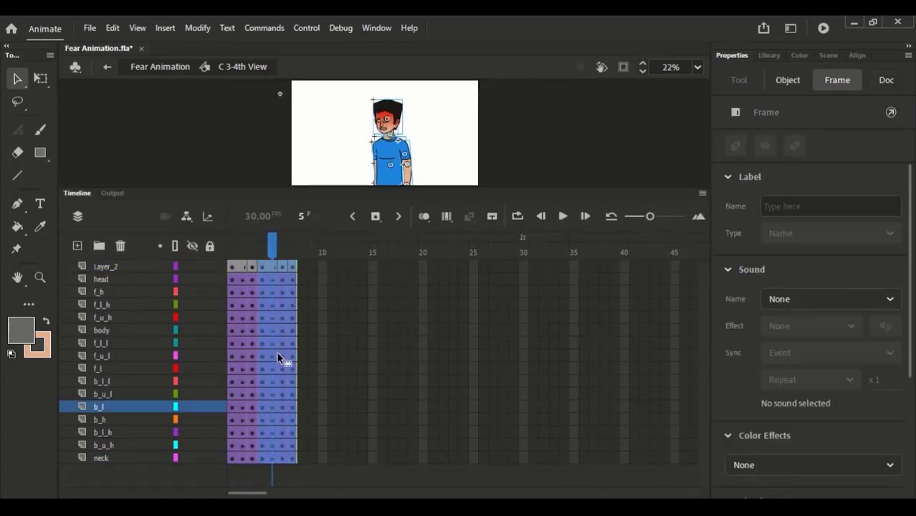
left_click_drag(279, 350, 312, 347)
mouse_move(233, 251)
left_mouse_down()
mouse_move(322, 249)
mouse_move(241, 249)
mouse_move(251, 254)
left_mouse_up()
- Undo the duplicated frame sequences on all layers
key("ctrl+z")
key("ctrl+z")
key("ctrl+z")
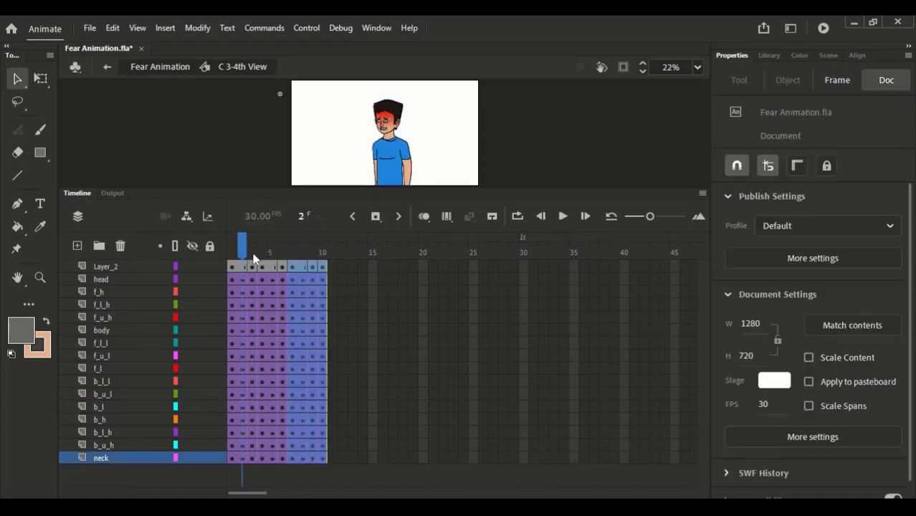
- Return to the main scene, shrink the timeline area and play the looping animation
left_click(263, 239)
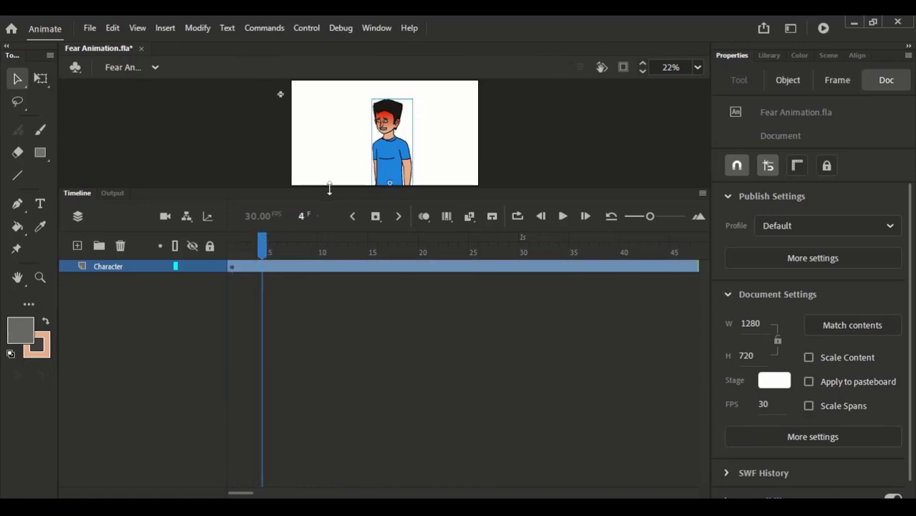
left_click_drag(329, 188, 319, 365)
key("Return")
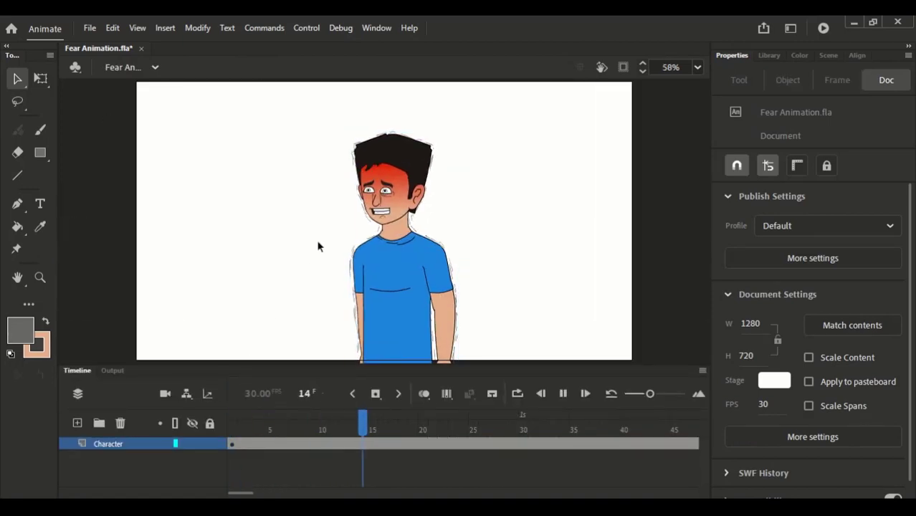
- Inside the character symbol, insert an extra frame on all layers after frame 3 to hold that pose longer
left_click(411, 287)
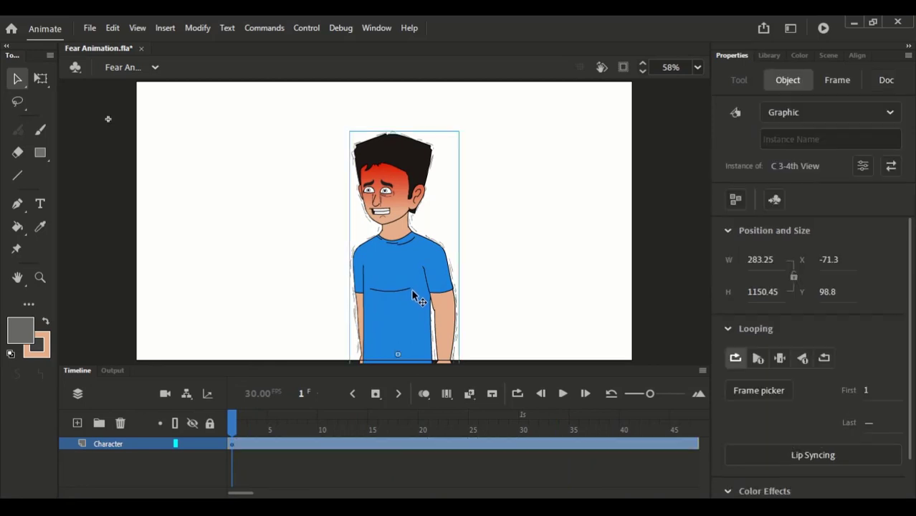
double_click(410, 288)
left_click(262, 425)
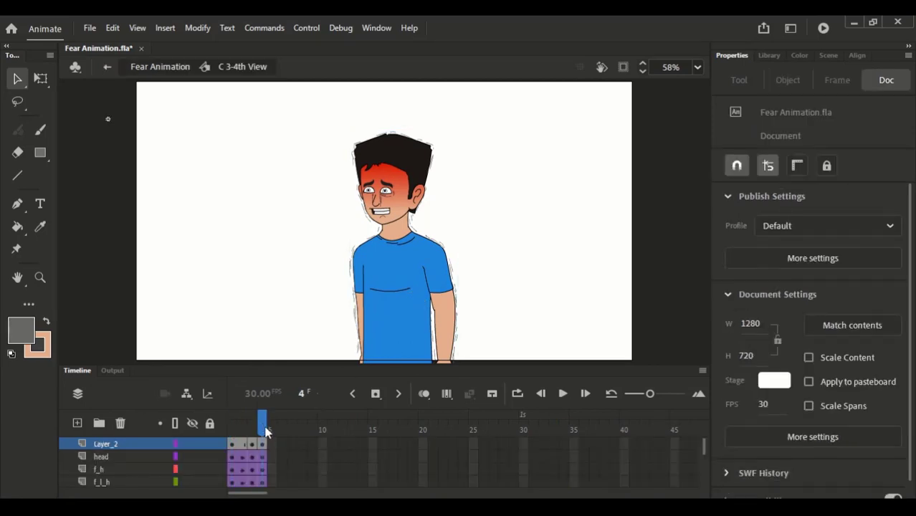
left_click(254, 421)
key("F5")
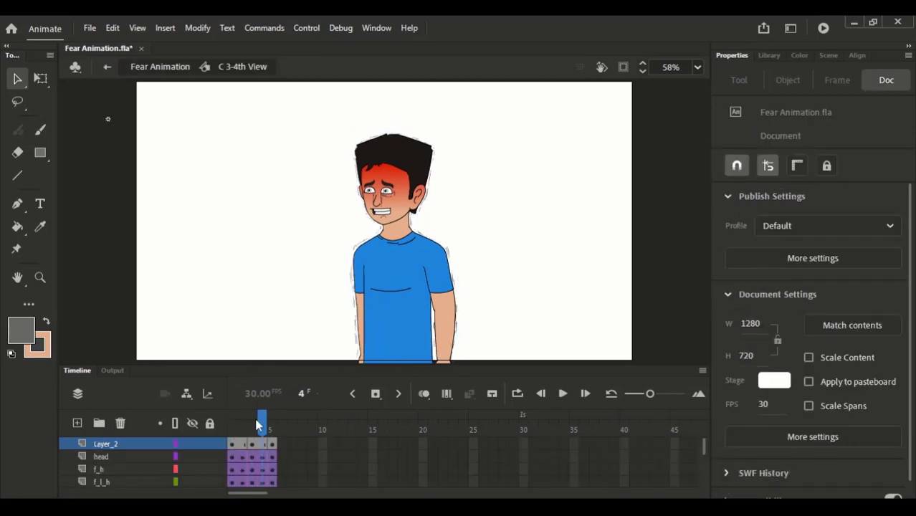
- Play the animation in the main scene and check the trembling speed against the symbol's frames
left_click(178, 66)
key("Return")
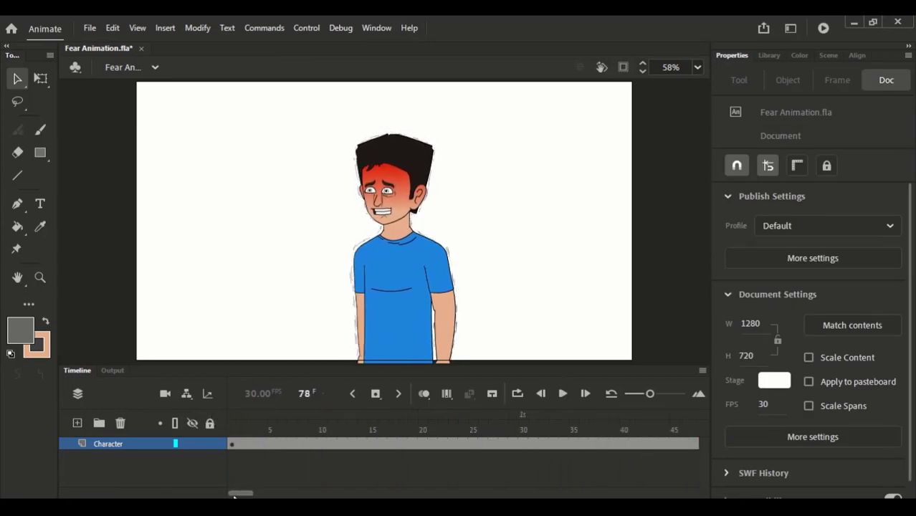
left_click(242, 425)
double_click(395, 269)
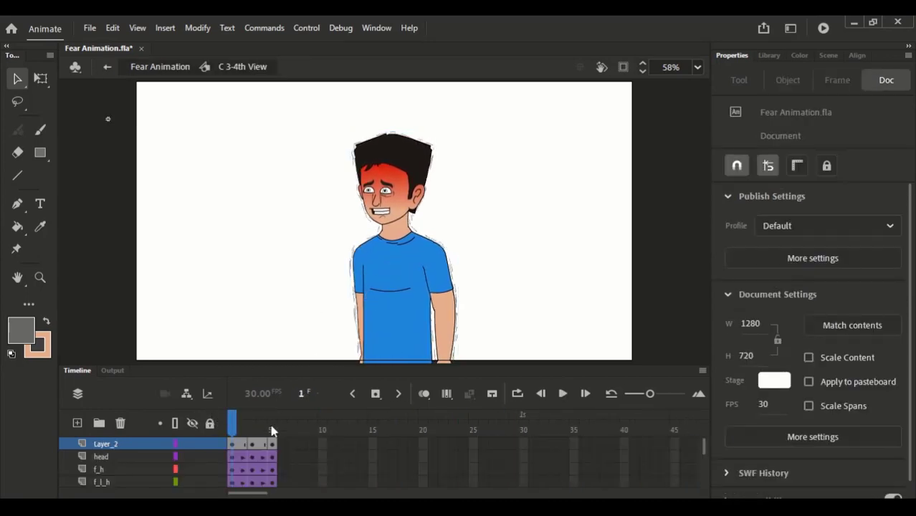
left_click(185, 66)
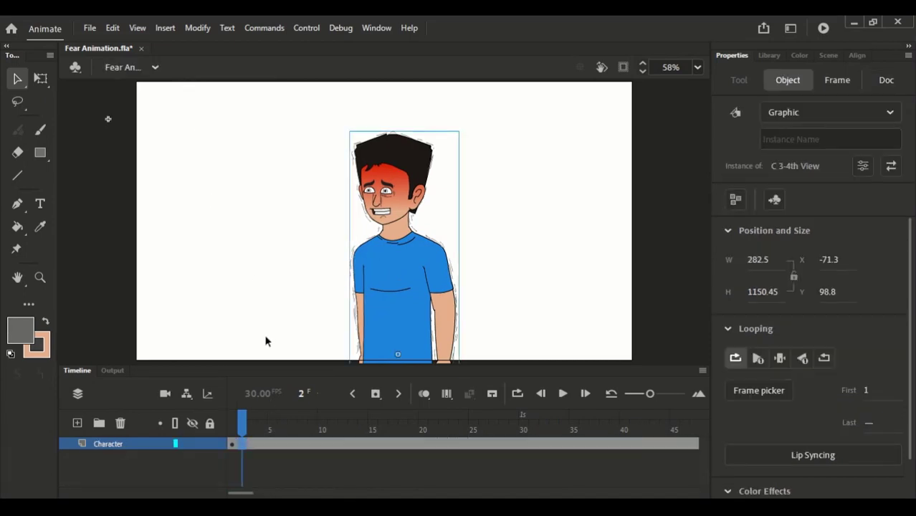
left_click(266, 341)
key("Return")
left_click(260, 432)
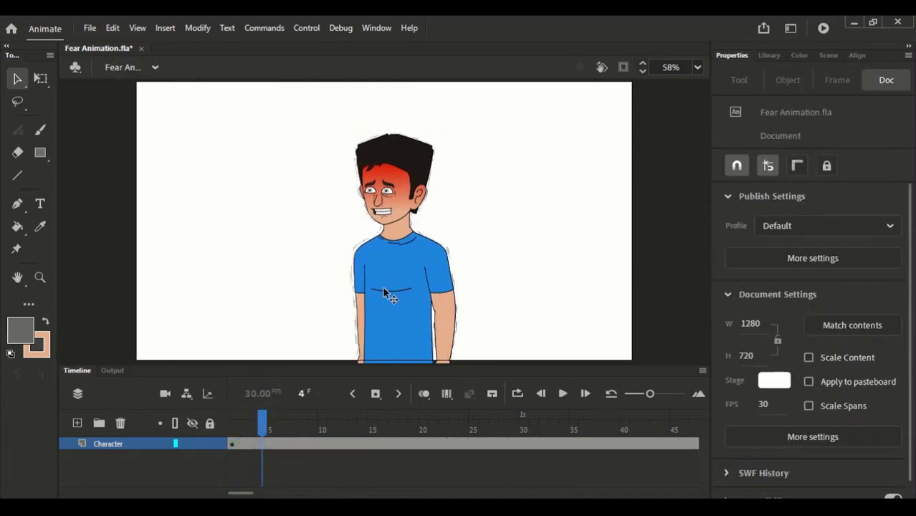
- Inside the character symbol, extend the first pose on Layer_2 by one frame so its keyframes match the other layers
double_click(385, 290)
left_click(233, 446)
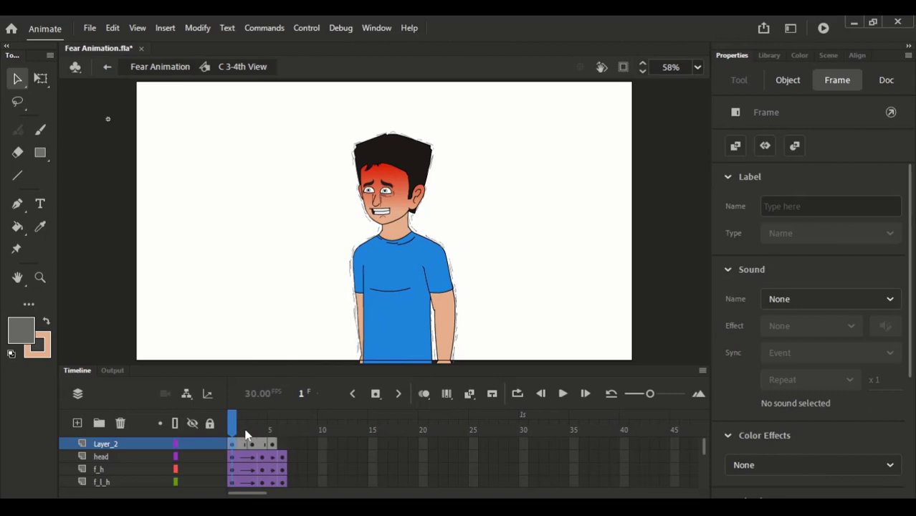
left_click(242, 421)
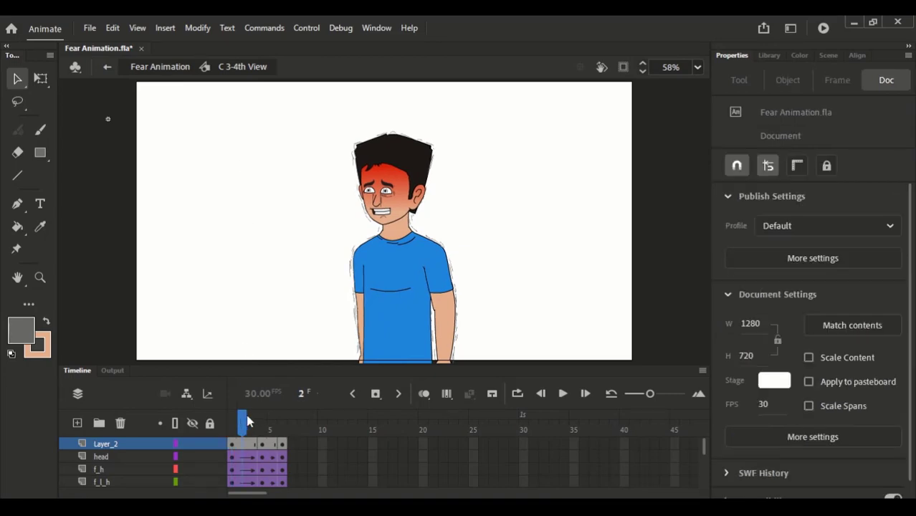
- Play the retimed trembling animation in the main scene and go back to frame 1
left_click(162, 67)
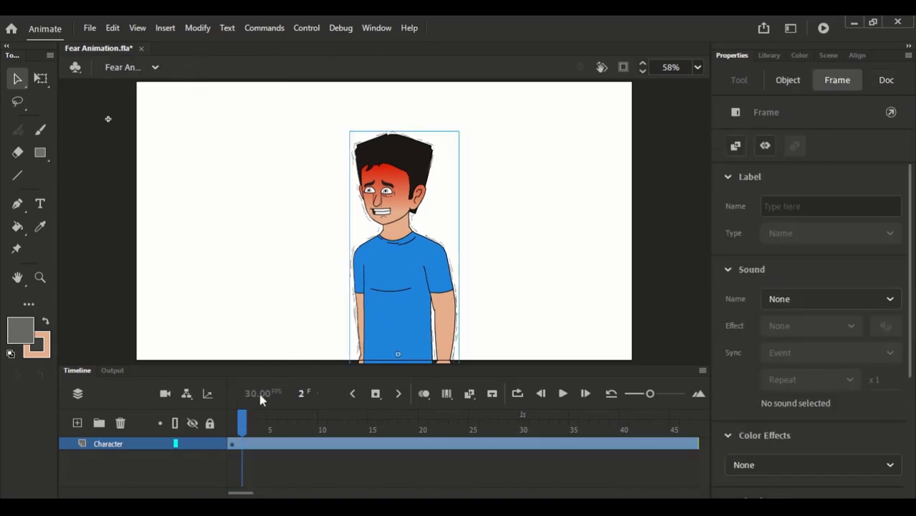
key("Return")
left_click(233, 424)
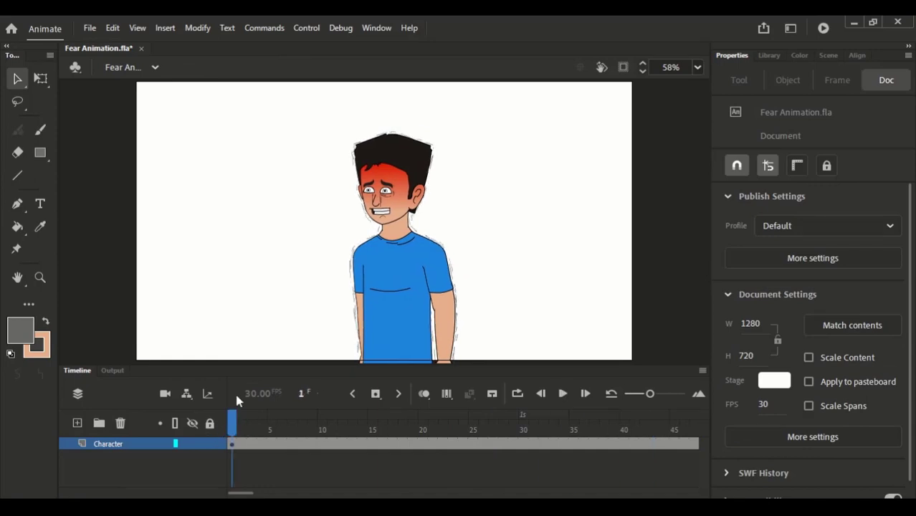
- Save Fear Animation.fla, test the movie in the preview player and close the preview
key("ctrl+s")
key("ctrl+Return")
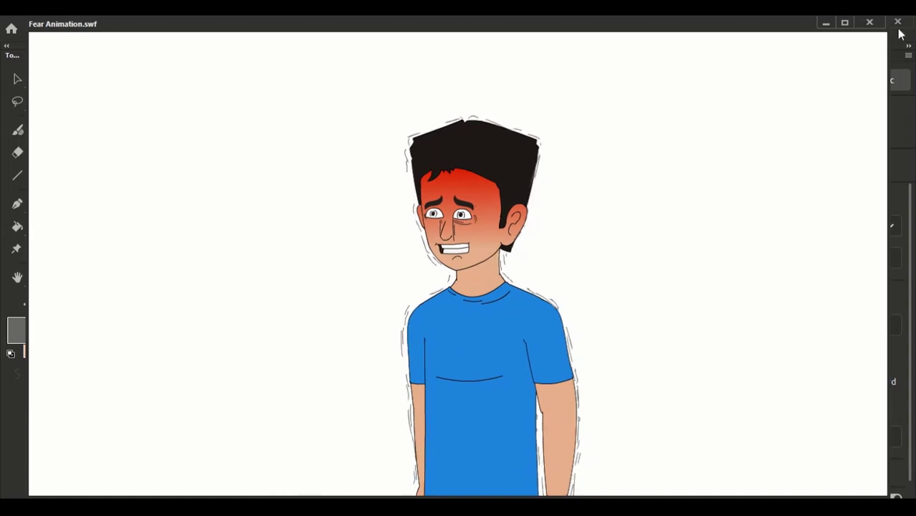
left_click(869, 22)
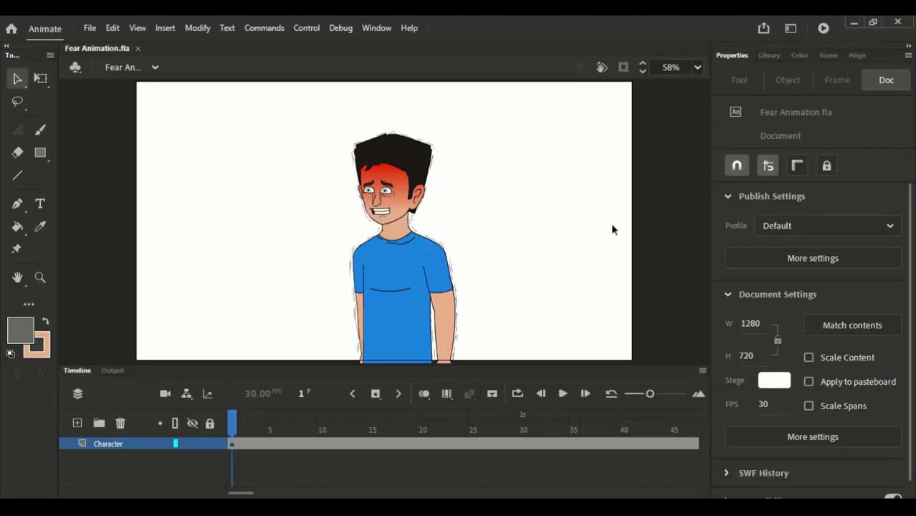